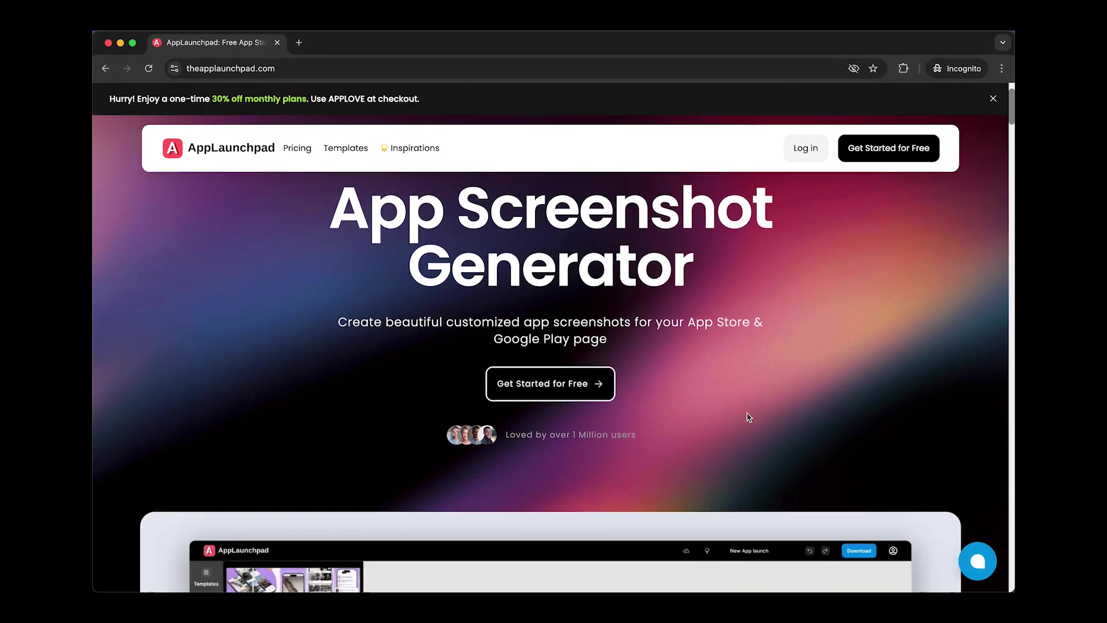
# - Look through the AppLaunchpad home page, covering the demo, pre-built templates, device frames, success stories and customization features
pyautogui.scroll(-3, 748, 413)
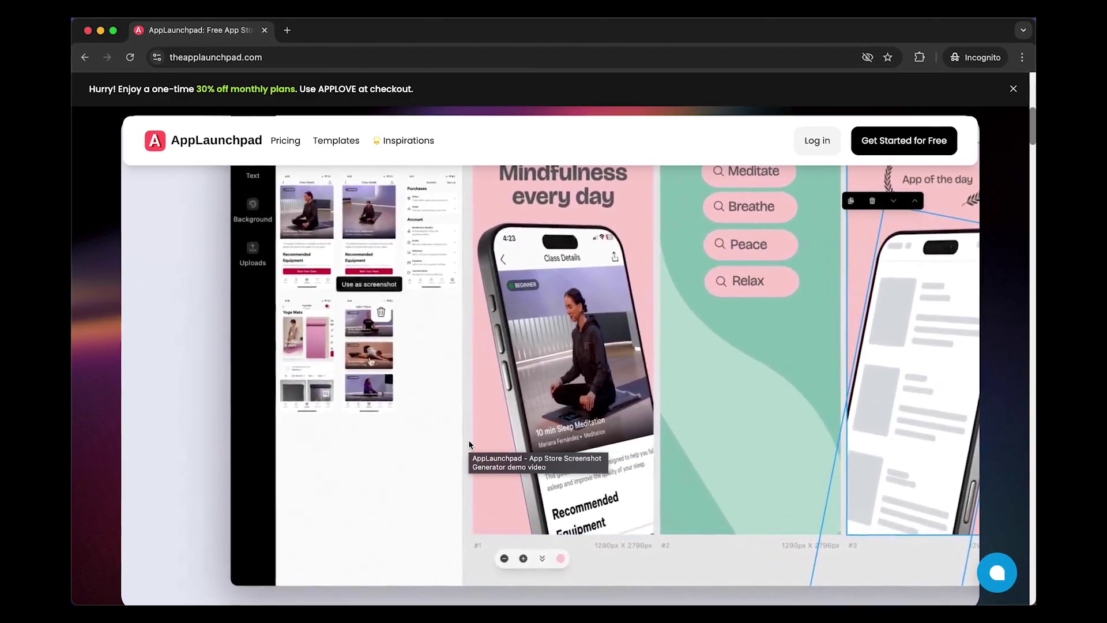
pyautogui.scroll(-3, 469, 440)
pyautogui.scroll(-10, 469, 445)
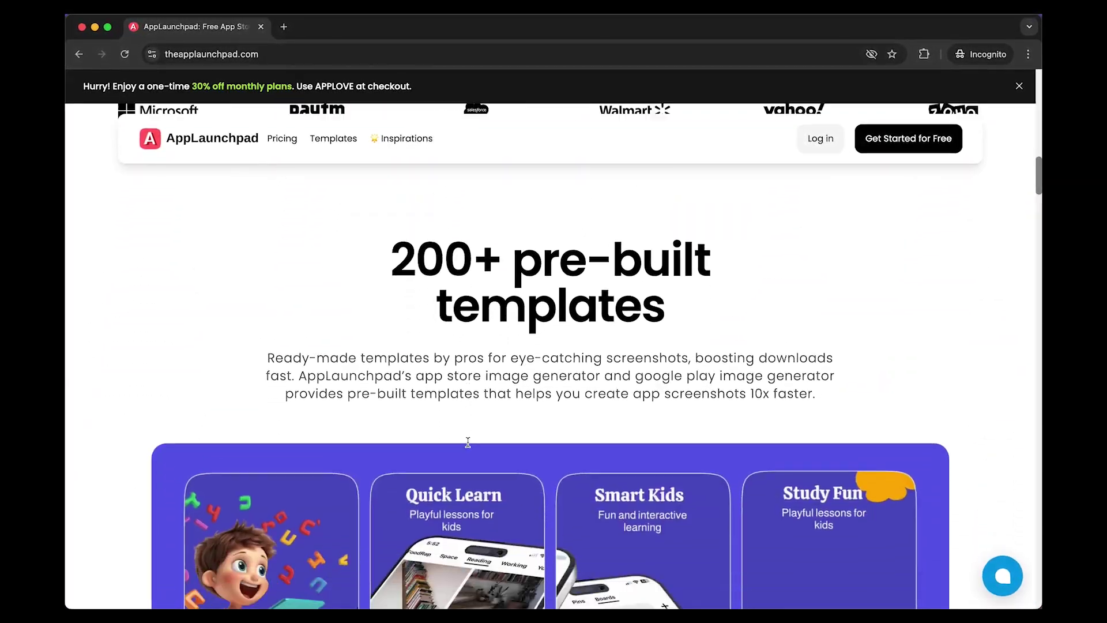
pyautogui.scroll(-10, 468, 441)
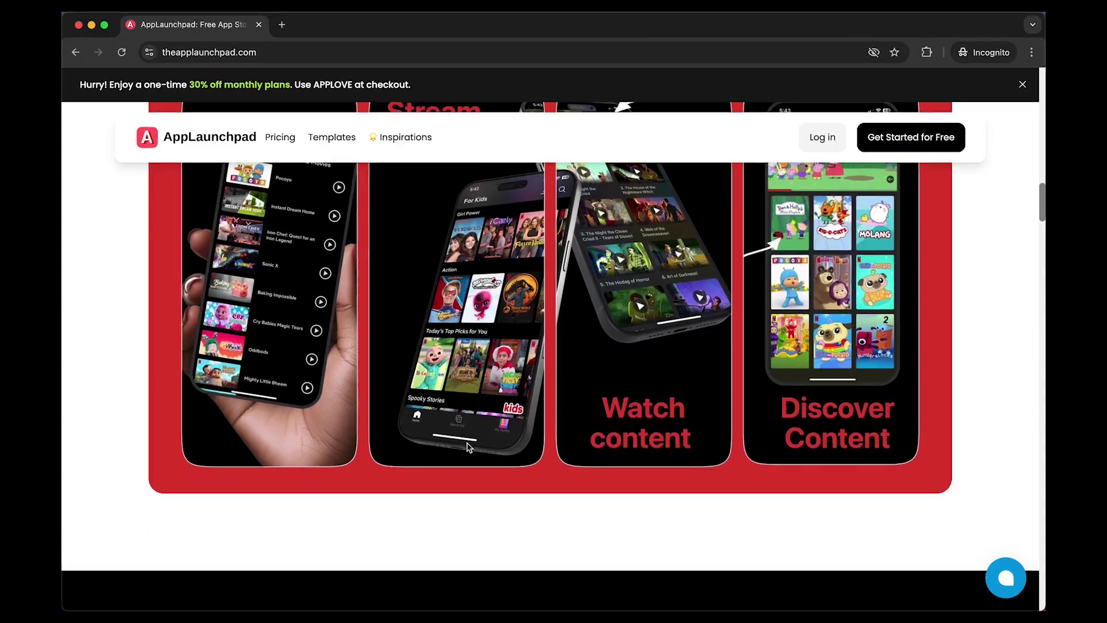
pyautogui.scroll(-10, 467, 447)
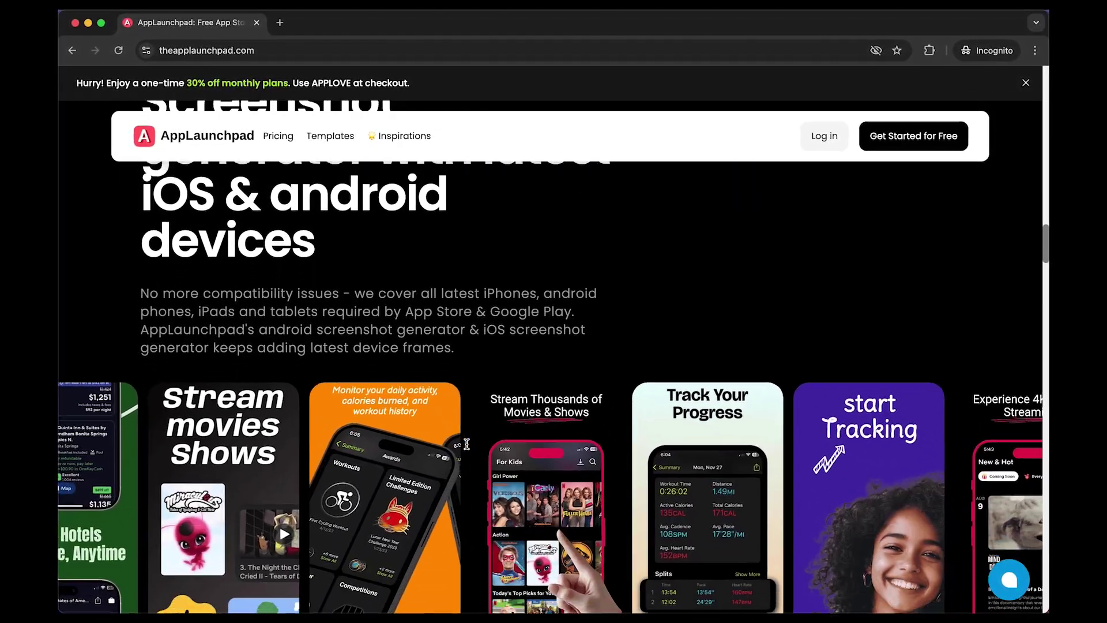
pyautogui.scroll(-10, 467, 444)
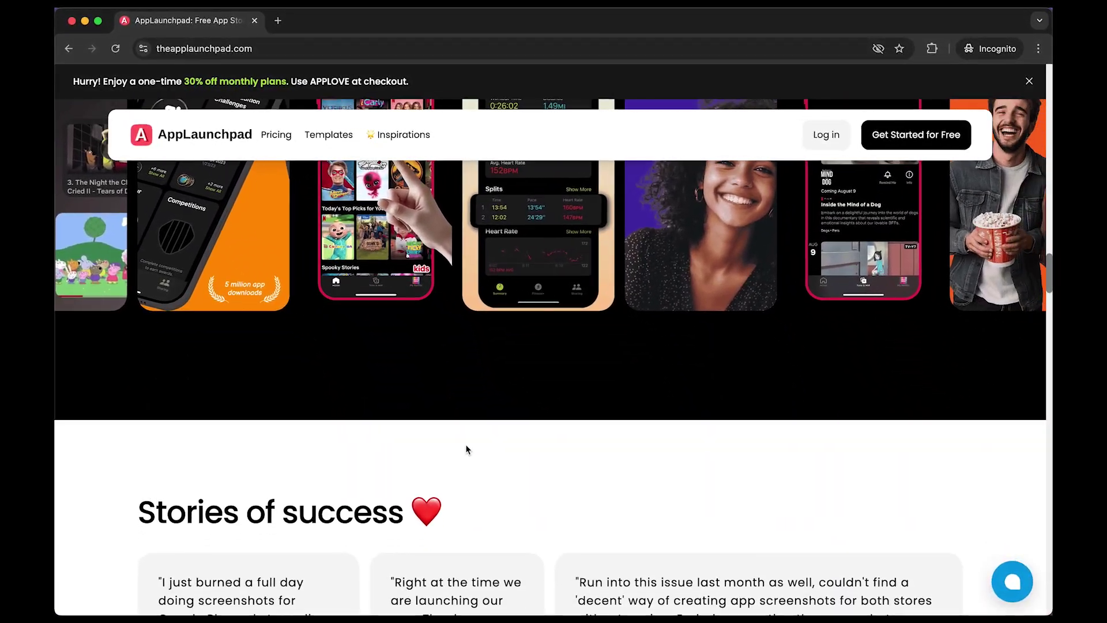
pyautogui.scroll(5, 466, 449)
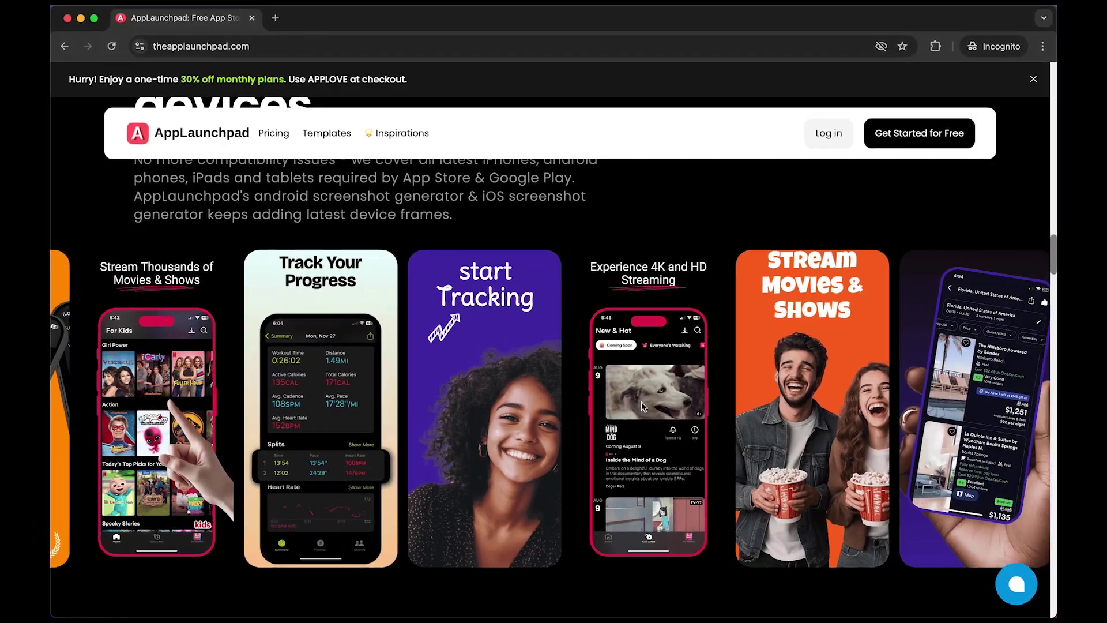
pyautogui.scroll(-10, 828, 404)
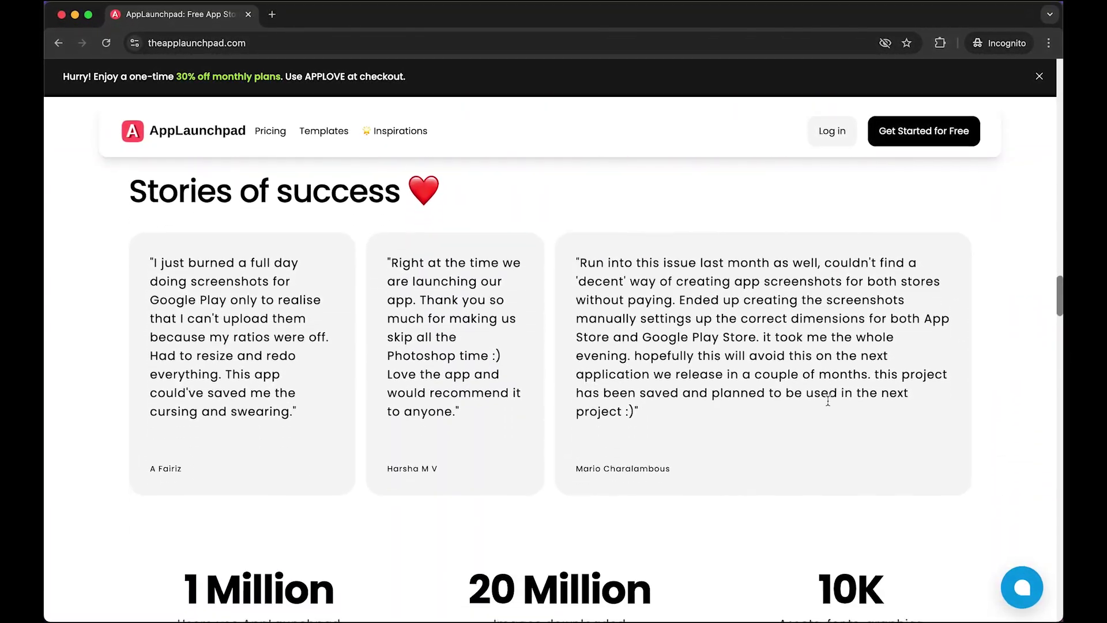
pyautogui.scroll(-5, 828, 400)
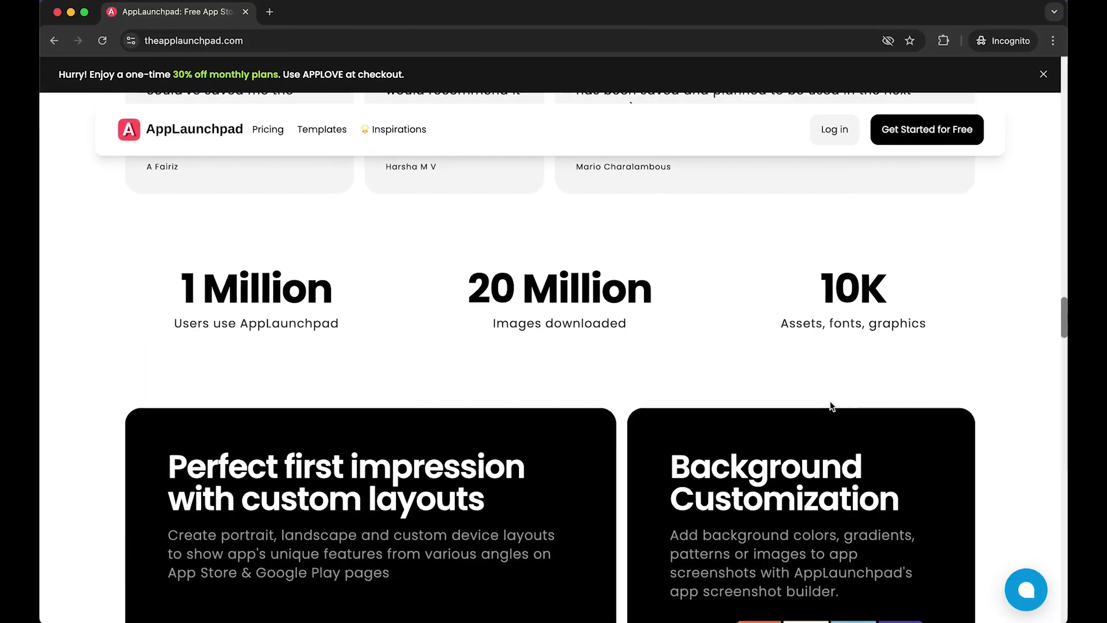
pyautogui.scroll(-5, 829, 401)
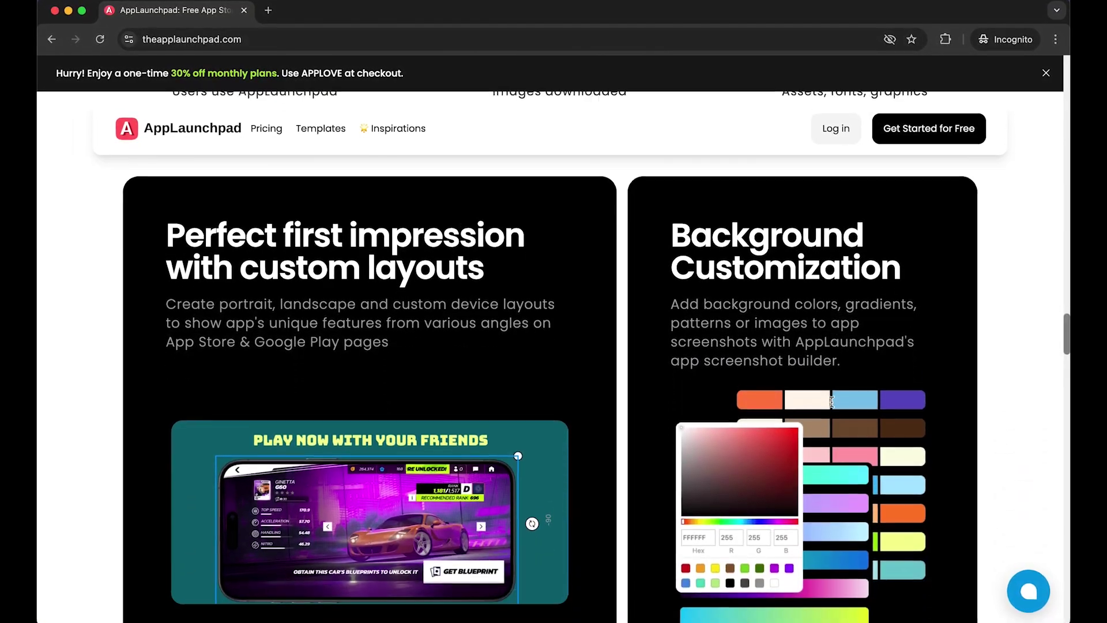
pyautogui.scroll(-8, 831, 402)
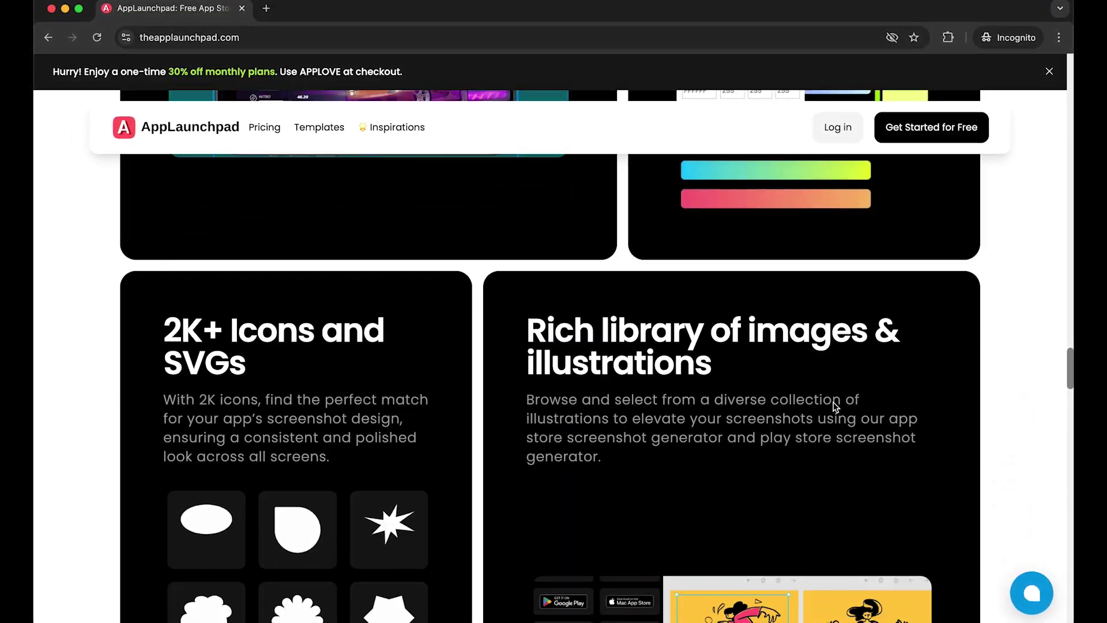
pyautogui.scroll(-9, 832, 402)
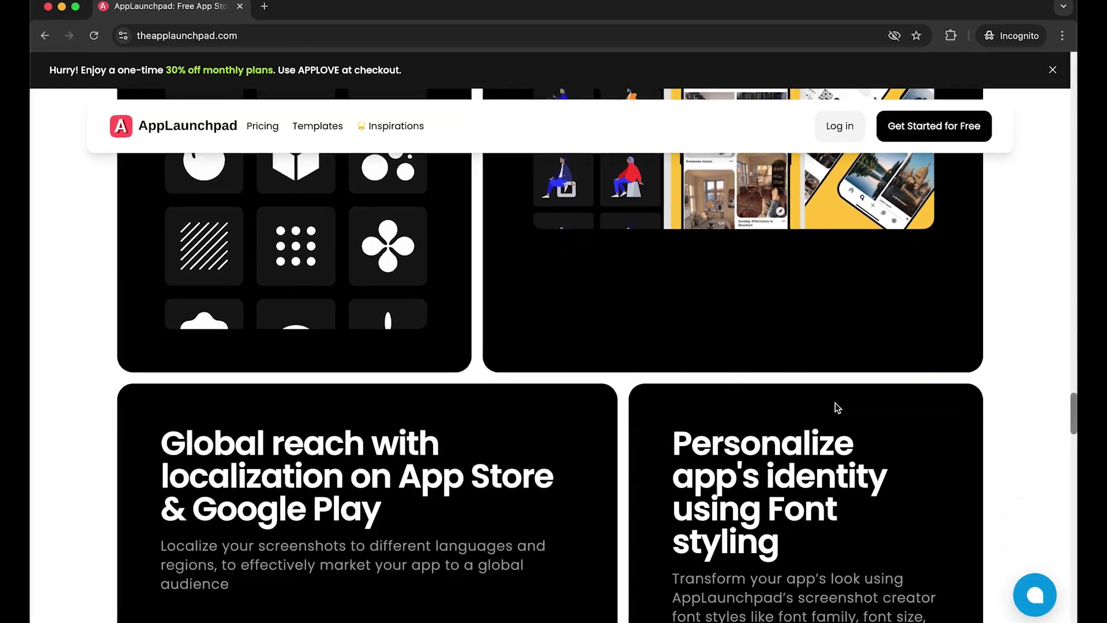
pyautogui.scroll(-10, 837, 408)
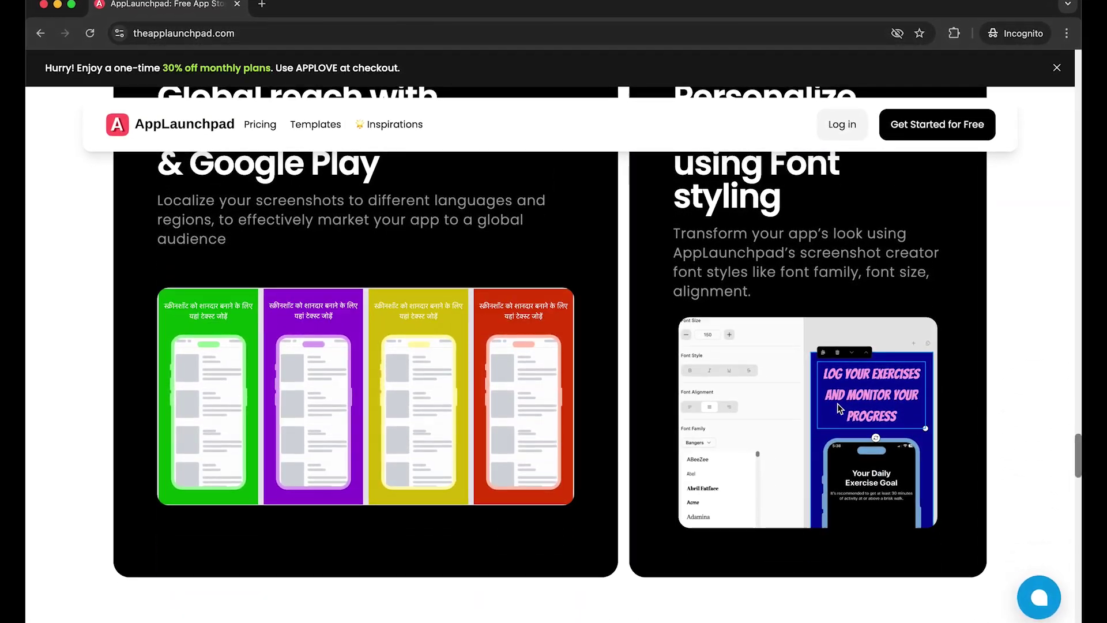
pyautogui.scroll(-10, 840, 408)
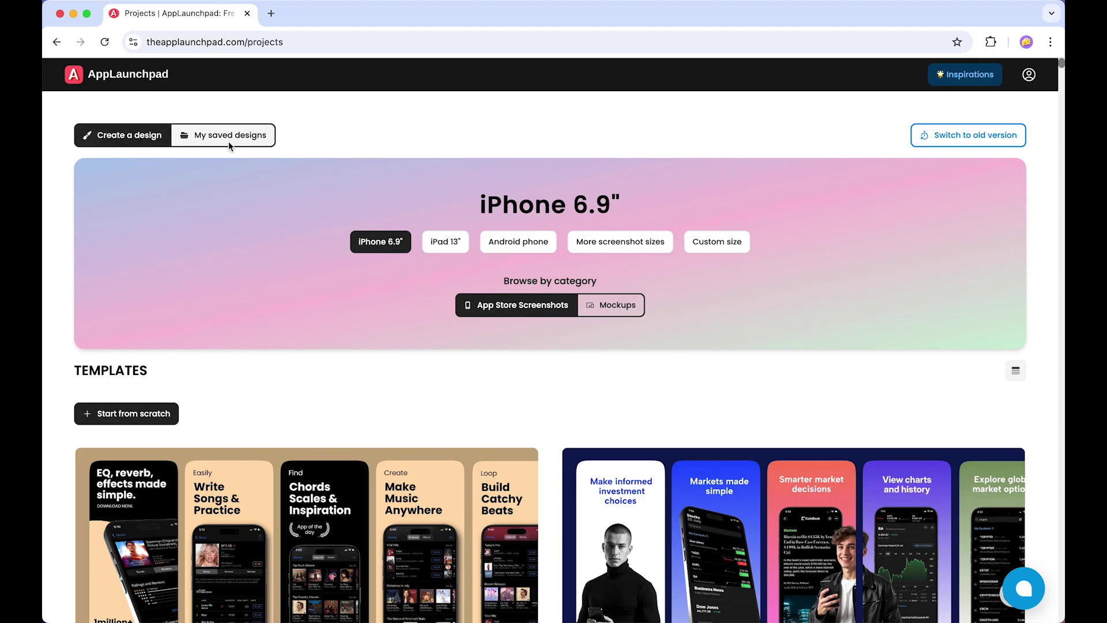
# - Examine the projects page's screenshot size choices, App Store Screenshots and Mockups categories, and the first templates for iPhone 6.9"
pyautogui.scroll(-2, 228, 141)
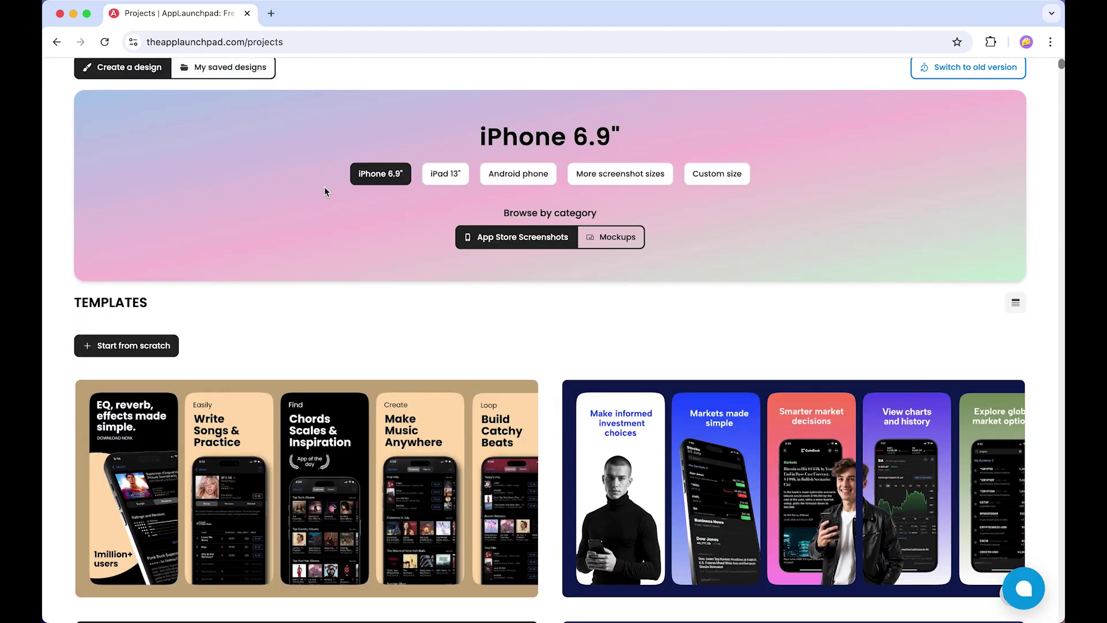
pyautogui.scroll(2, 380, 213)
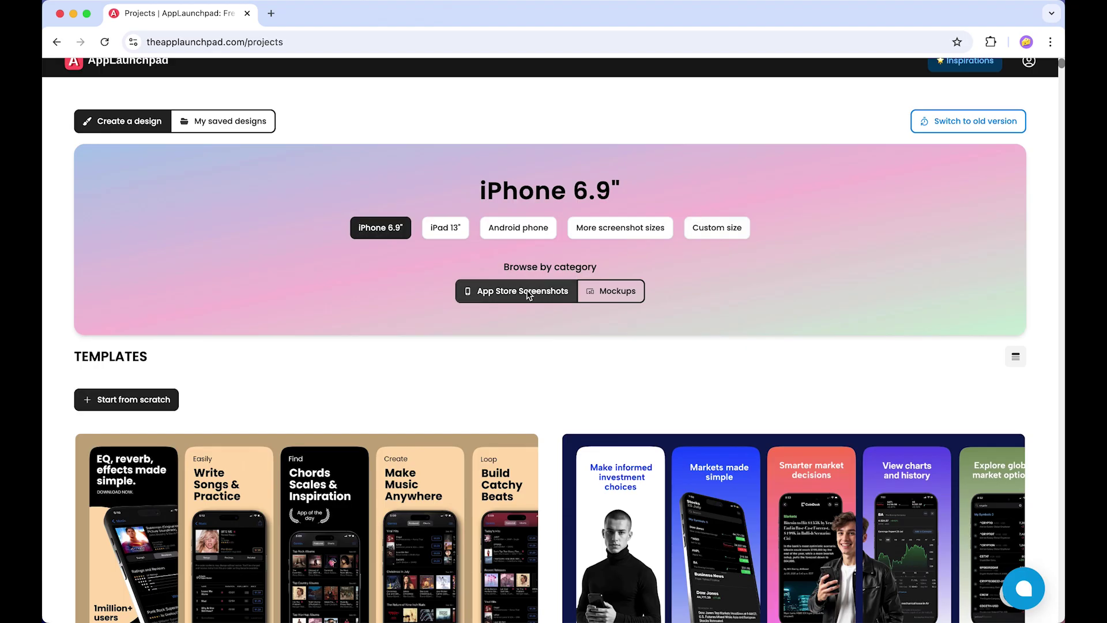
pyautogui.scroll(-1, 529, 295)
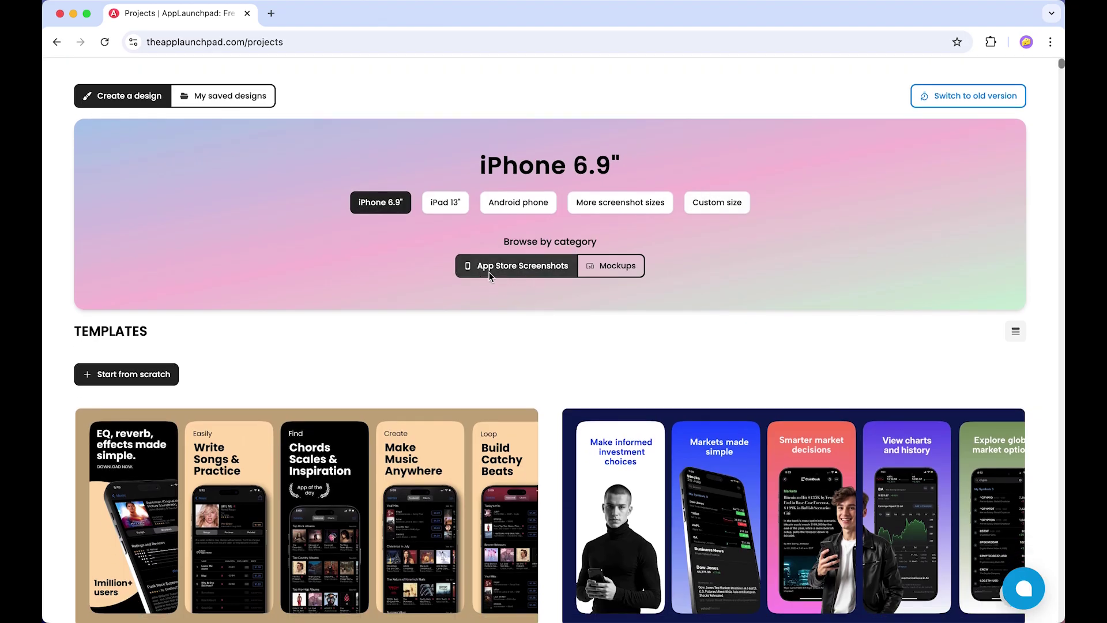
pyautogui.scroll(-3, 544, 261)
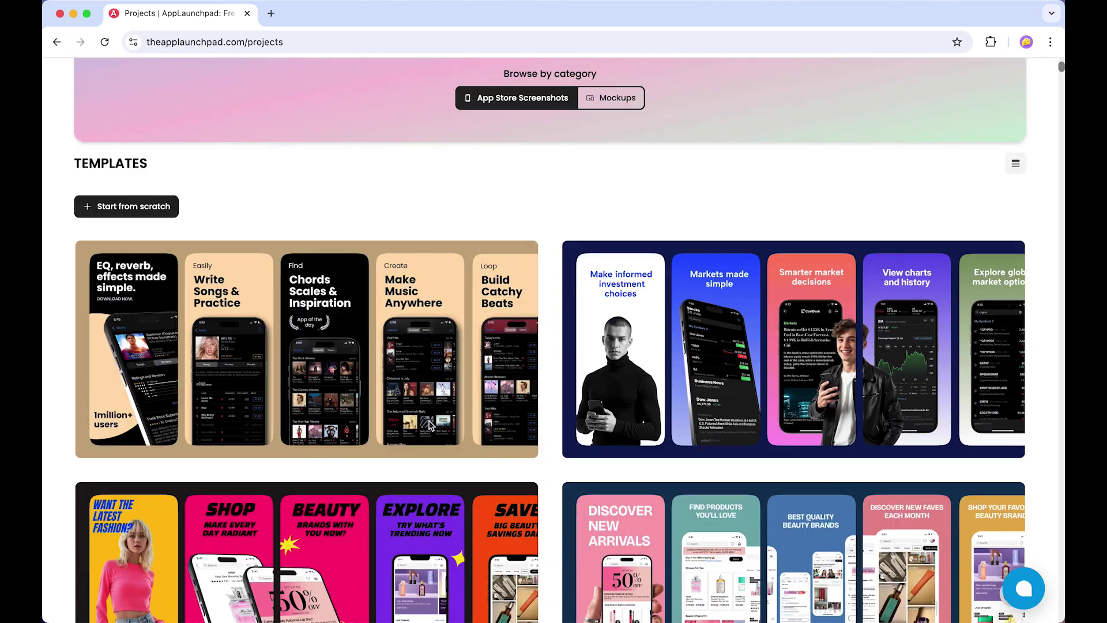
pyautogui.scroll(-5, 389, 369)
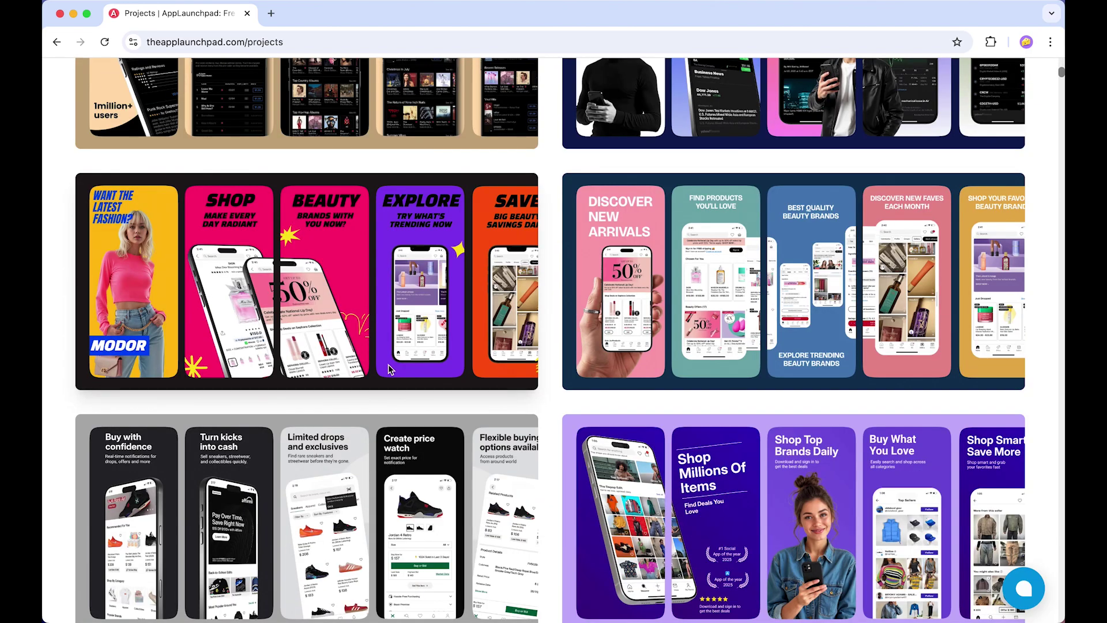
pyautogui.scroll(10, 381, 381)
pyautogui.scroll(-2, 356, 398)
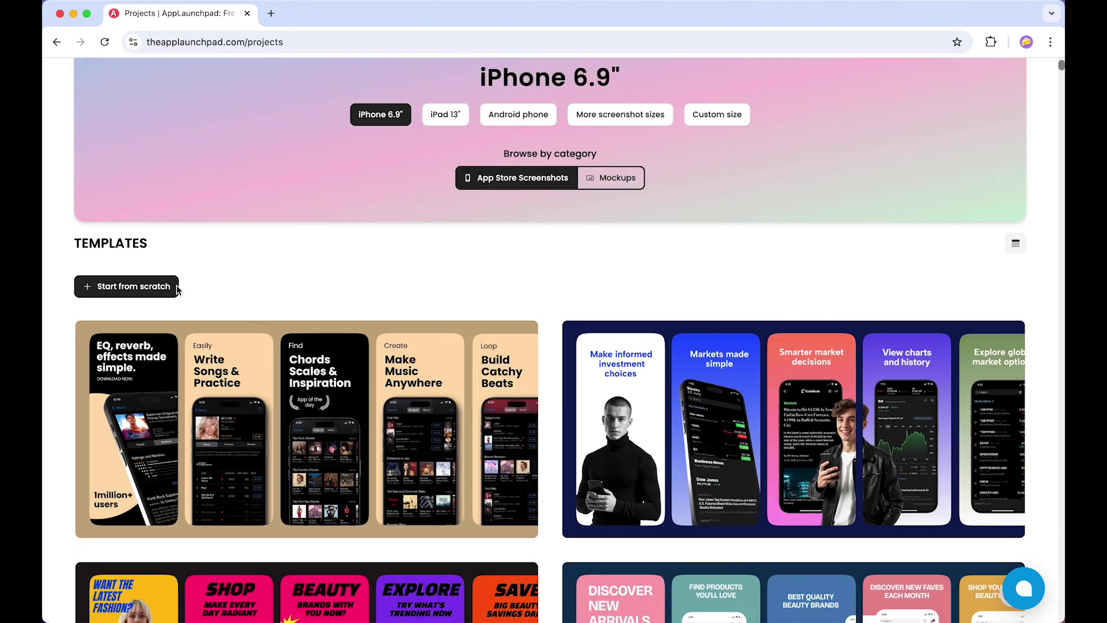
pyautogui.scroll(-2, 258, 278)
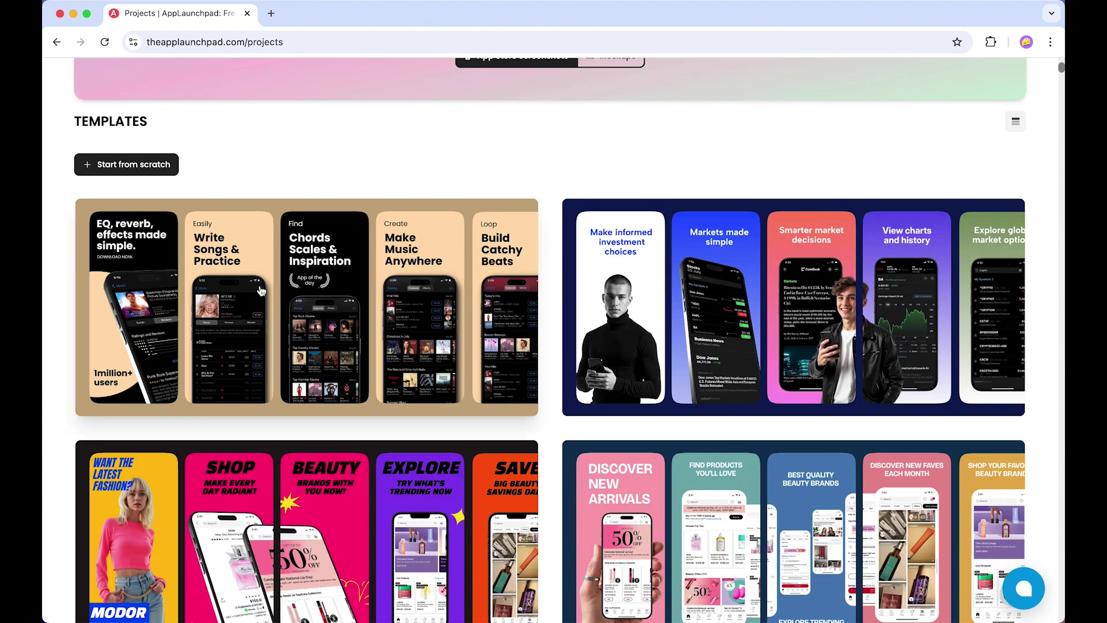
pyautogui.scroll(-3, 258, 278)
pyautogui.scroll(4, 467, 355)
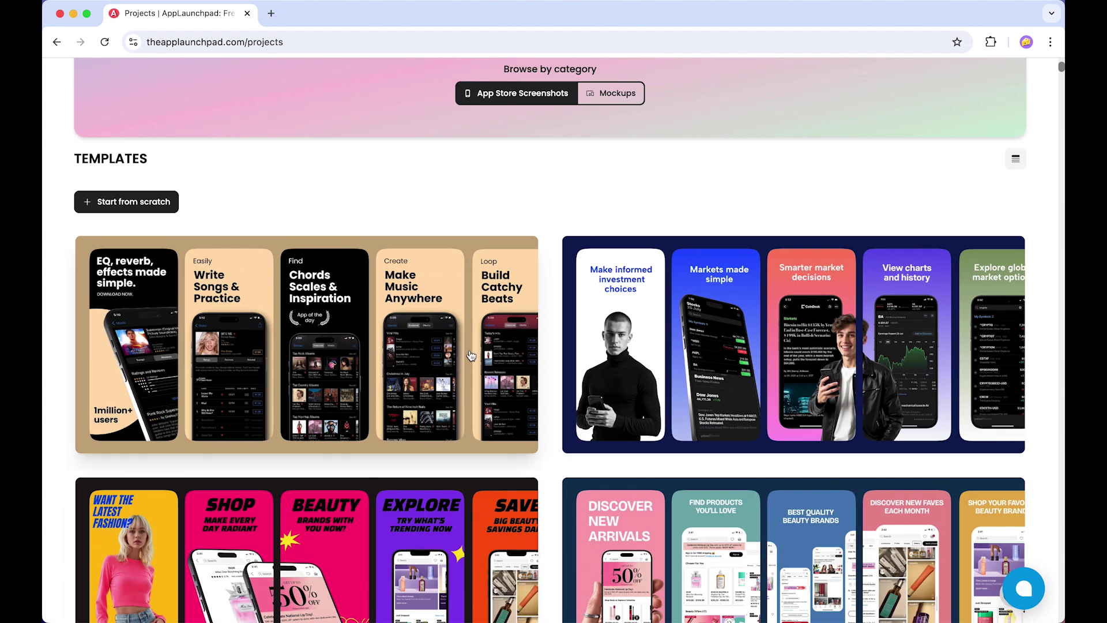
pyautogui.scroll(-5, 467, 355)
pyautogui.scroll(3, 756, 387)
pyautogui.scroll(6, 487, 420)
pyautogui.scroll(-1, 477, 316)
pyautogui.scroll(2, 375, 388)
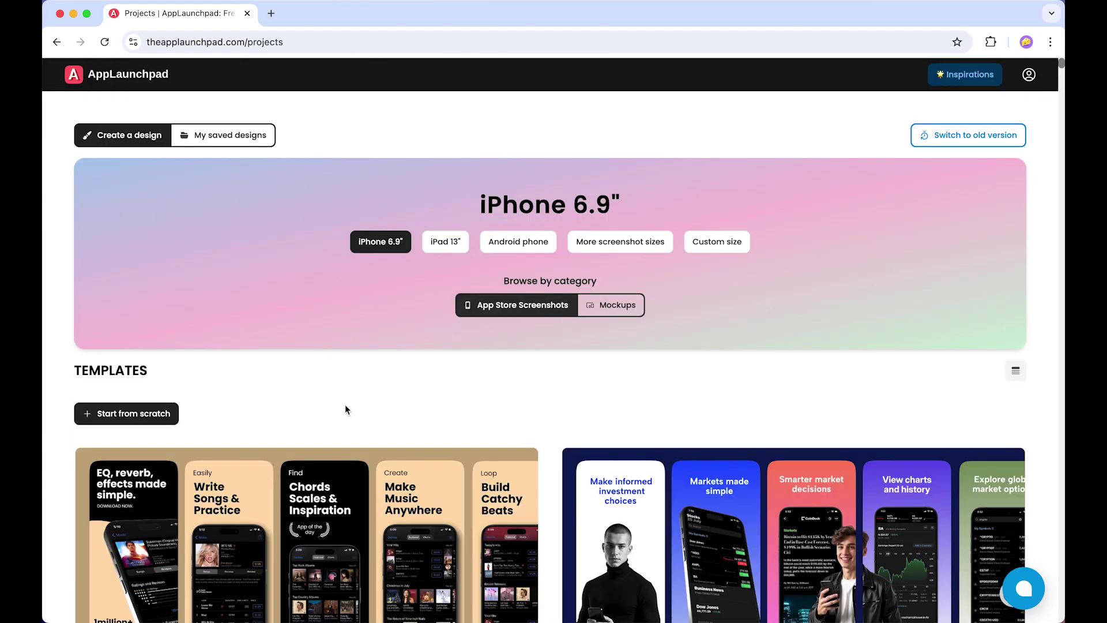
# - Browse the iPhone 6.9" App Store screenshot template gallery for designs covering different kinds of apps
pyautogui.scroll(-1, 375, 387)
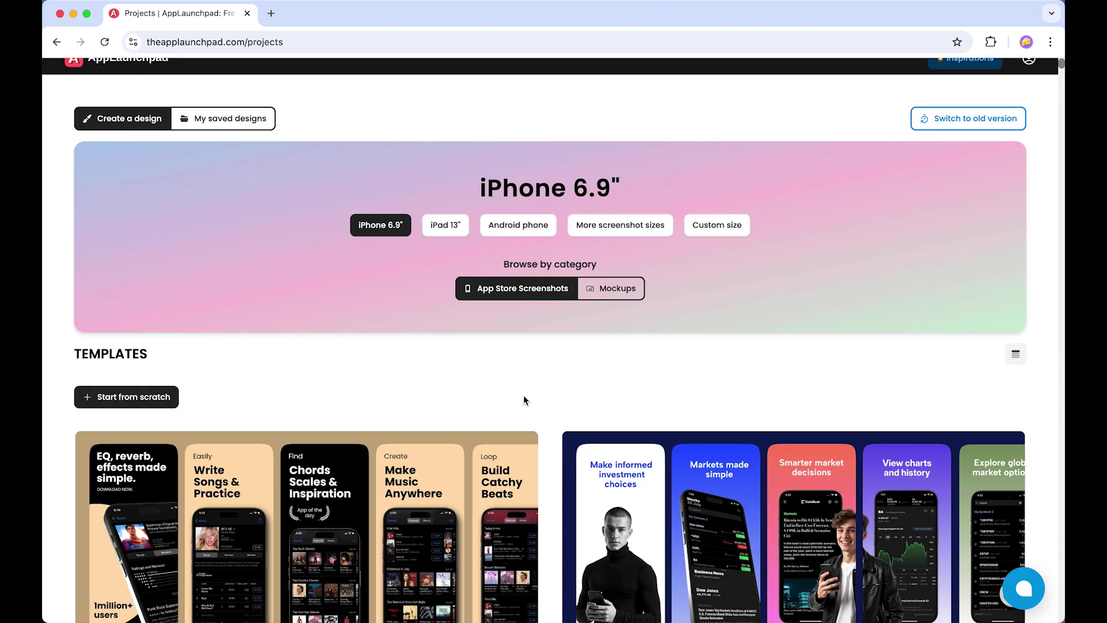
pyautogui.scroll(-5, 645, 374)
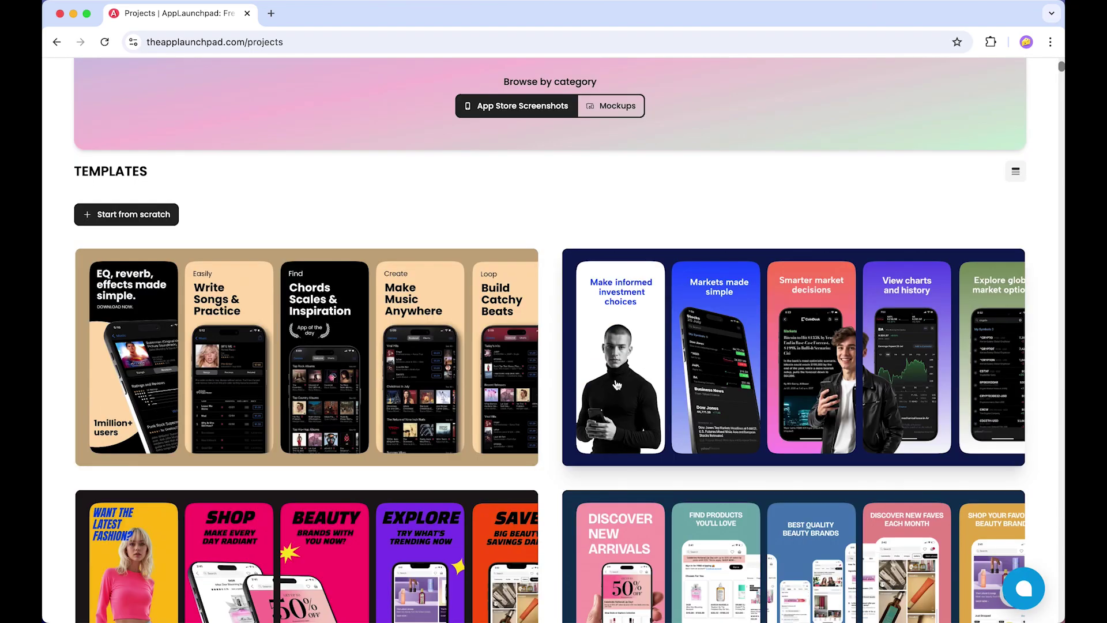
pyautogui.scroll(-15, 528, 410)
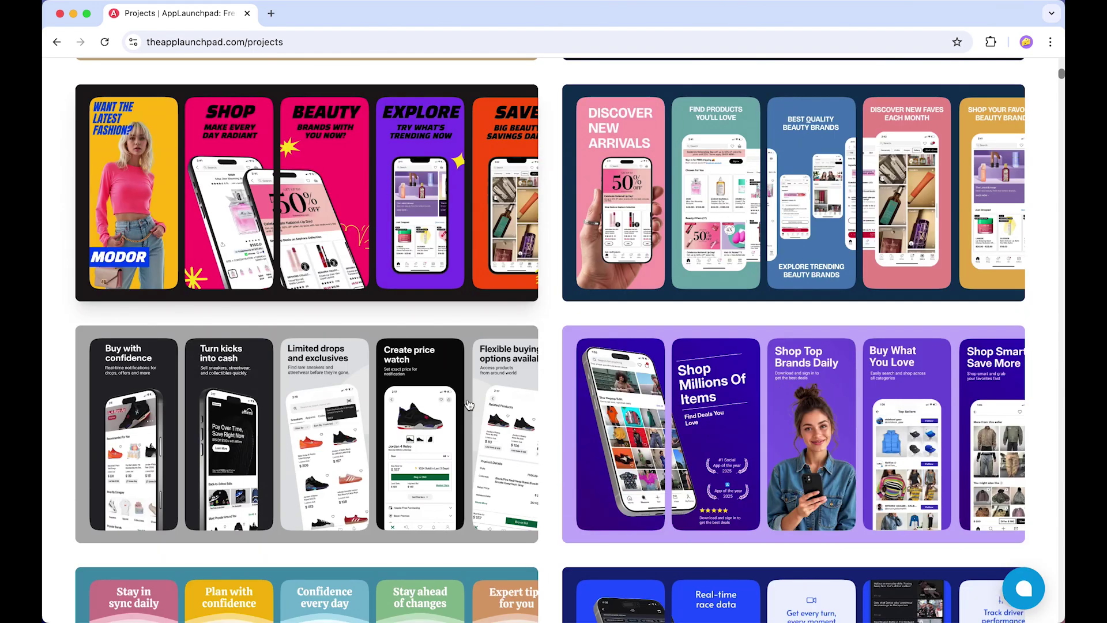
pyautogui.scroll(-13, 474, 404)
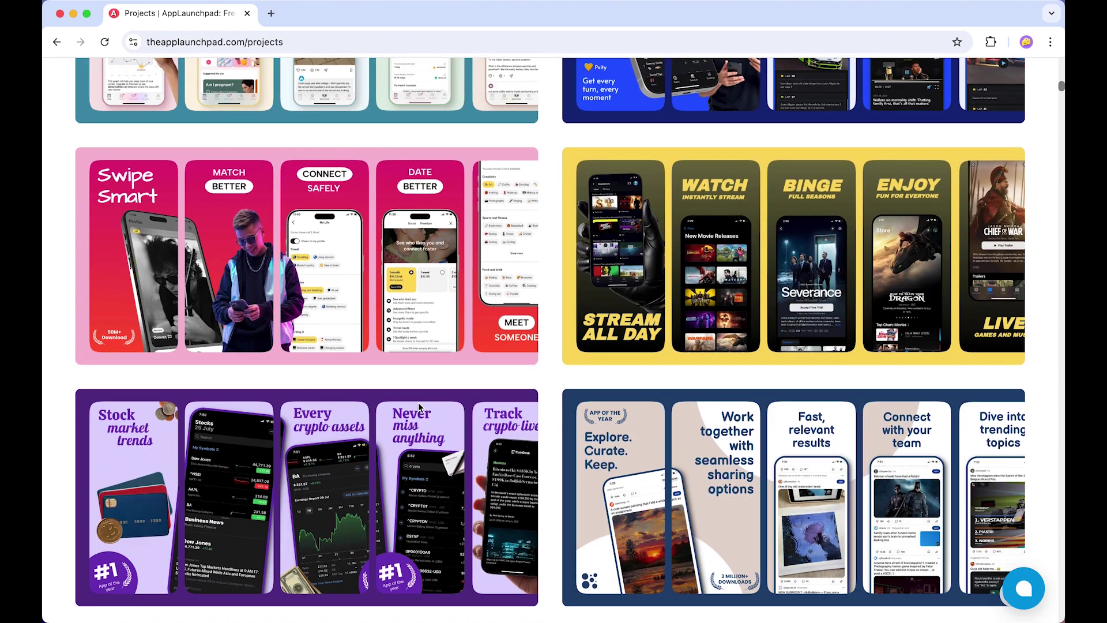
pyautogui.scroll(-6, 430, 404)
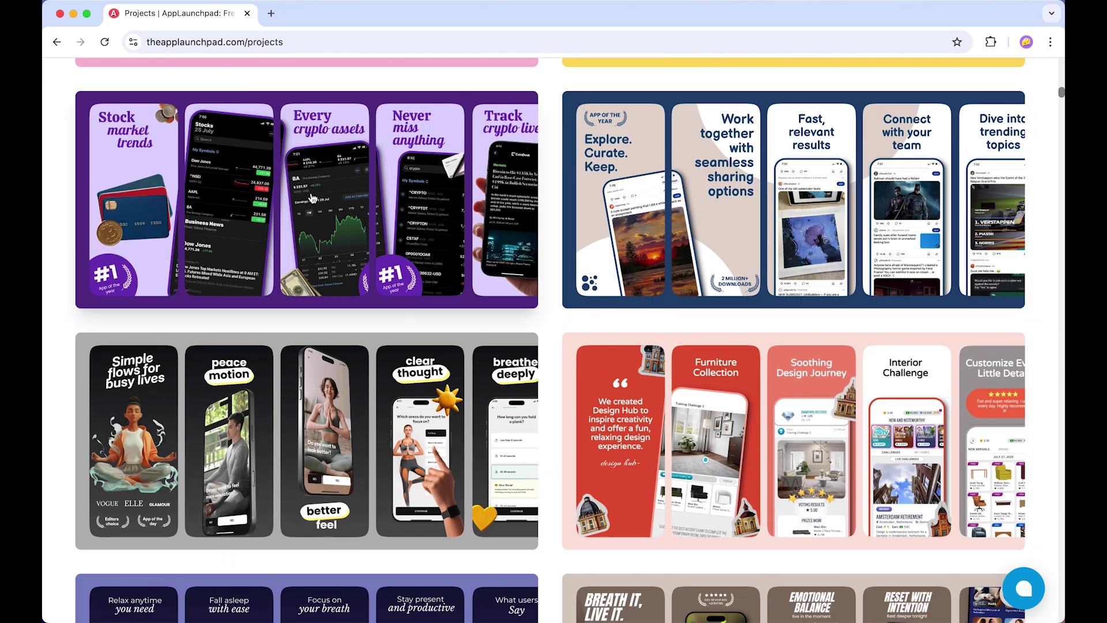
pyautogui.scroll(-1, 345, 206)
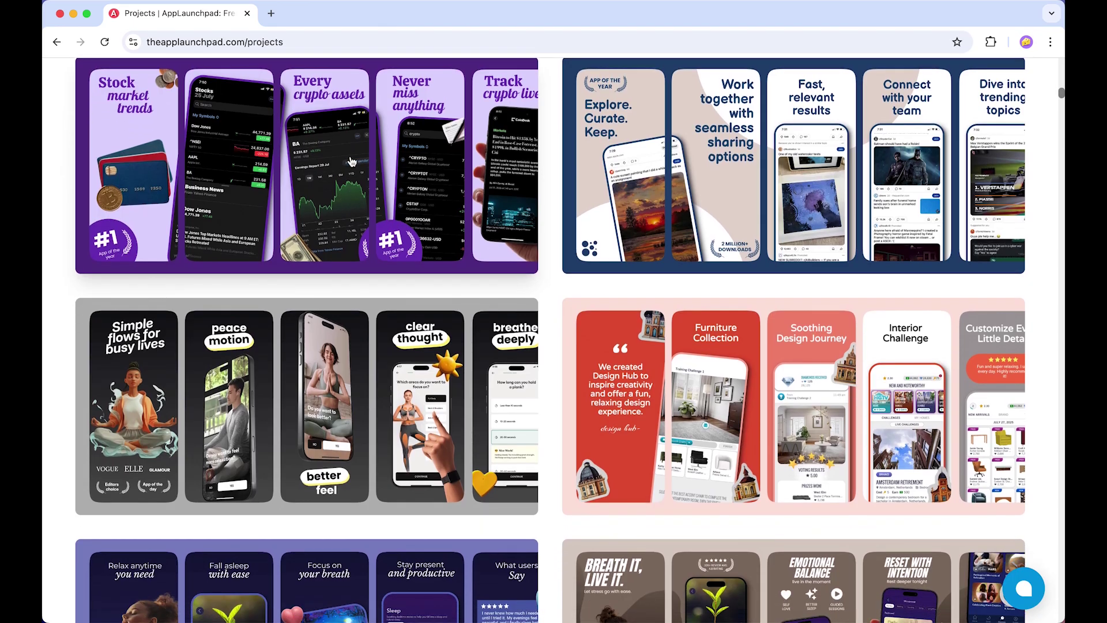
pyautogui.scroll(-3, 352, 162)
pyautogui.scroll(-7, 790, 253)
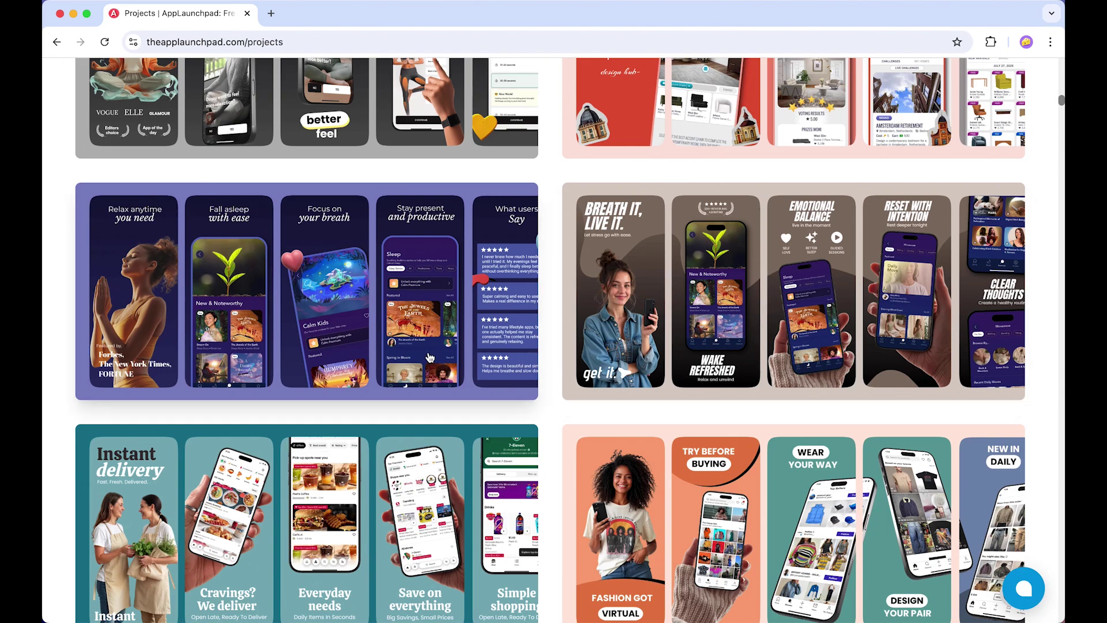
pyautogui.scroll(-3, 452, 328)
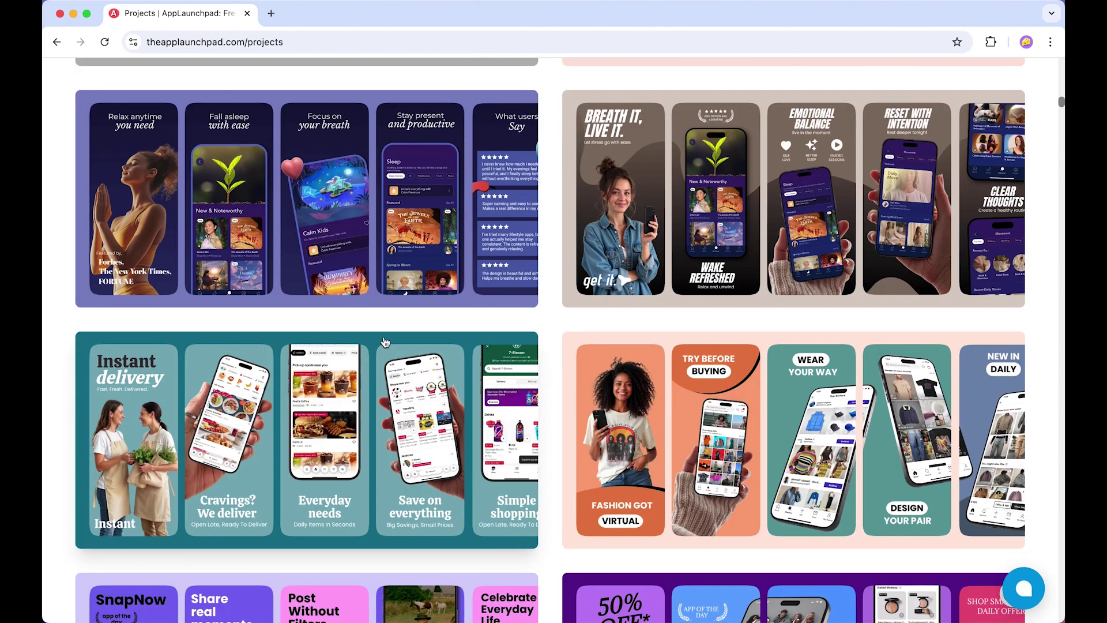
pyautogui.scroll(-20, 386, 342)
pyautogui.scroll(-20, 652, 329)
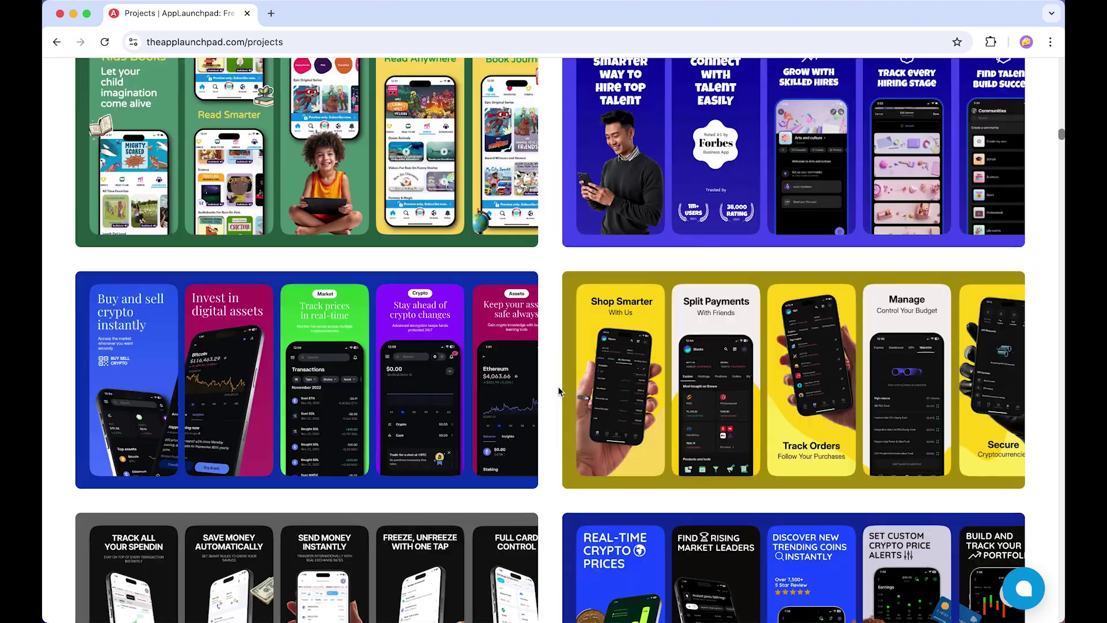
pyautogui.scroll(-20, 558, 392)
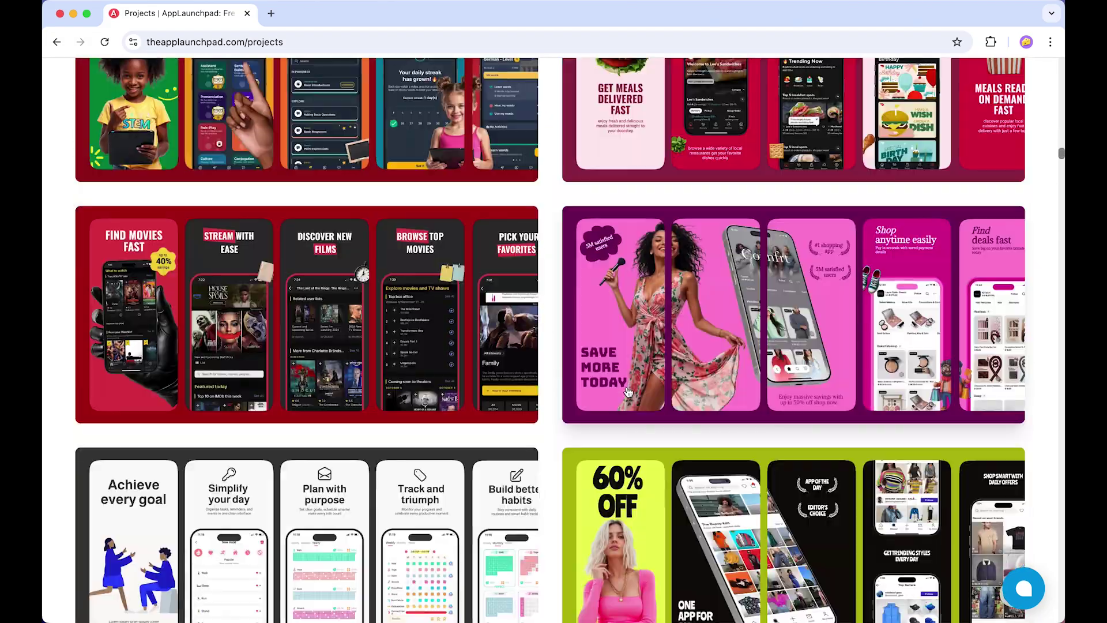
pyautogui.scroll(-20, 629, 392)
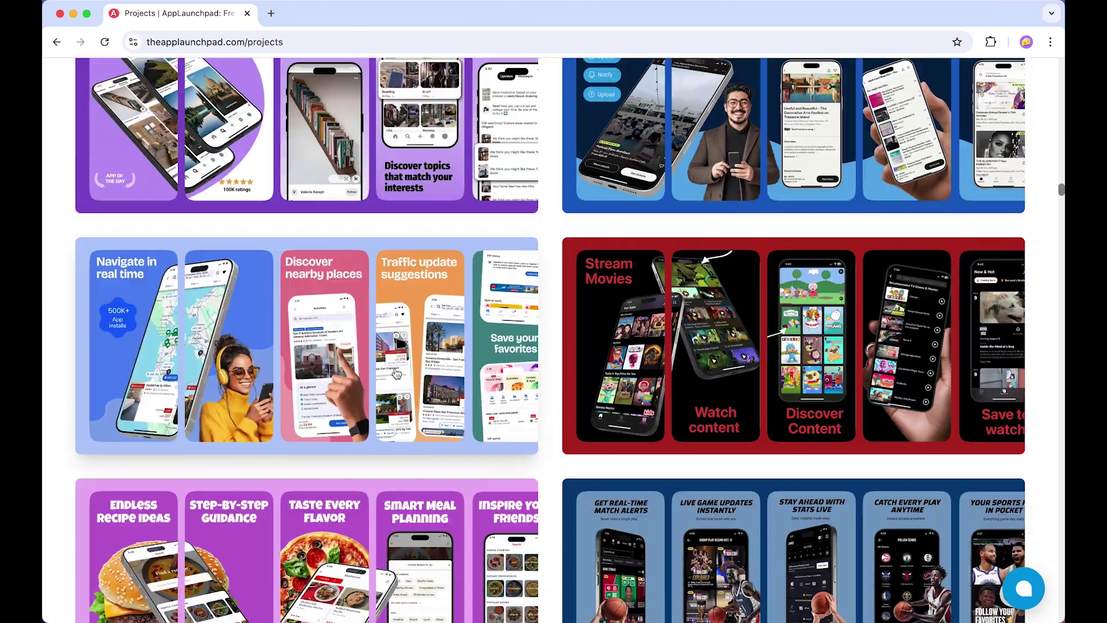
pyautogui.scroll(-20, 373, 373)
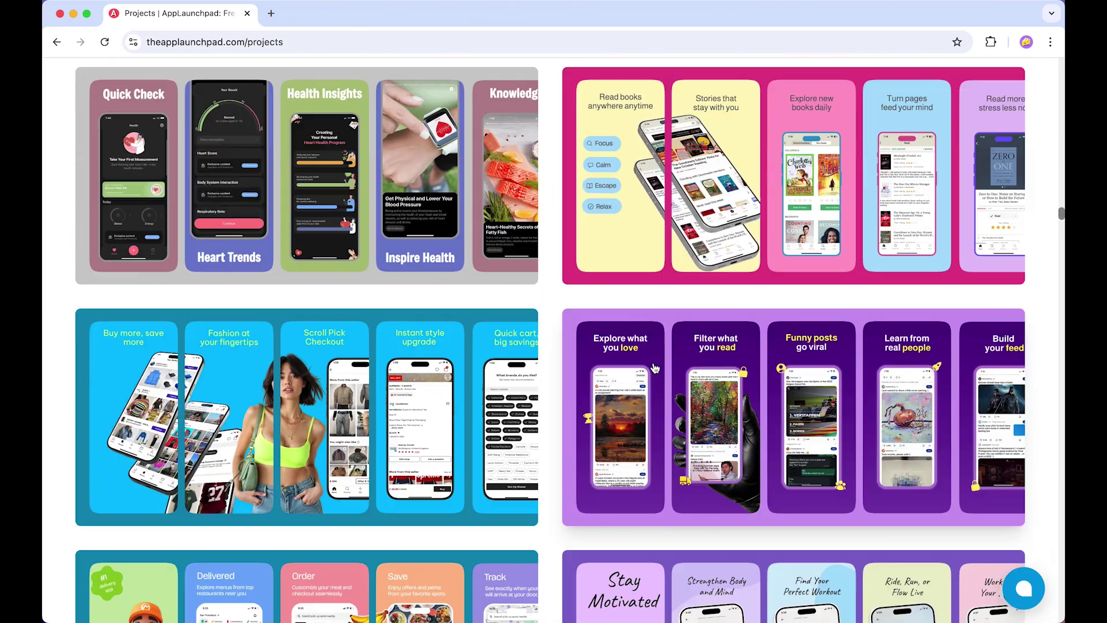
pyautogui.scroll(-10, 655, 368)
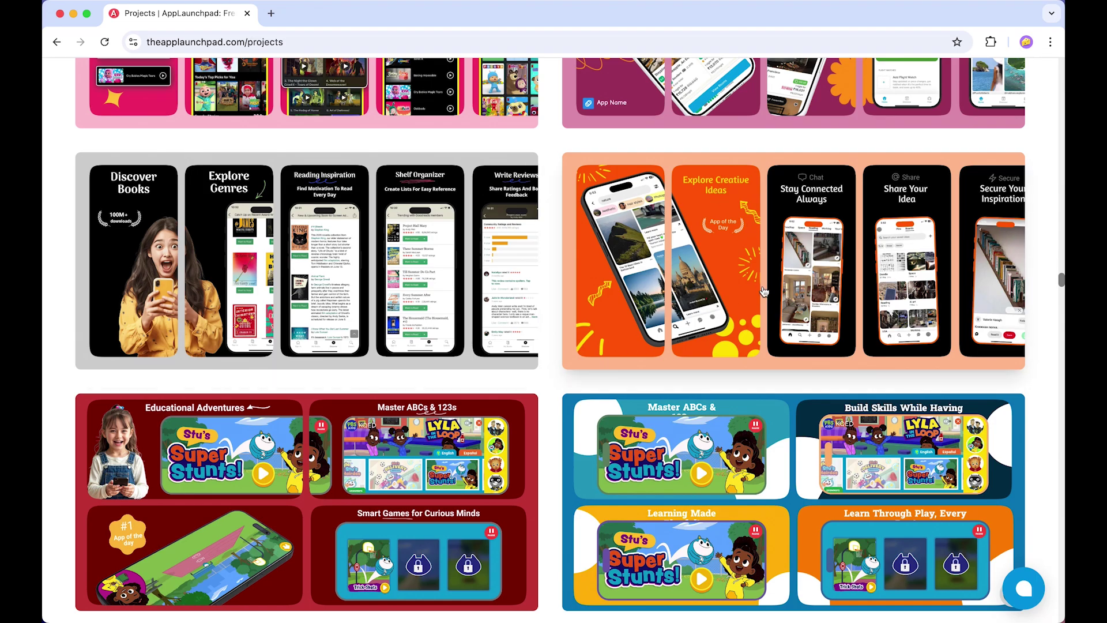
# - Open the black and beige music template headed "EQ, reverb, effects made simple." from the gallery in the editor
pyautogui.scroll(-15, 763, 292)
pyautogui.scroll(7, 569, 372)
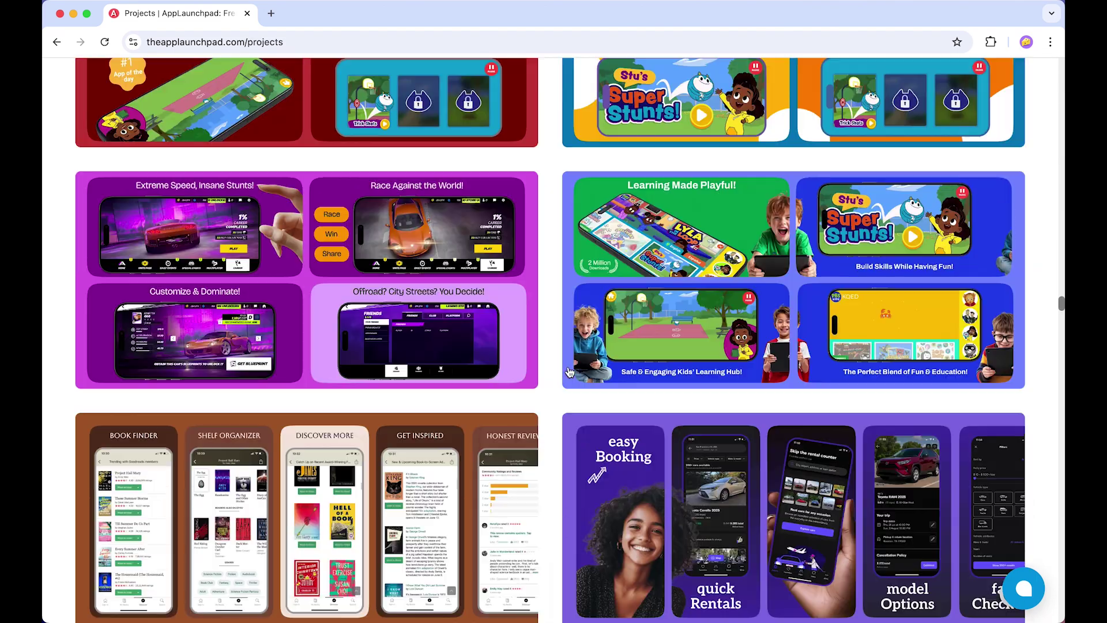
pyautogui.scroll(20, 569, 372)
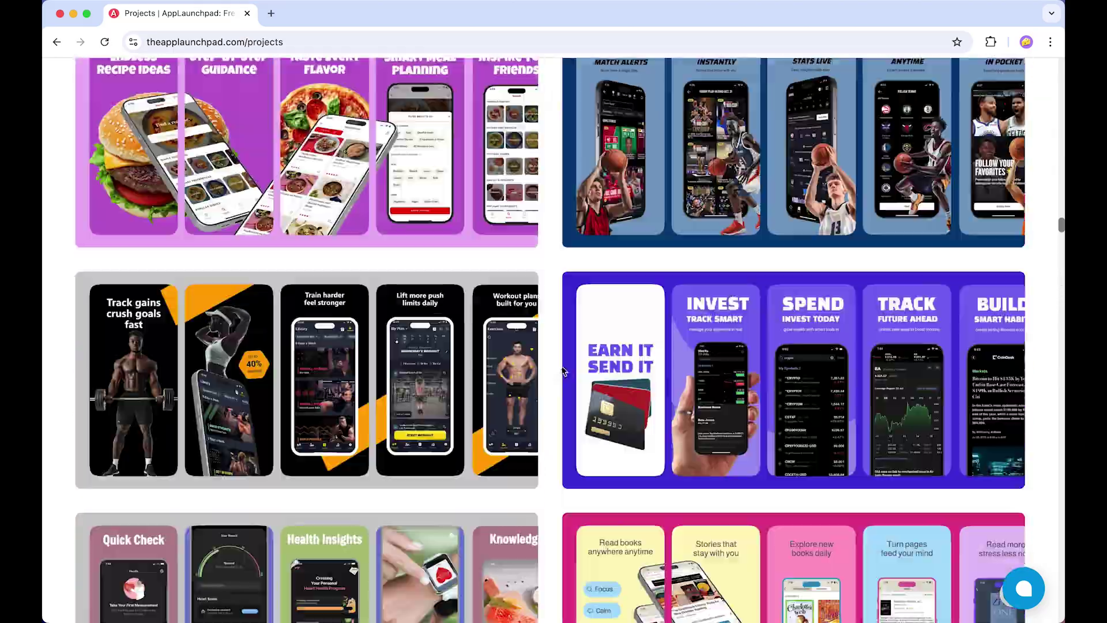
pyautogui.scroll(20, 565, 372)
pyautogui.scroll(20, 563, 372)
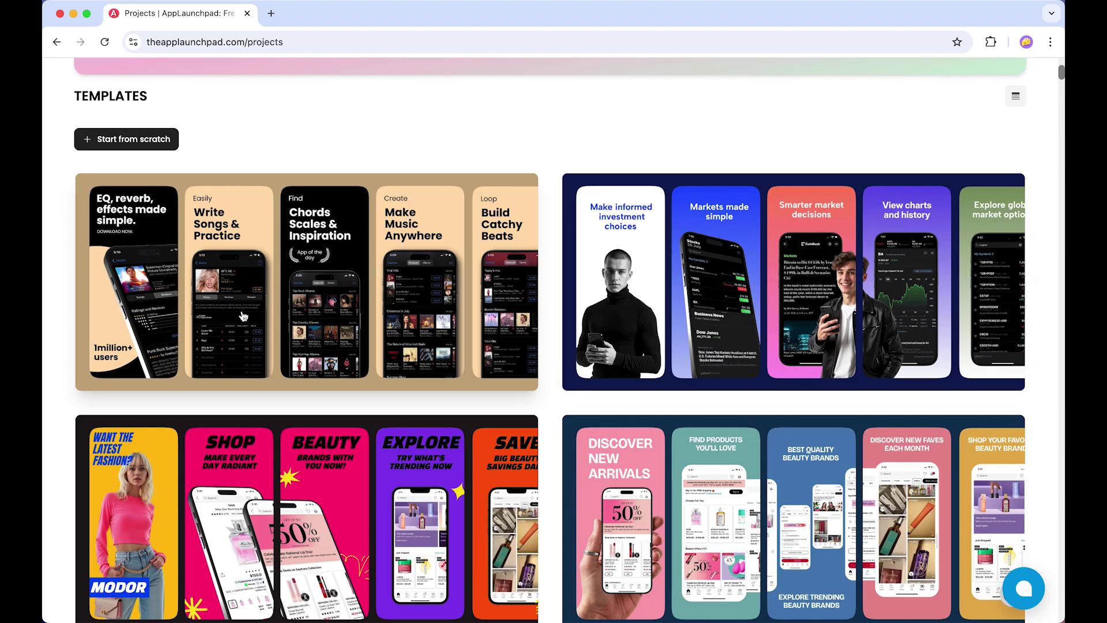
pyautogui.scroll(3, 244, 311)
pyautogui.scroll(-2, 218, 403)
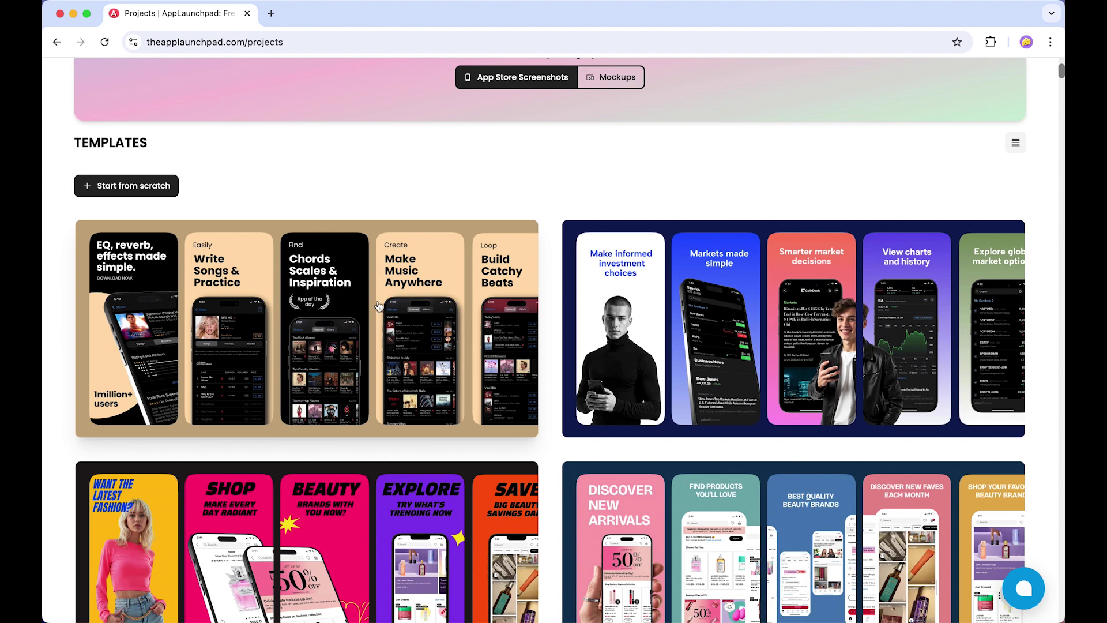
pyautogui.click(337, 295)
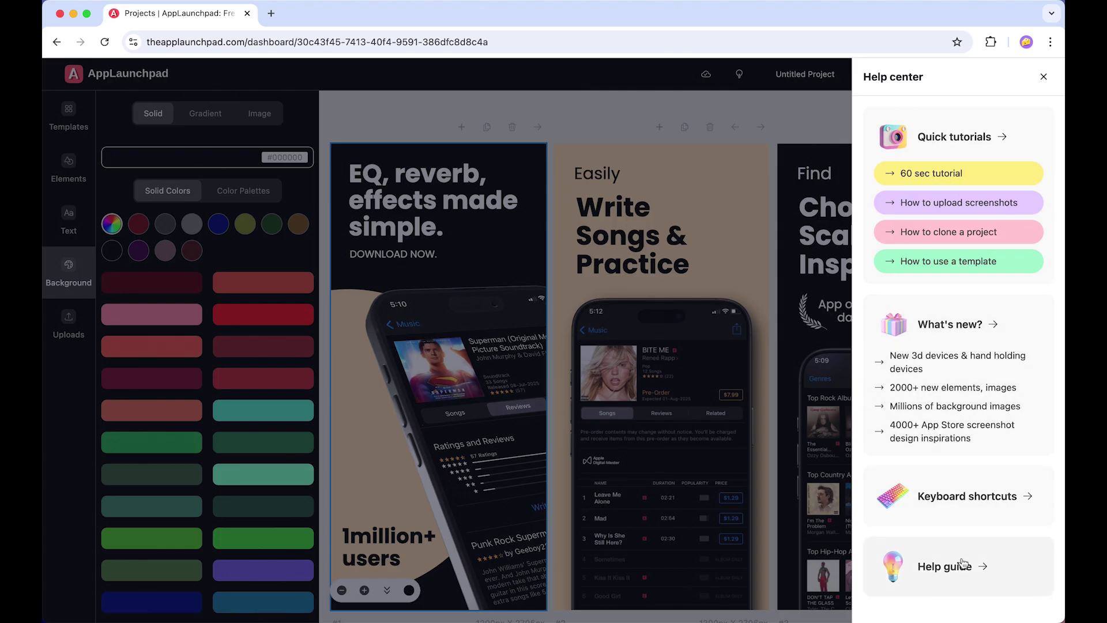
# - Close the help center and rename the project as Coffee Shop App
pyautogui.click(1041, 76)
pyautogui.doubleClick(808, 72)
pyautogui.tripleClick(807, 70)
pyautogui.write('Co')
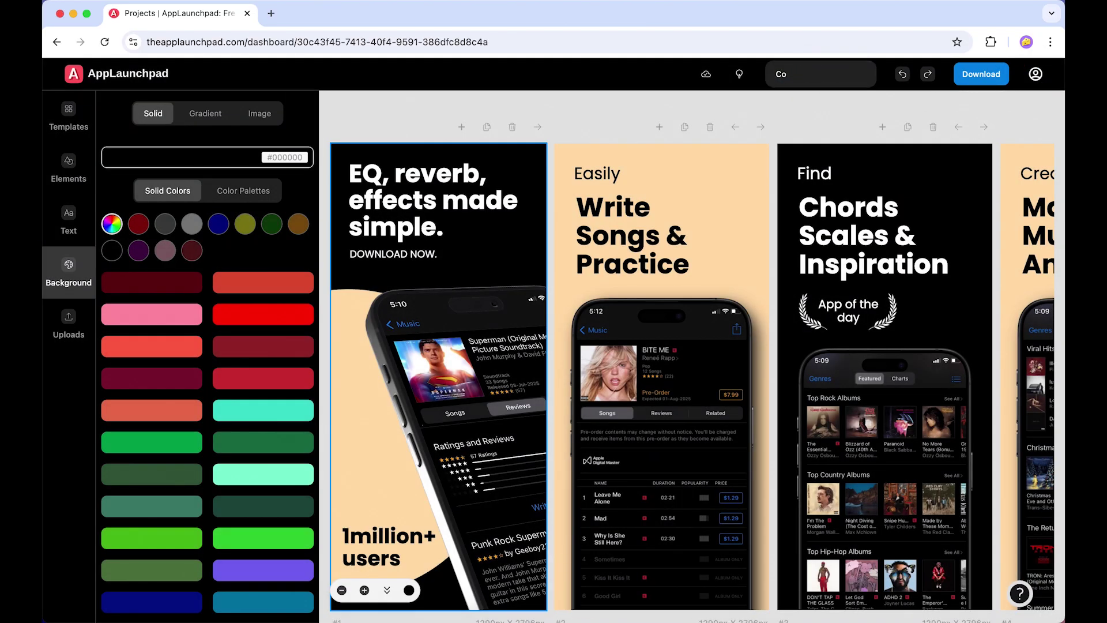
pyautogui.write('ffee Shop App')
# - Look through the editor's built-in template collection for alternative screenshot designs
pyautogui.click(58, 120)
pyautogui.scroll(-20, 222, 164)
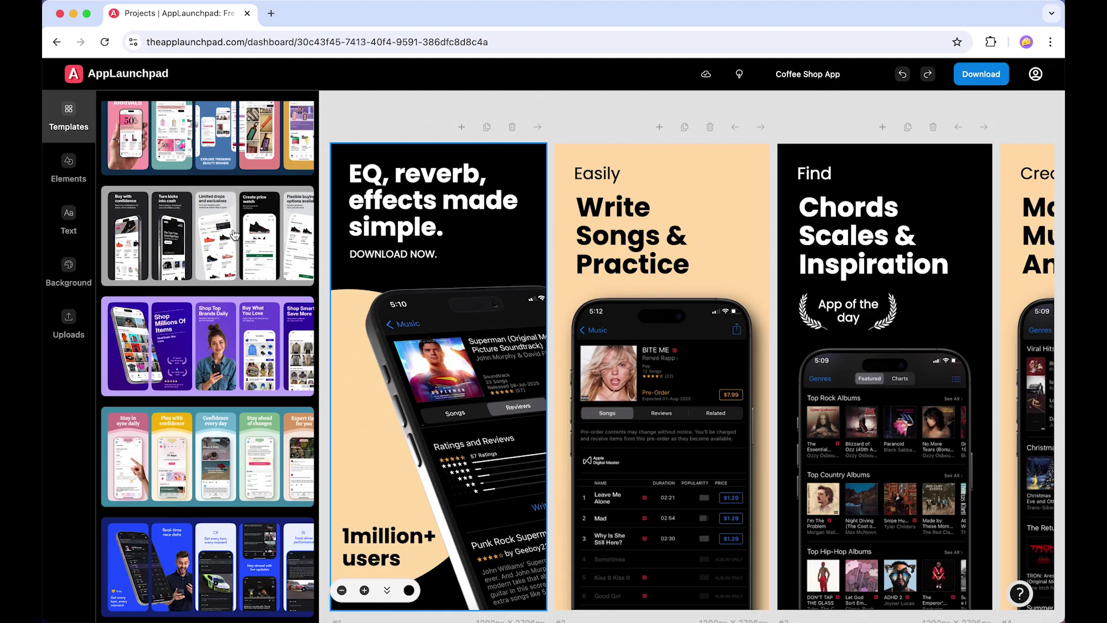
pyautogui.scroll(-10, 274, 281)
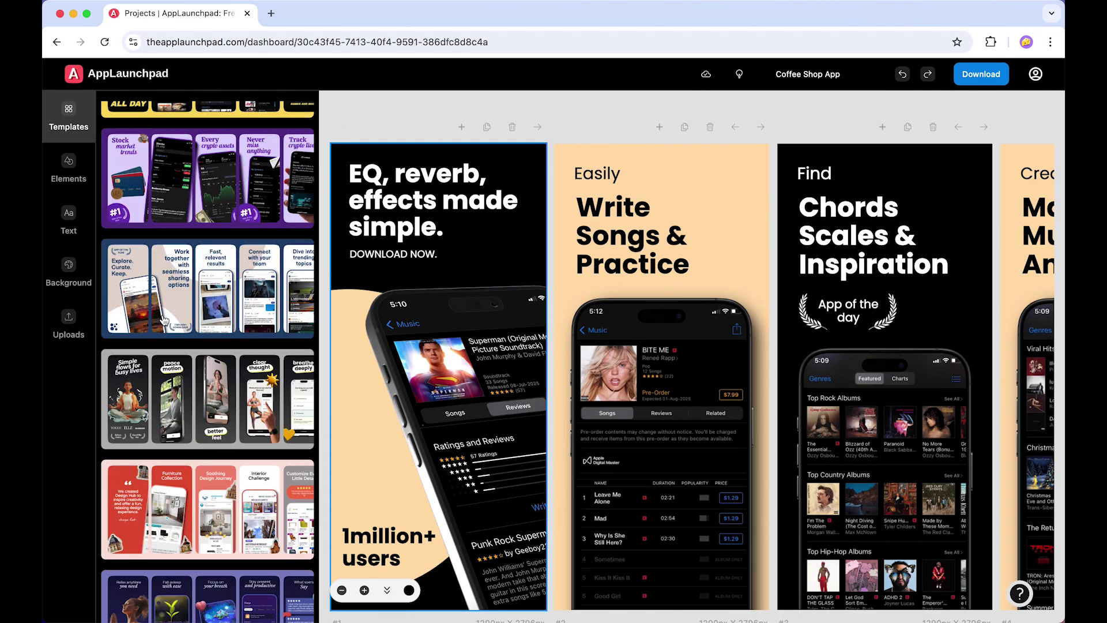
pyautogui.scroll(4, 190, 321)
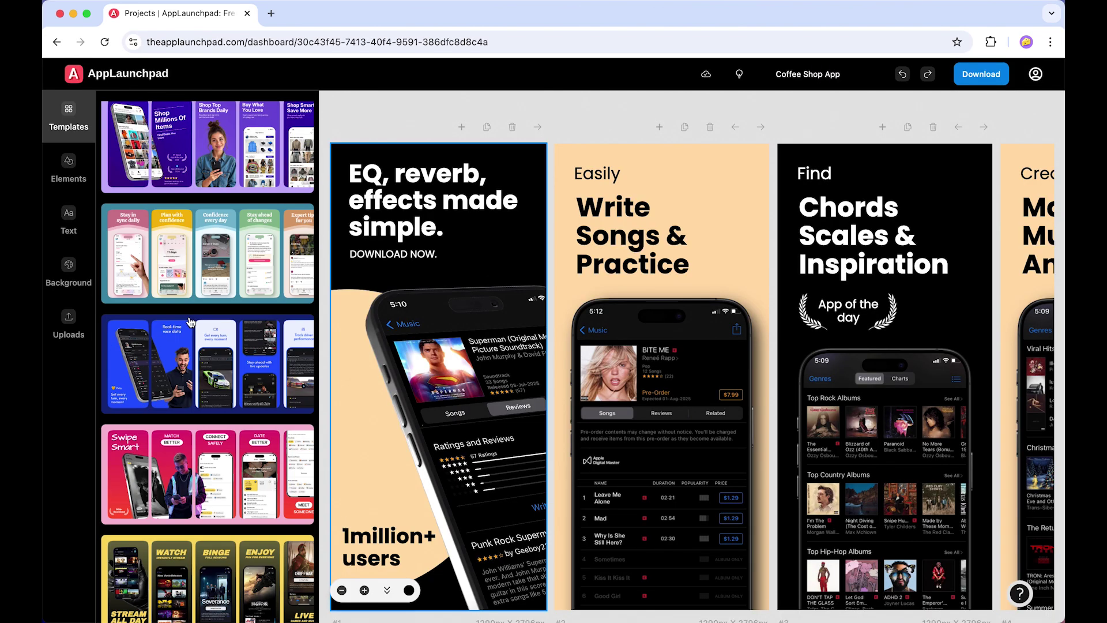
pyautogui.scroll(10, 189, 301)
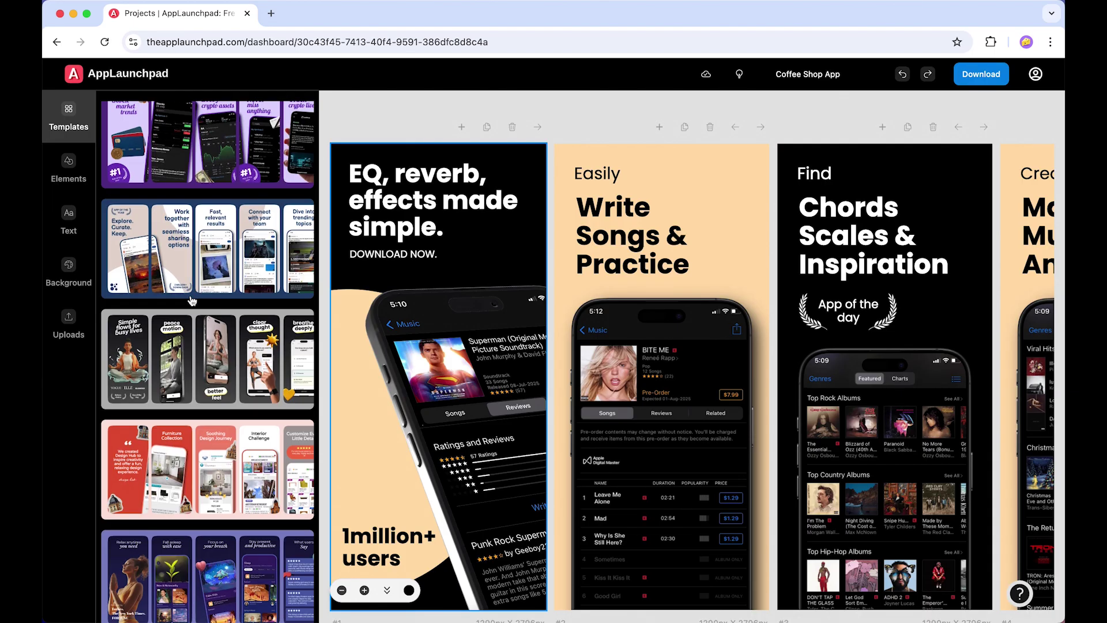
pyautogui.scroll(3, 192, 300)
# - Examine the available device frames, covering flat, 3D, hand-holding and colored-border iPhone models
pyautogui.click(69, 167)
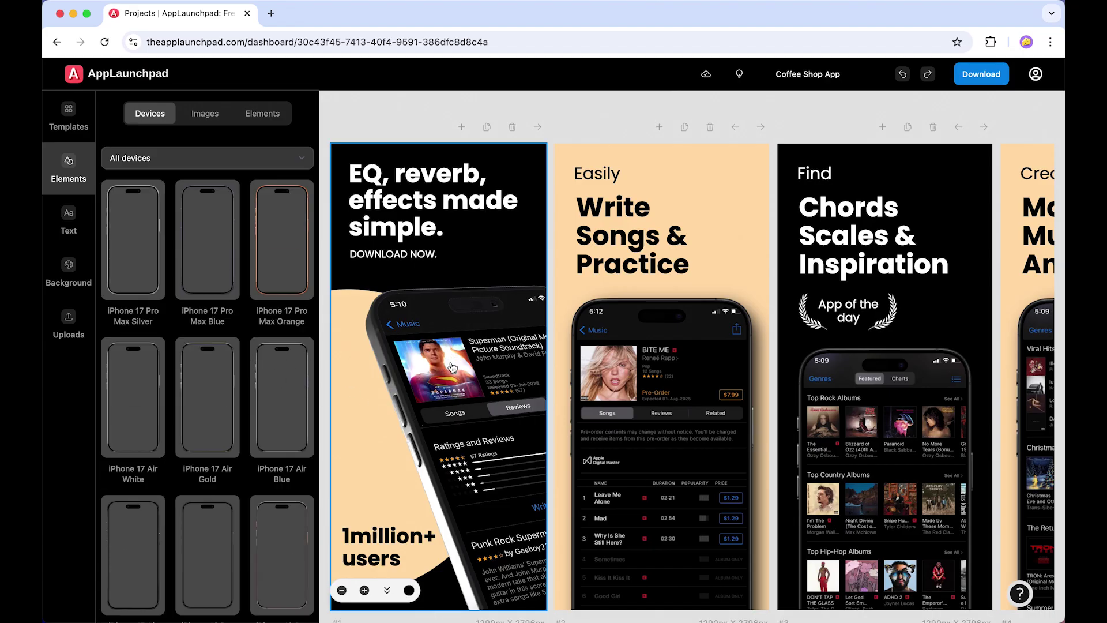
pyautogui.scroll(-15, 220, 270)
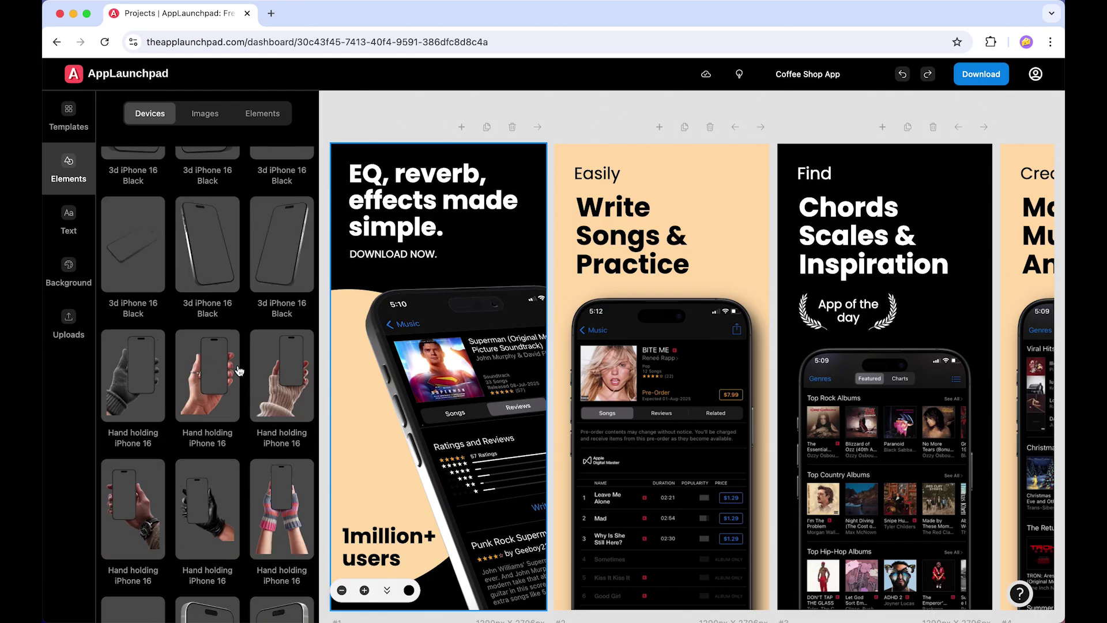
pyautogui.scroll(-8, 241, 375)
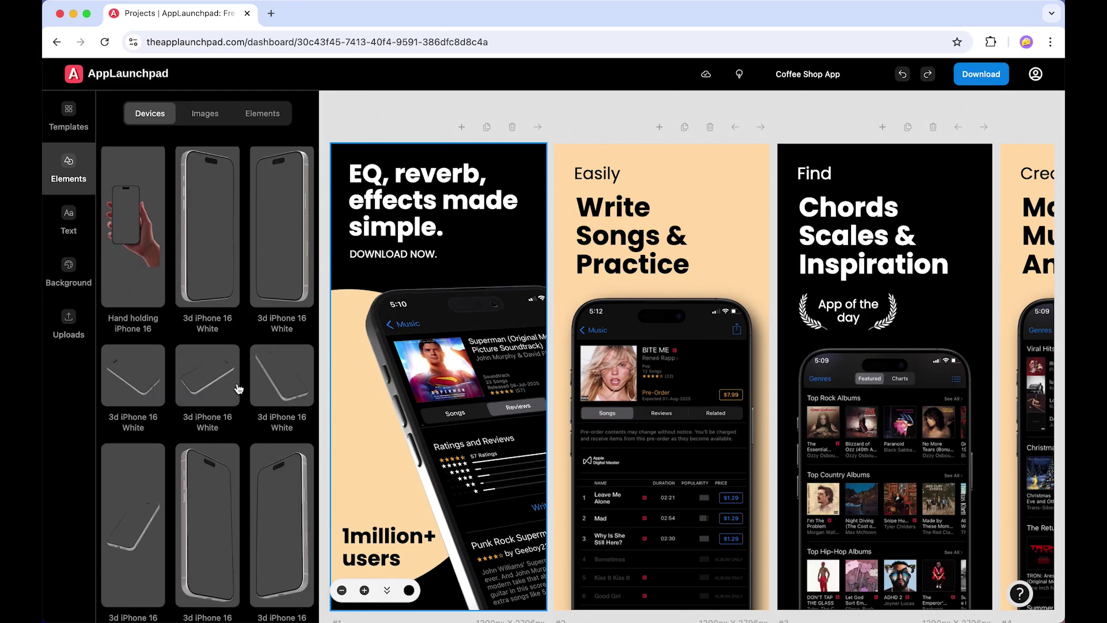
pyautogui.scroll(-10, 239, 389)
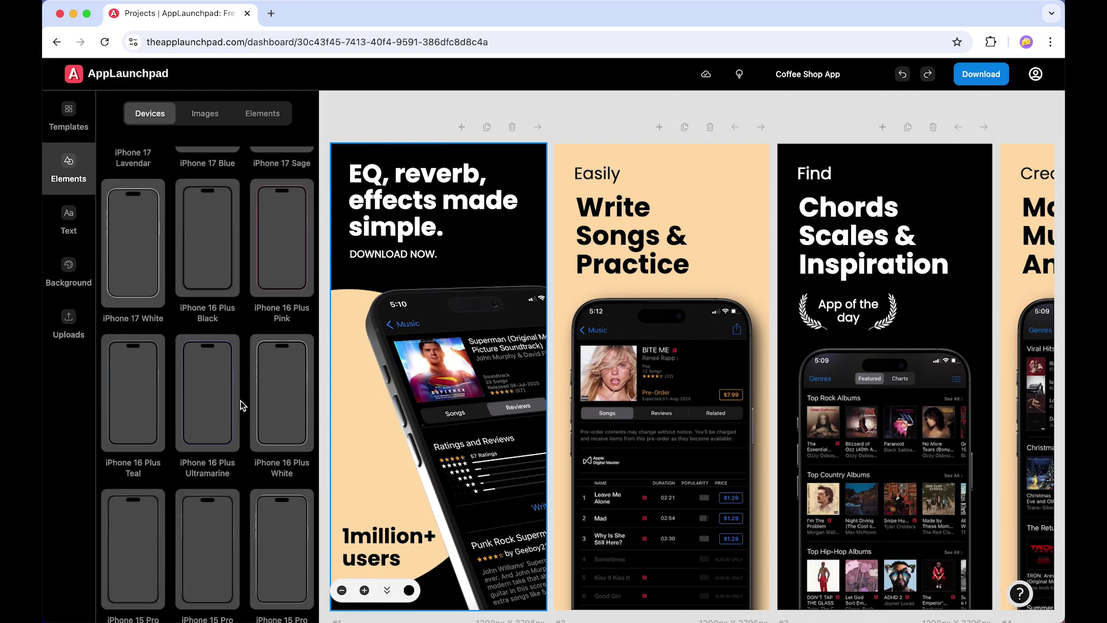
pyautogui.scroll(-4, 242, 404)
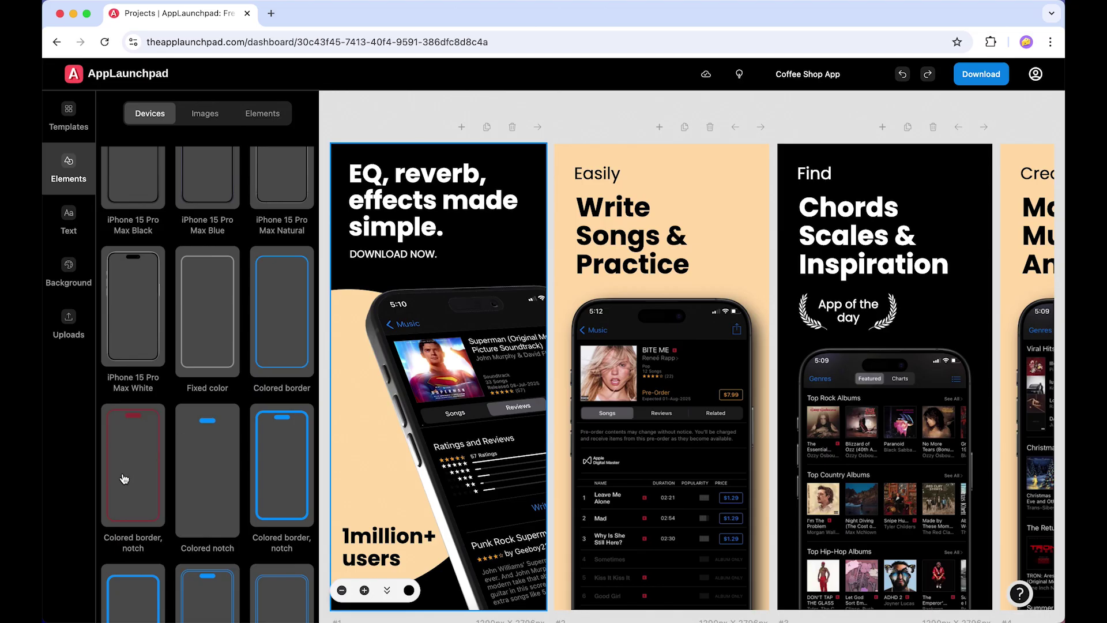
pyautogui.scroll(-15, 255, 473)
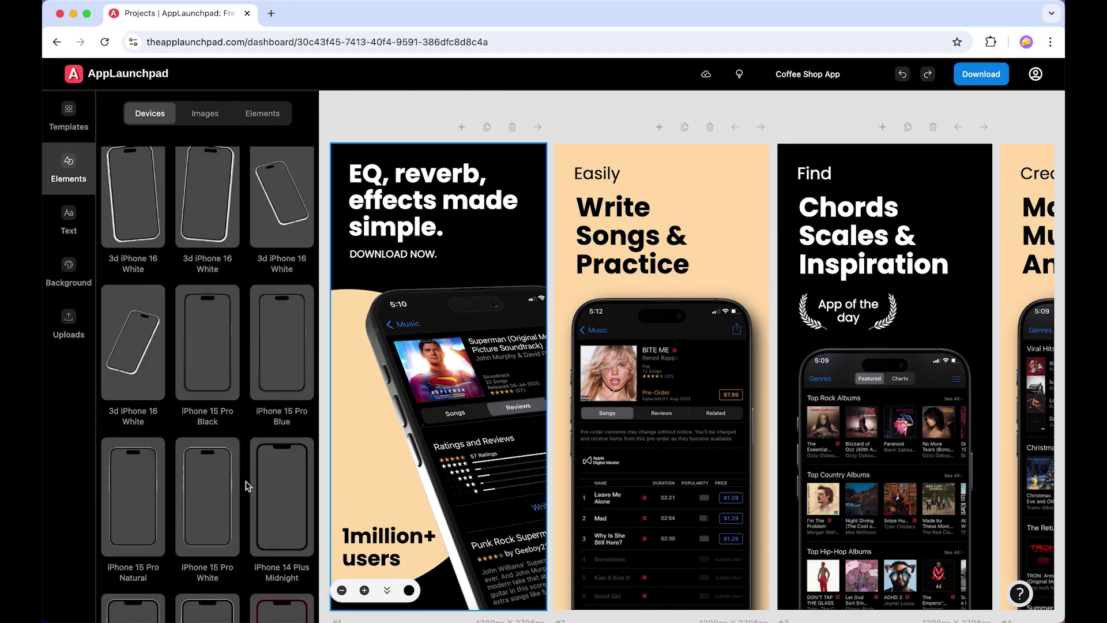
pyautogui.scroll(10, 245, 486)
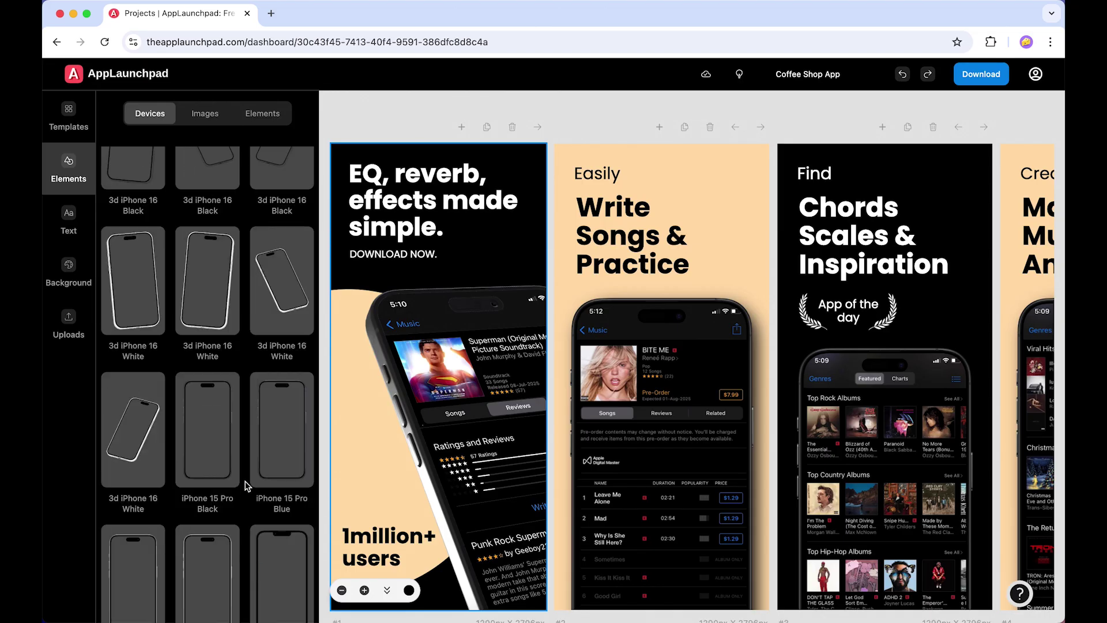
pyautogui.scroll(10, 246, 485)
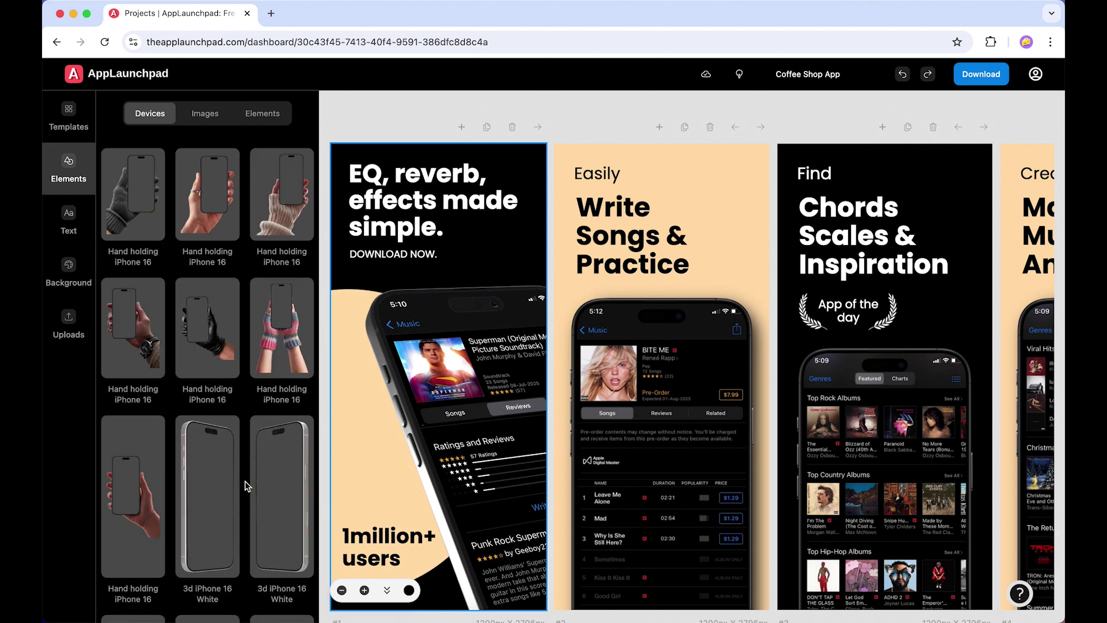
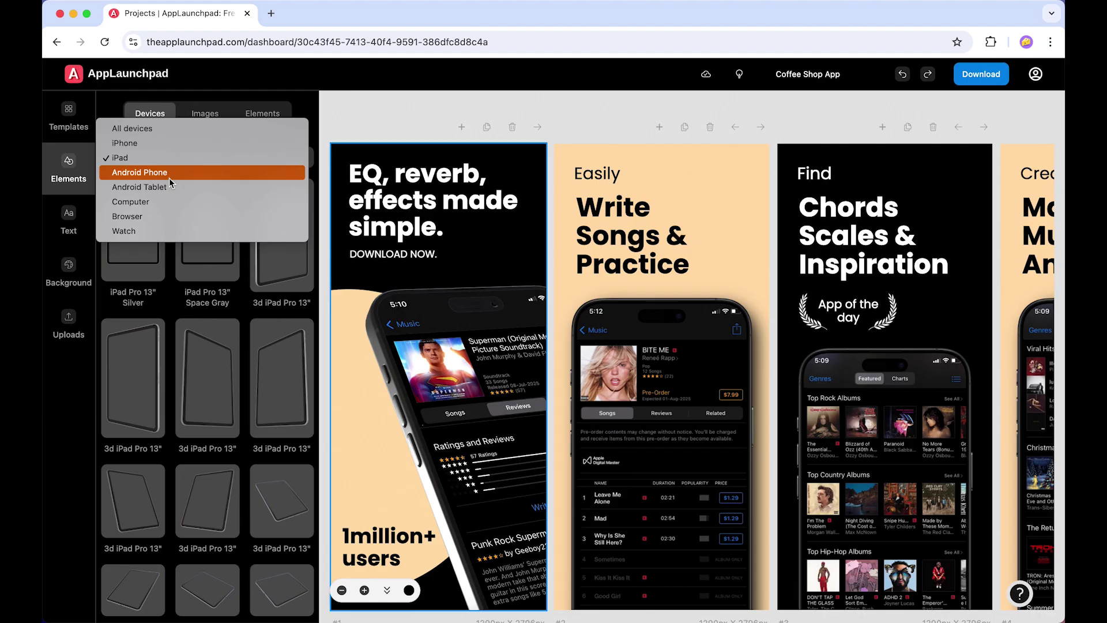
# - Review the device type filter and set it to list all devices
pyautogui.click(155, 156)
pyautogui.click(144, 129)
pyautogui.scroll(-2, 203, 327)
pyautogui.scroll(2, 205, 328)
# - Look through the stock image categories, from badges and hand-holding phones to food, shopping and illustrations
pyautogui.click(219, 114)
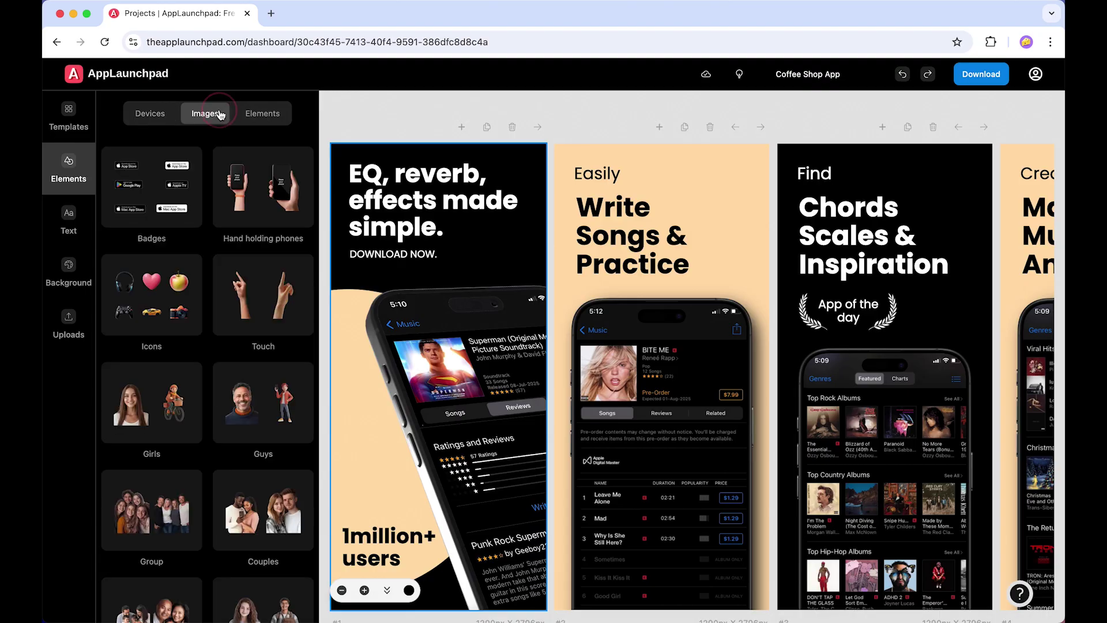
pyautogui.scroll(-6, 259, 378)
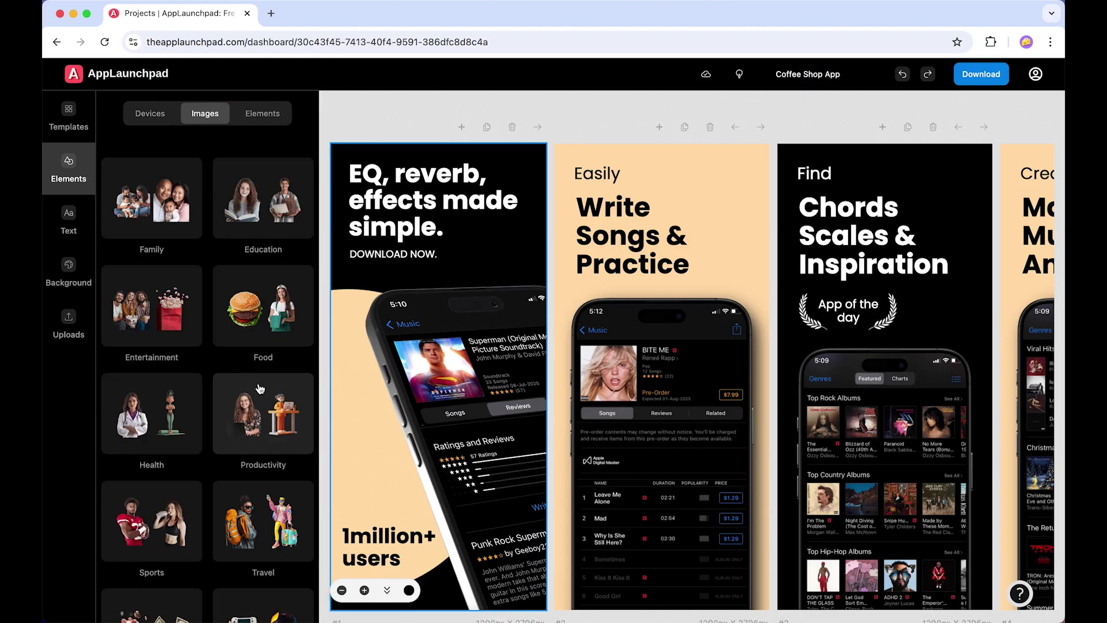
pyautogui.scroll(6, 261, 386)
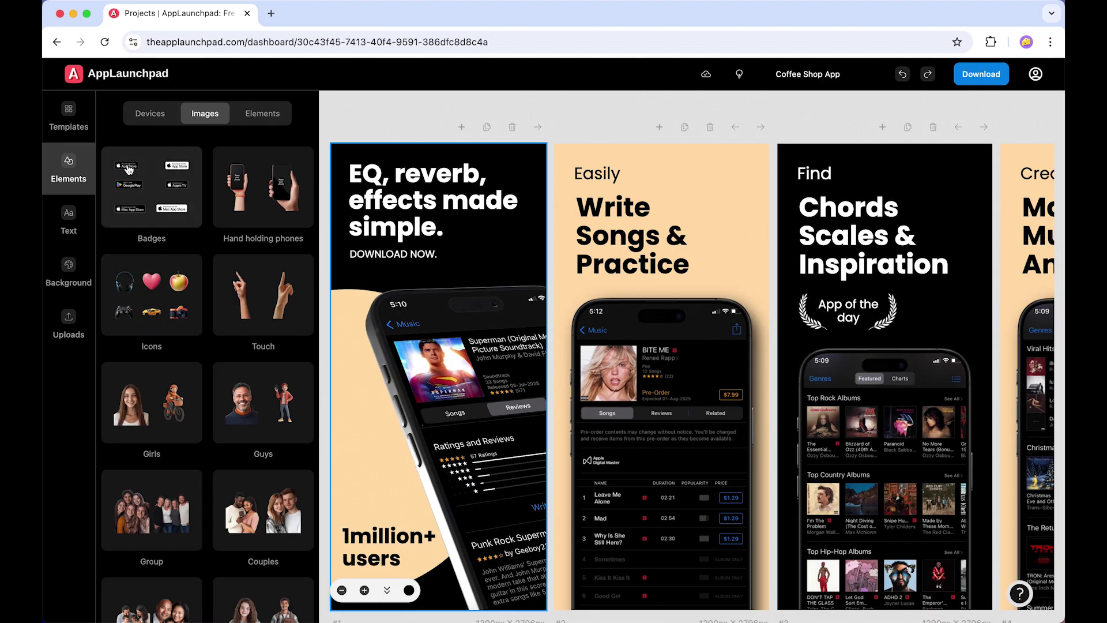
pyautogui.scroll(-10, 241, 314)
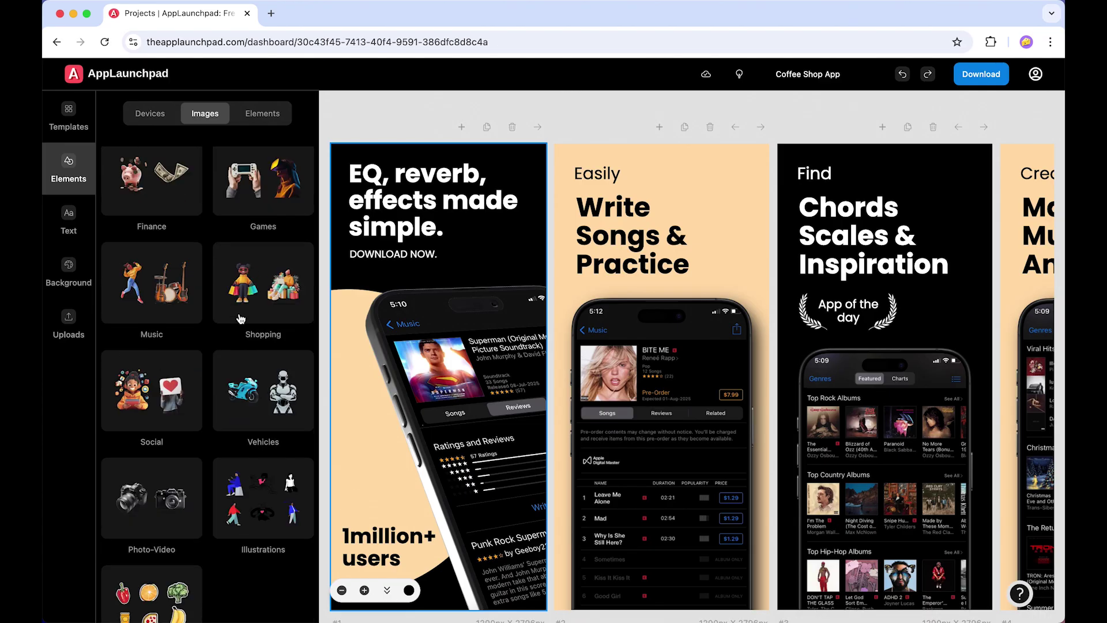
pyautogui.scroll(-2, 241, 315)
pyautogui.scroll(9, 208, 404)
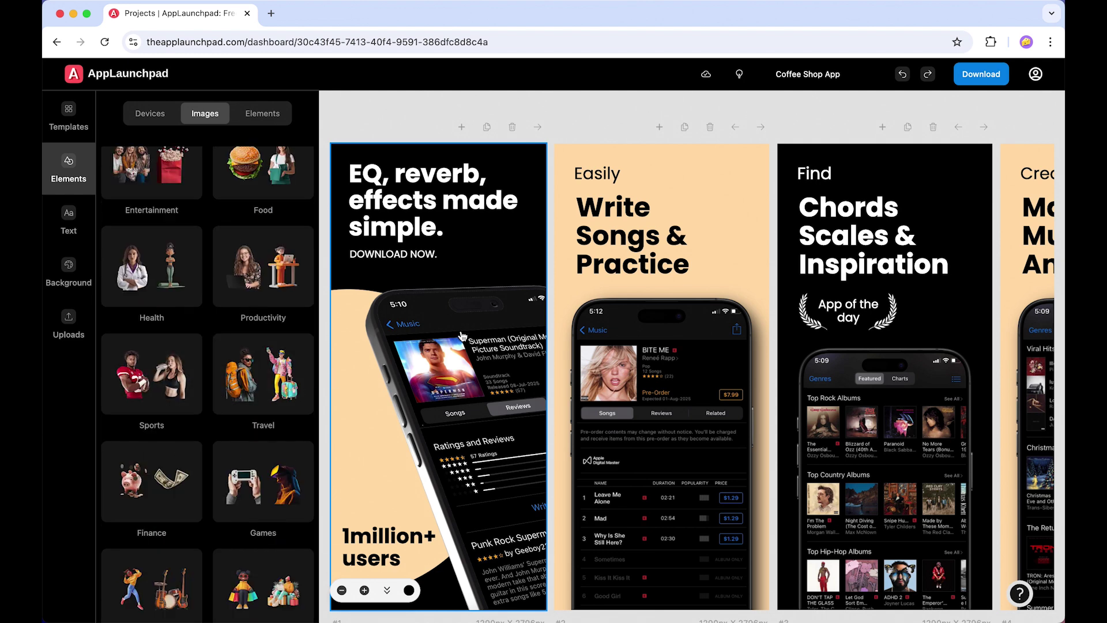
# - Examine the graphic element categories and browse the basic shapes for arrows, sparkles, scribbles and hand-drawn labels
pyautogui.click(262, 112)
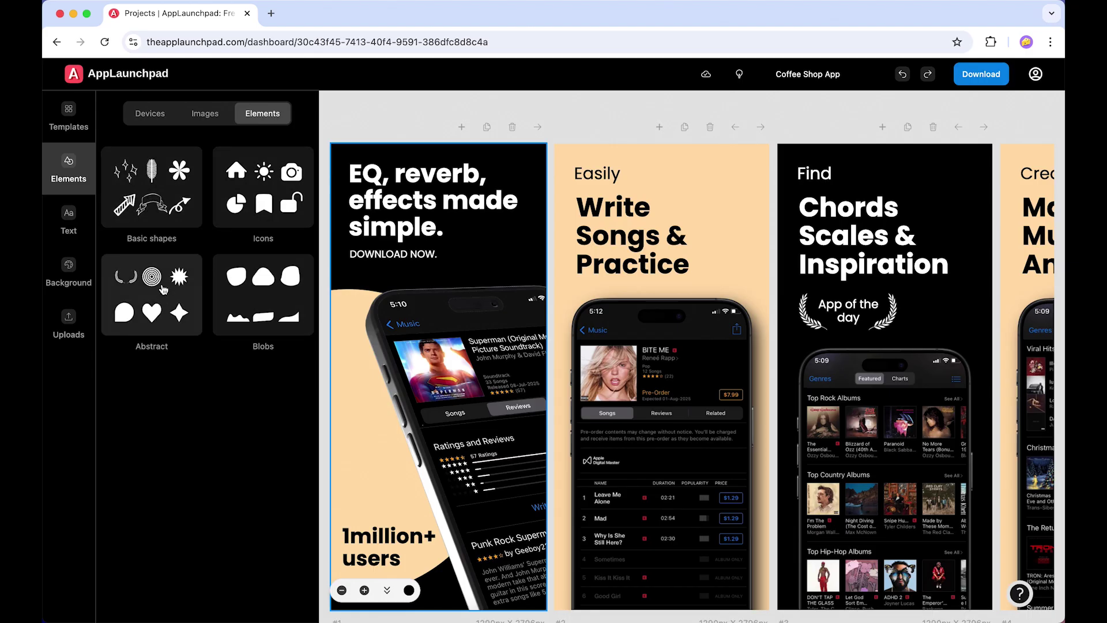
pyautogui.click(147, 210)
pyautogui.scroll(-10, 259, 364)
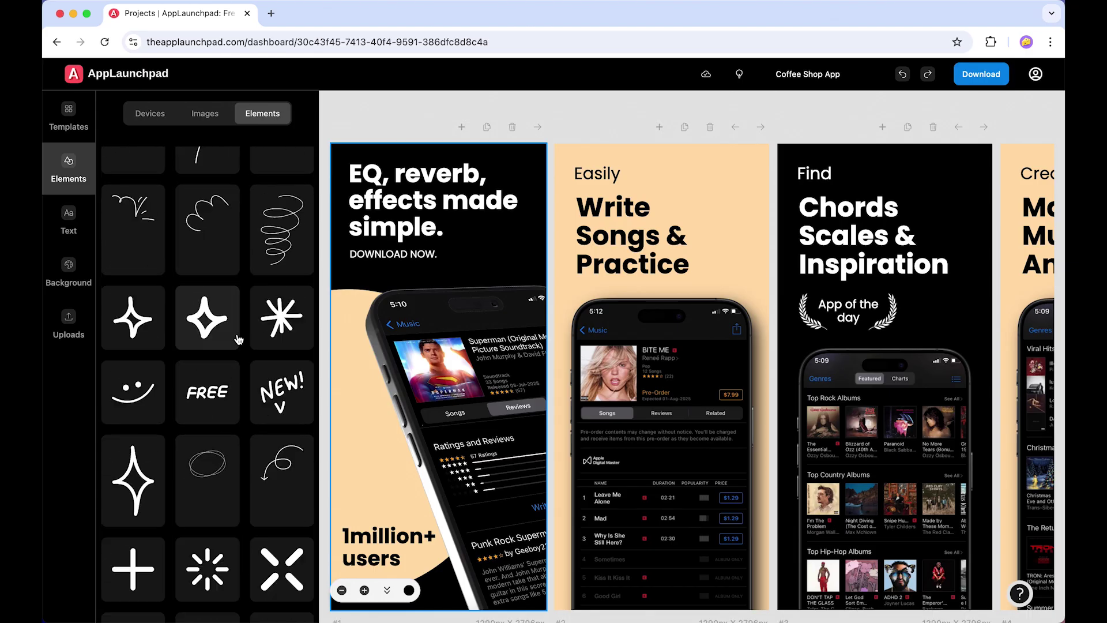
pyautogui.scroll(10, 259, 364)
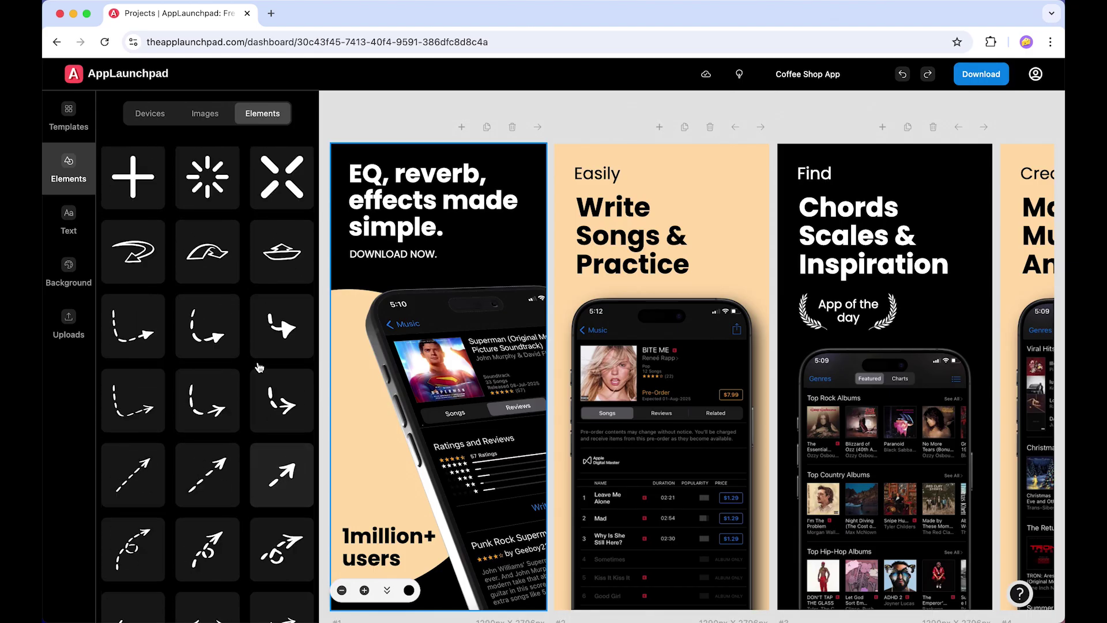
pyautogui.scroll(-5, 171, 237)
pyautogui.scroll(5, 156, 219)
pyautogui.scroll(-5, 210, 259)
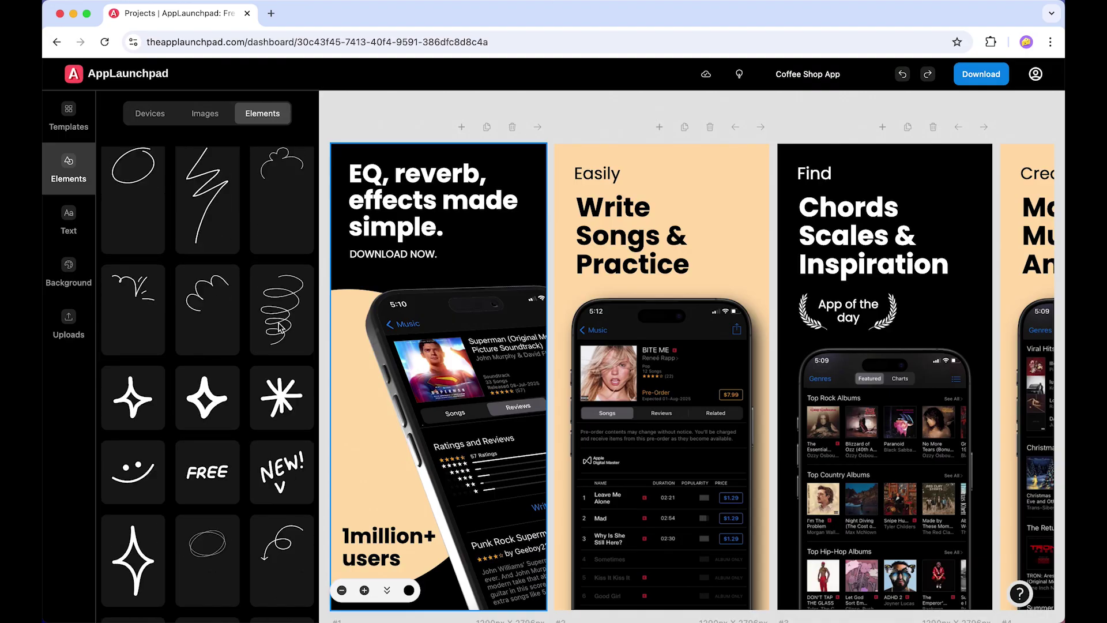
pyautogui.scroll(-15, 279, 327)
pyautogui.scroll(-10, 275, 375)
pyautogui.scroll(5, 275, 377)
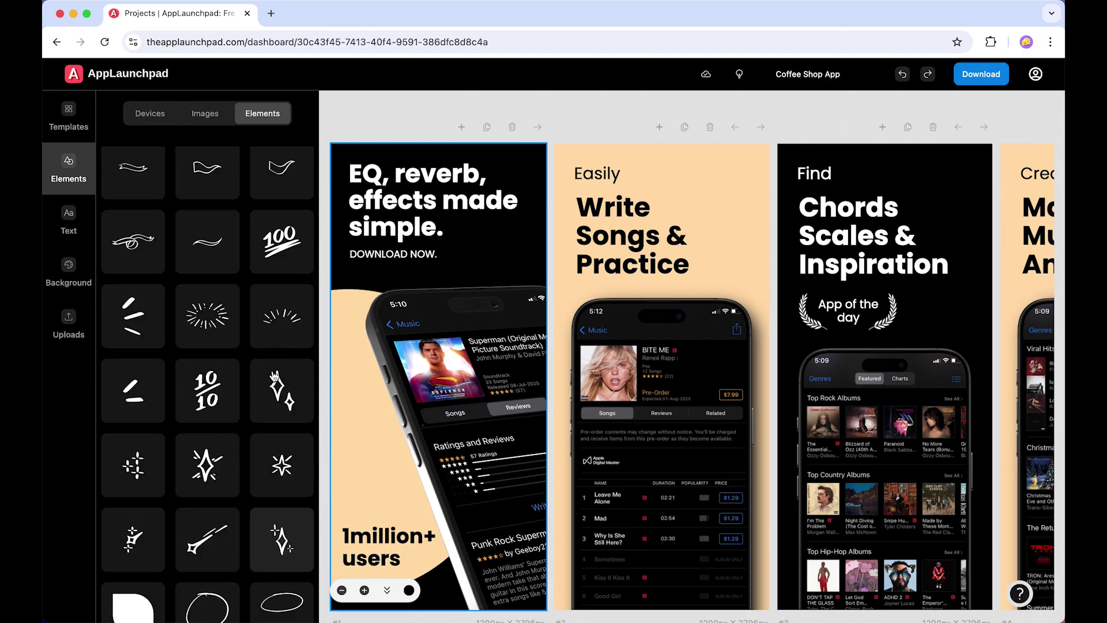
pyautogui.scroll(10, 274, 378)
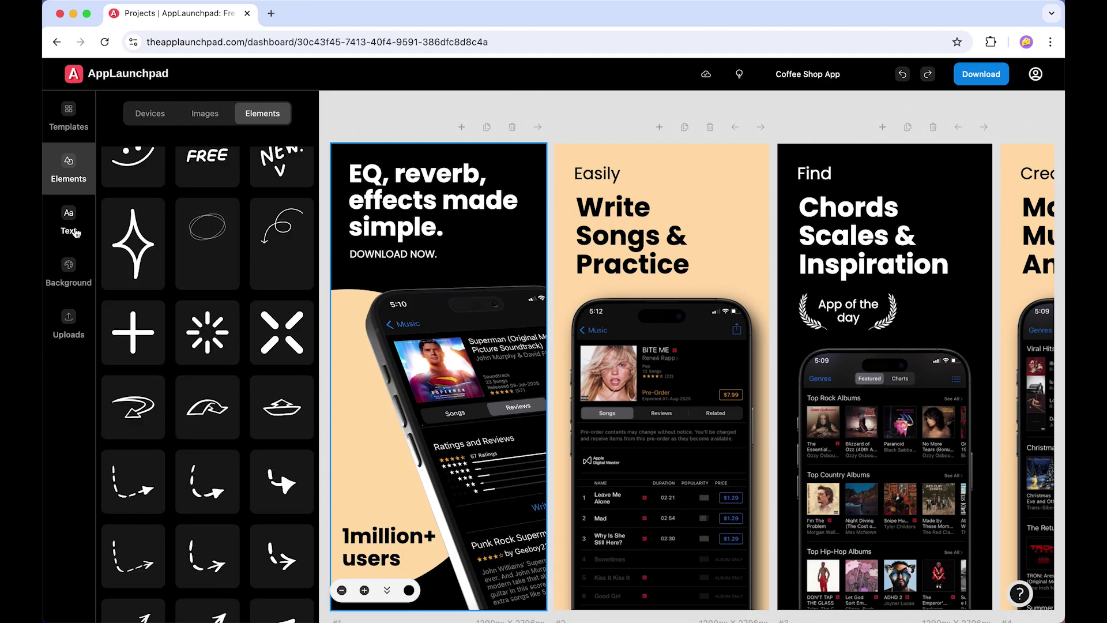
# - Review the options for adding text, translation and custom fonts, and the solid background colors with their color picker
pyautogui.click(76, 232)
pyautogui.click(214, 148)
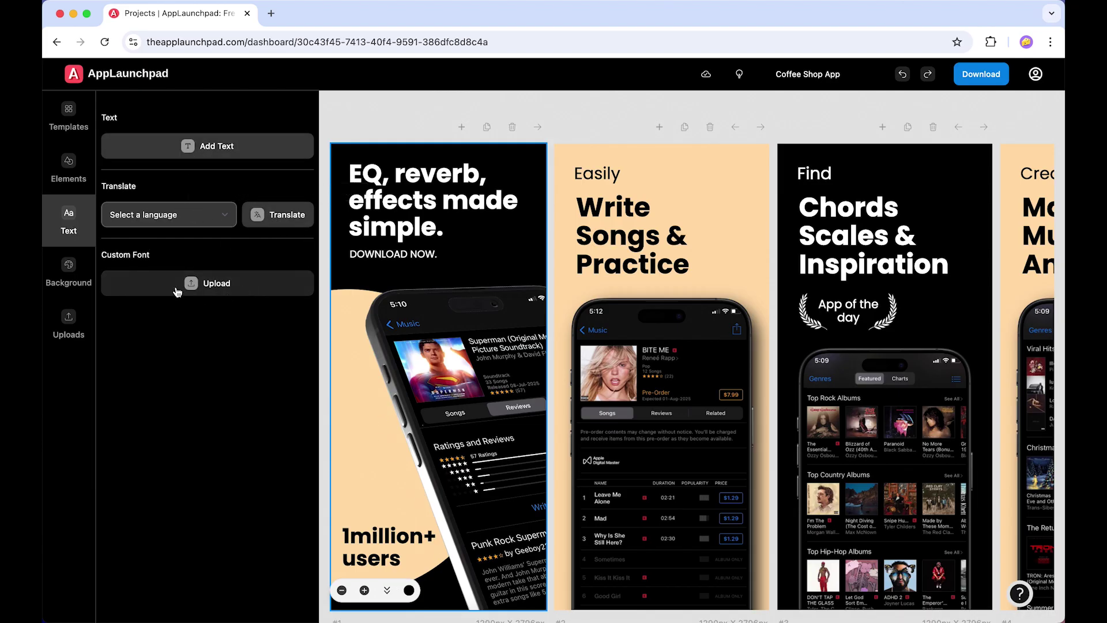
pyautogui.click(71, 275)
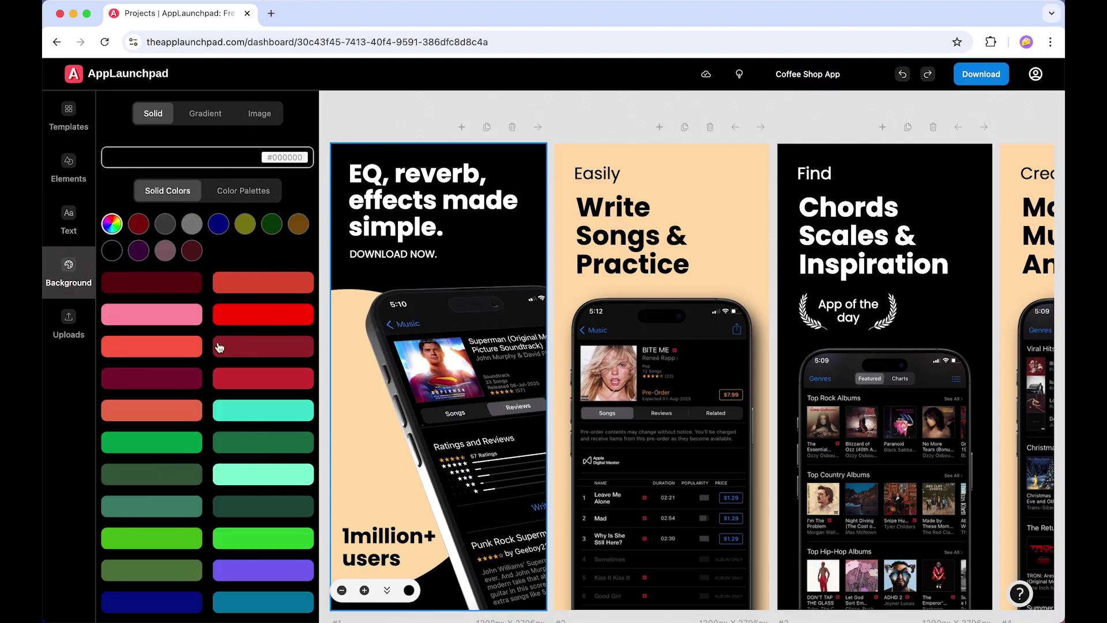
pyautogui.click(288, 163)
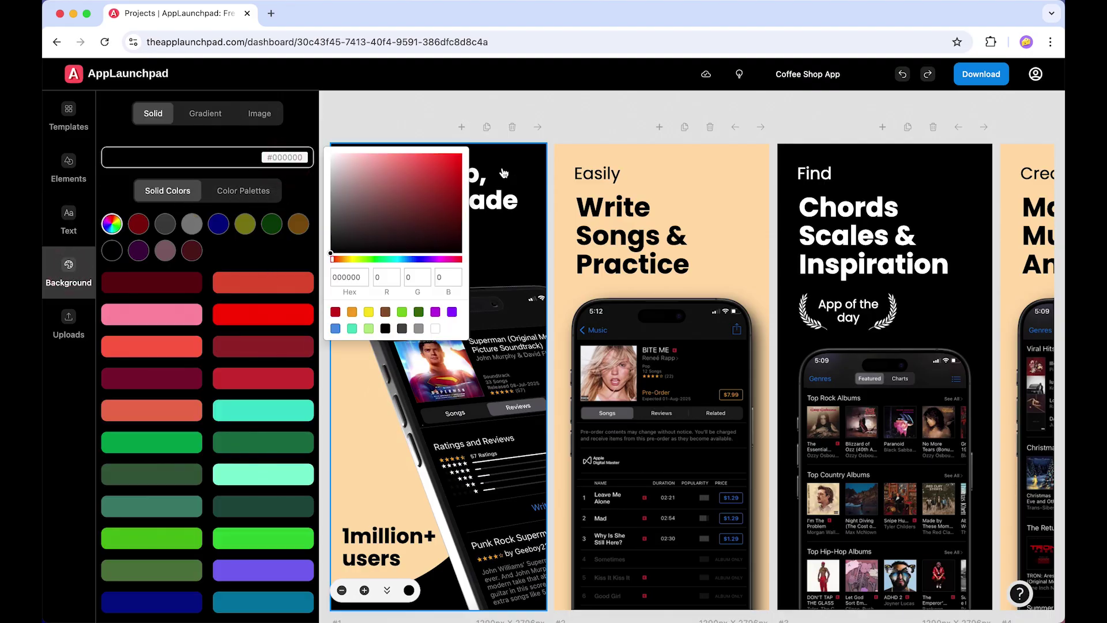
pyautogui.click(289, 242)
pyautogui.scroll(-10, 251, 403)
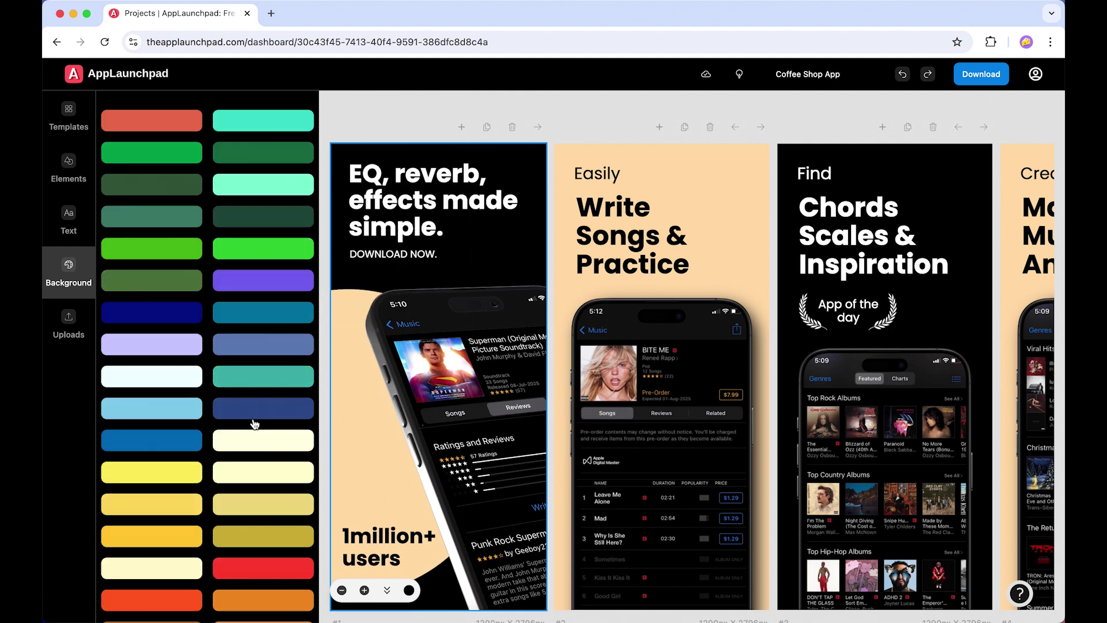
pyautogui.scroll(10, 251, 424)
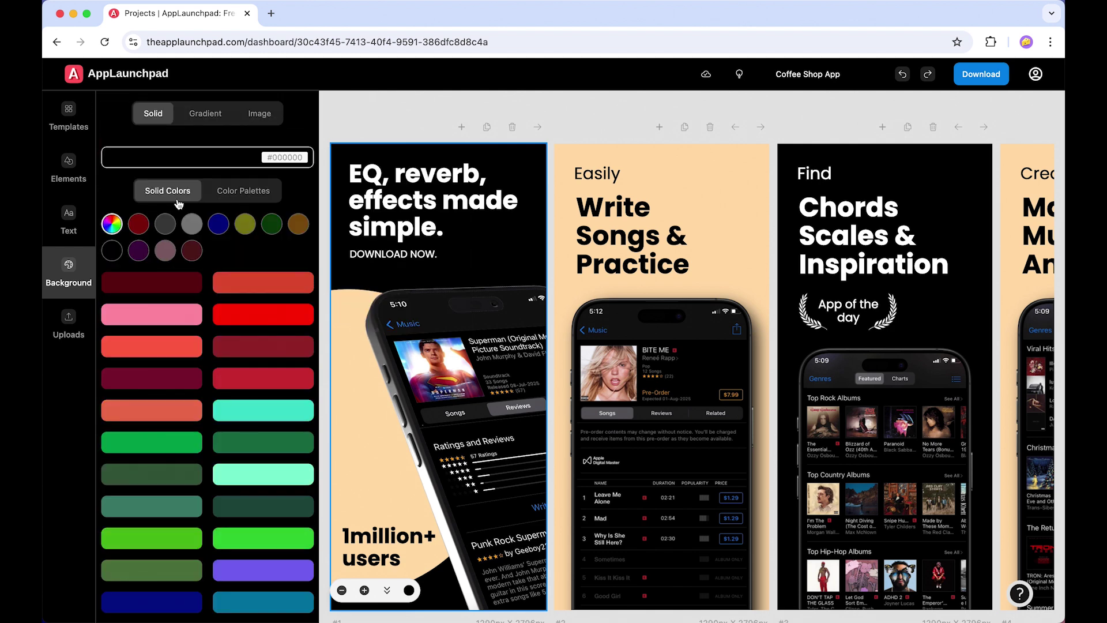
# - Review the gradient background options and browse the stock photos offered as image backgrounds
pyautogui.click(201, 115)
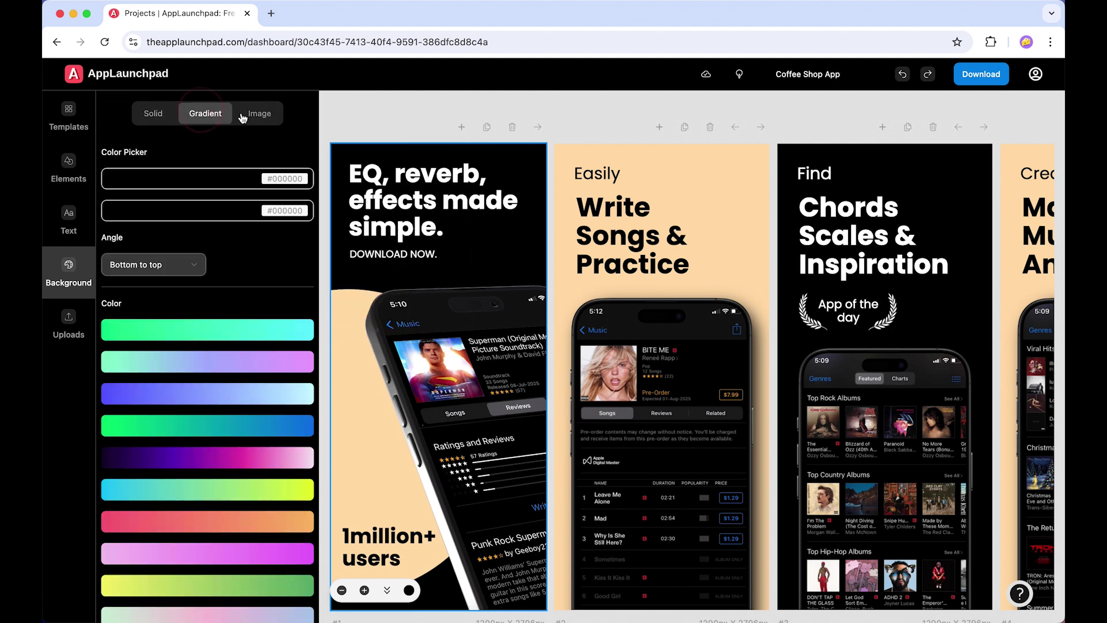
pyautogui.click(274, 116)
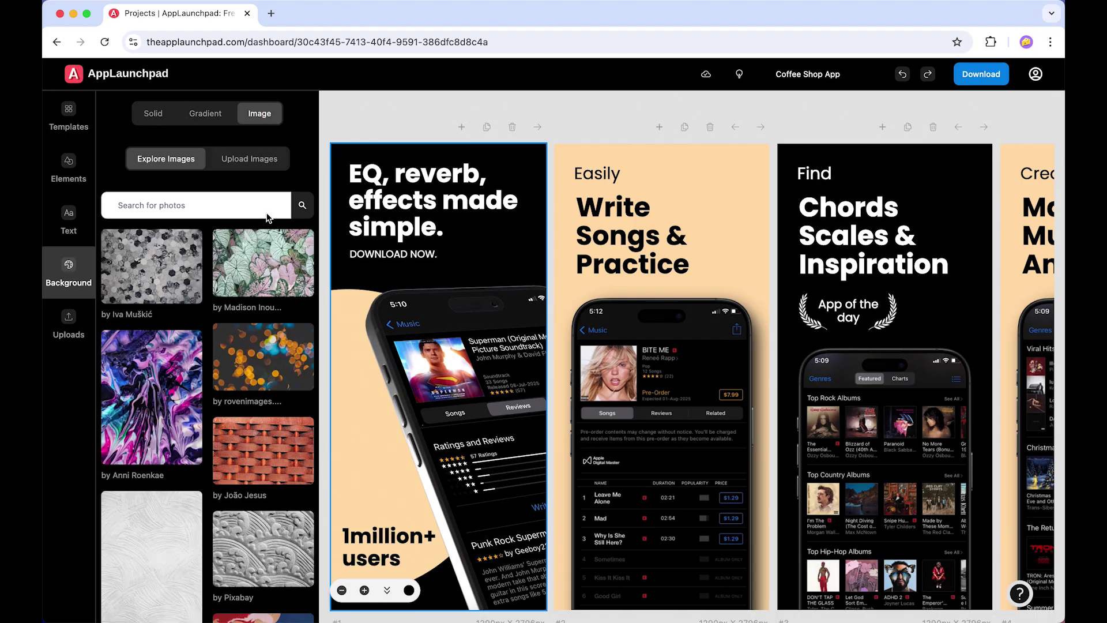
pyautogui.scroll(-1, 252, 414)
pyautogui.scroll(-5, 249, 370)
pyautogui.scroll(5, 249, 381)
pyautogui.scroll(-10, 249, 380)
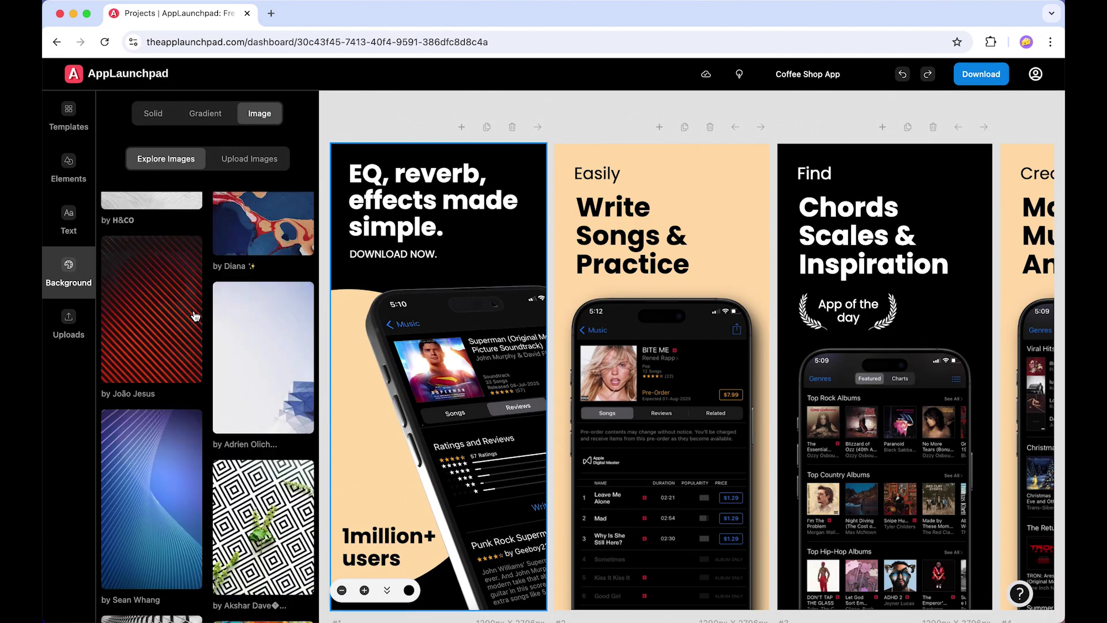
# - Upload all ten app screen images from the appstore folder as project assets
pyautogui.click(75, 317)
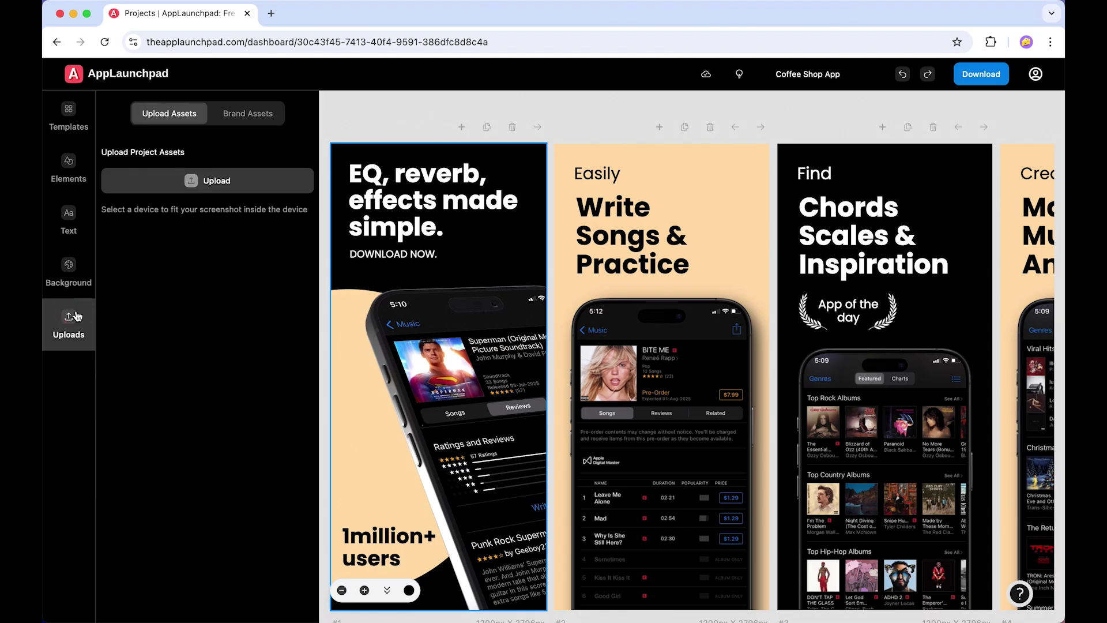
pyautogui.click(221, 186)
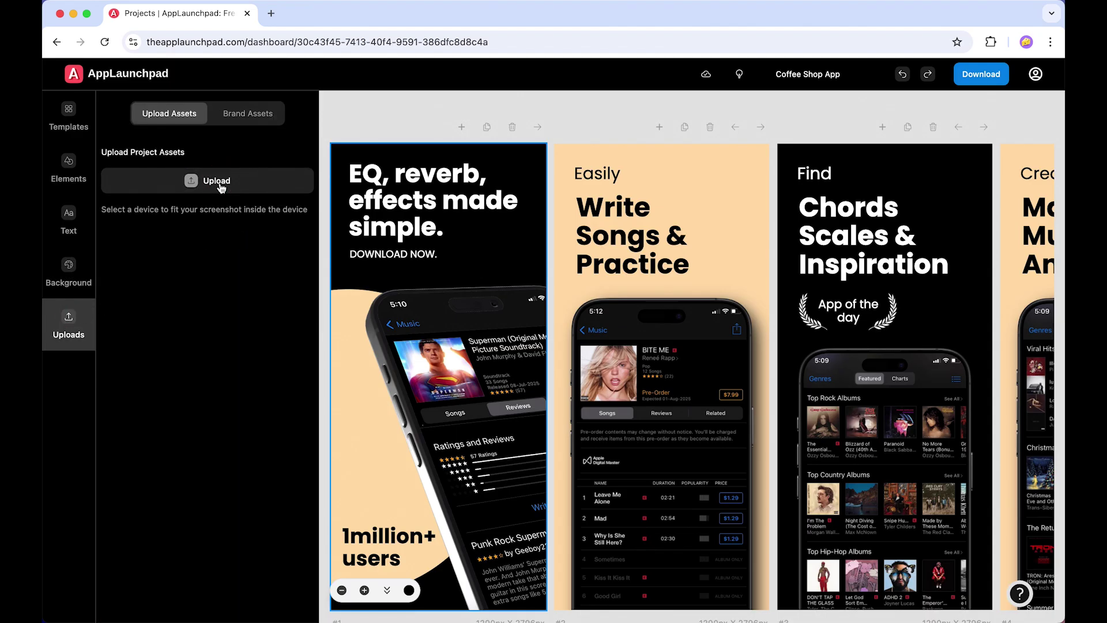
pyautogui.press('super+a')
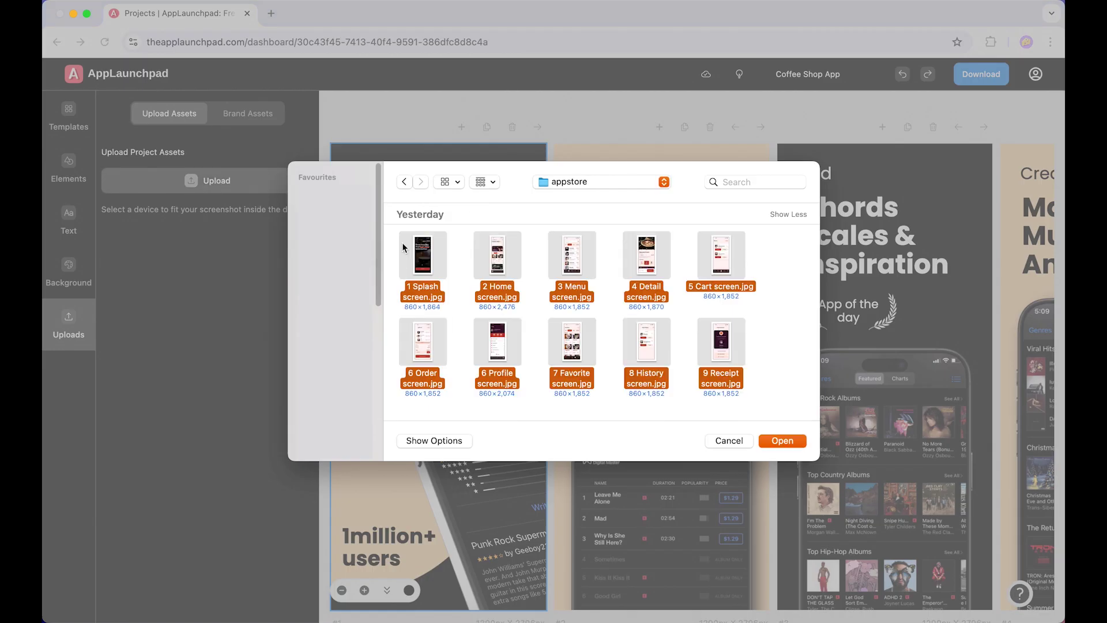
pyautogui.click(795, 440)
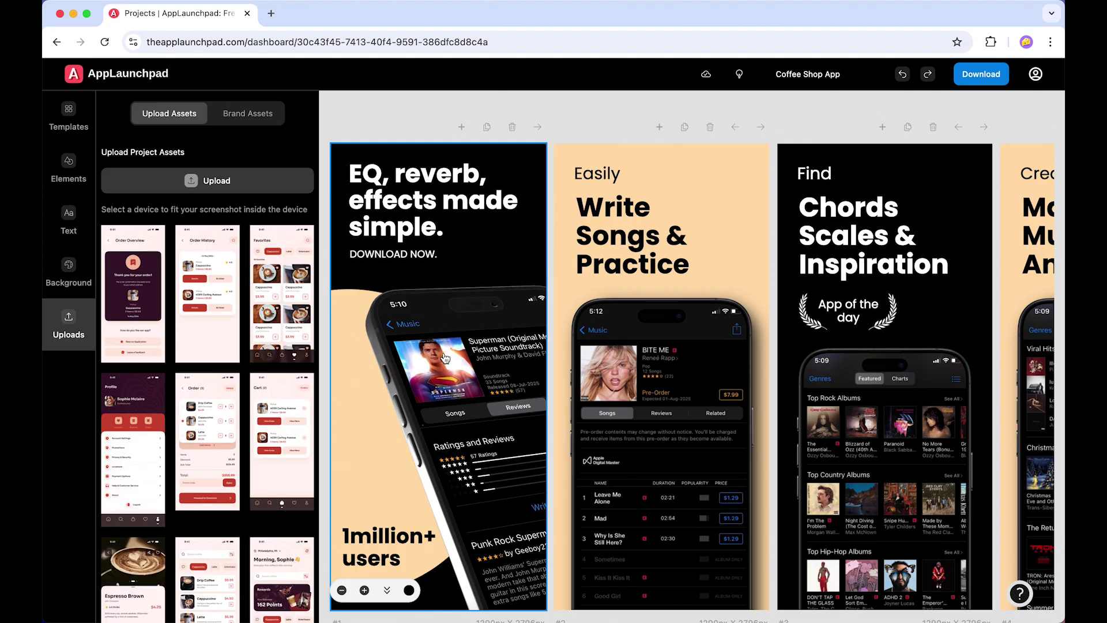
# - Replace the headline on the first screenshot with "Wake Refreshed", split over two lines
pyautogui.click(417, 198)
pyautogui.doubleClick(408, 200)
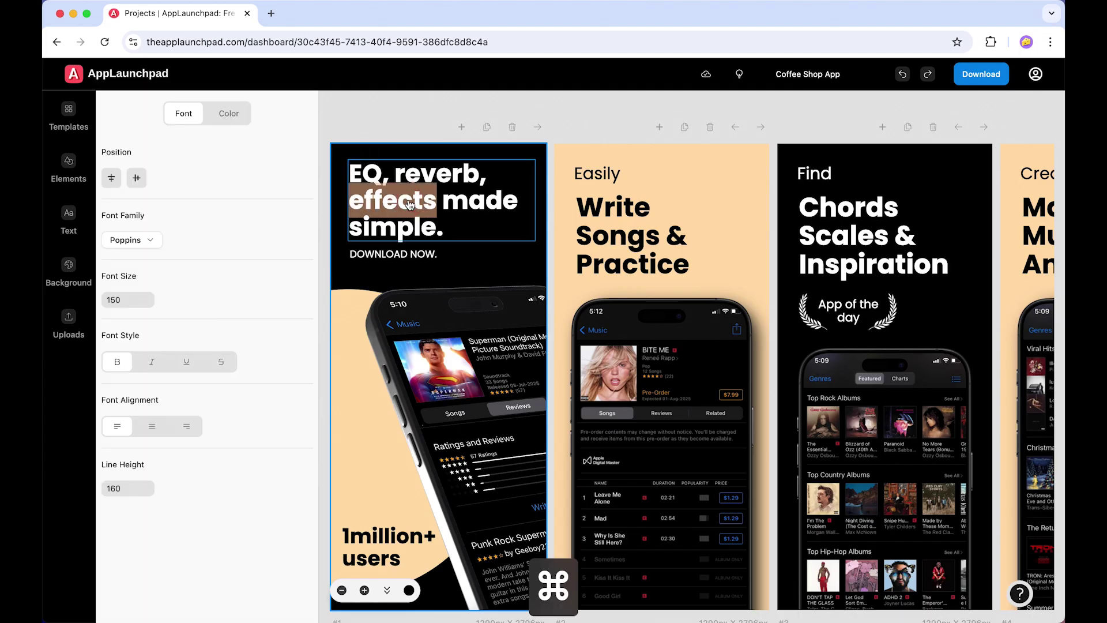
pyautogui.press('super+a')
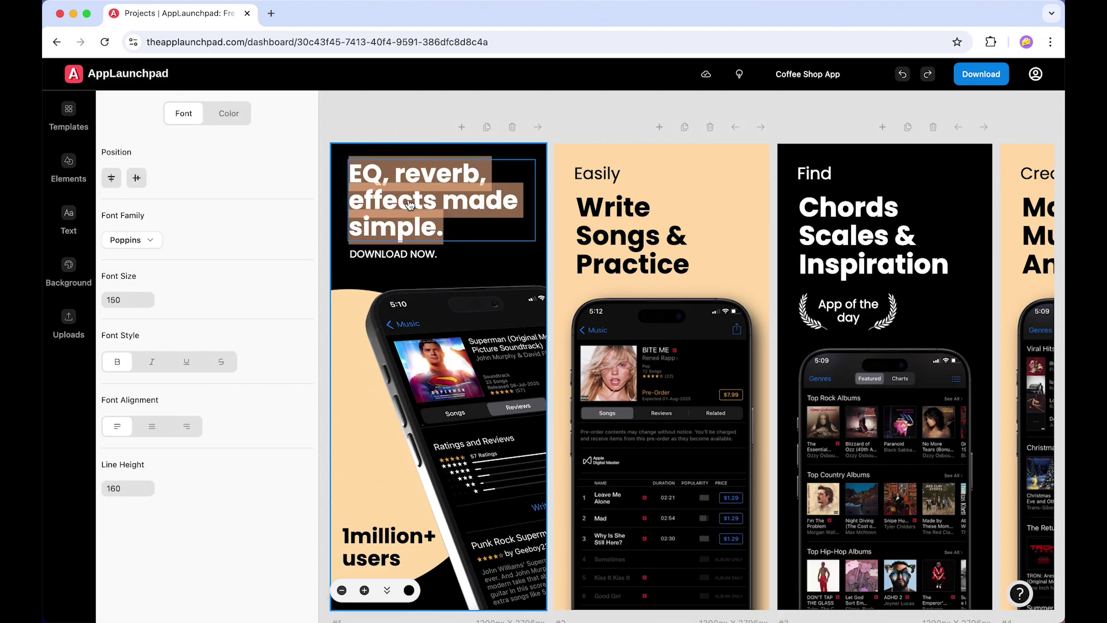
pyautogui.write('Wake')
pyautogui.press('Return')
pyautogui.write('Refere')
pyautogui.press('BackSpace')
pyautogui.press('BackSpace')
pyautogui.press('BackSpace')
pyautogui.write('res')
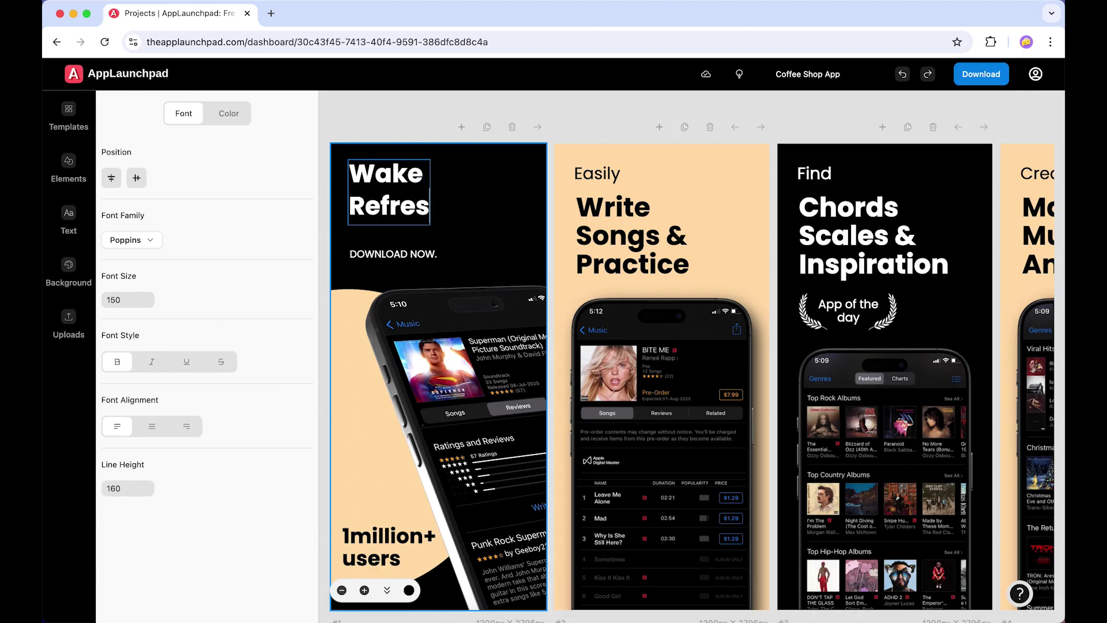
pyautogui.write('hed')
# - Replace the "DOWNLOAD NOW." subtitle on the first screenshot with "Savor every morning"
pyautogui.click(400, 254)
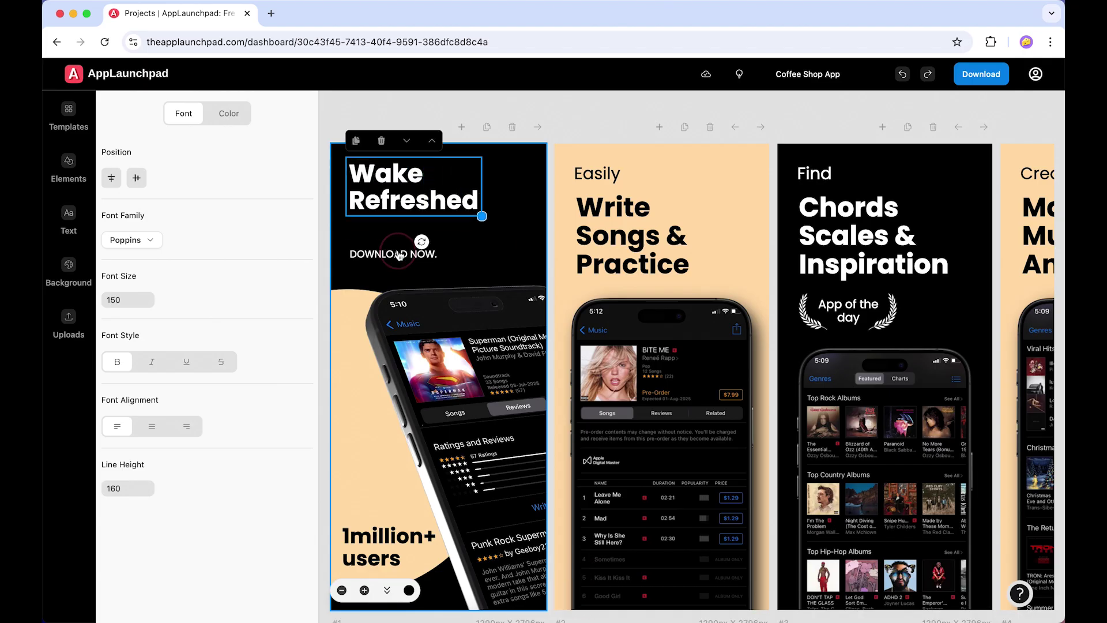
pyautogui.doubleClick(381, 254)
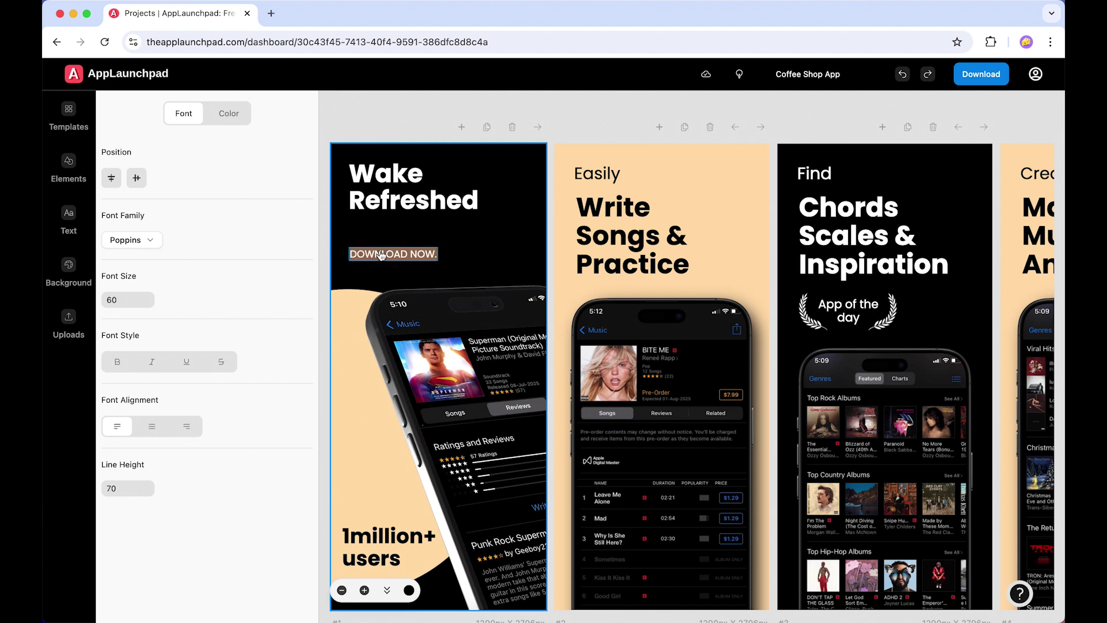
pyautogui.write('Savor')
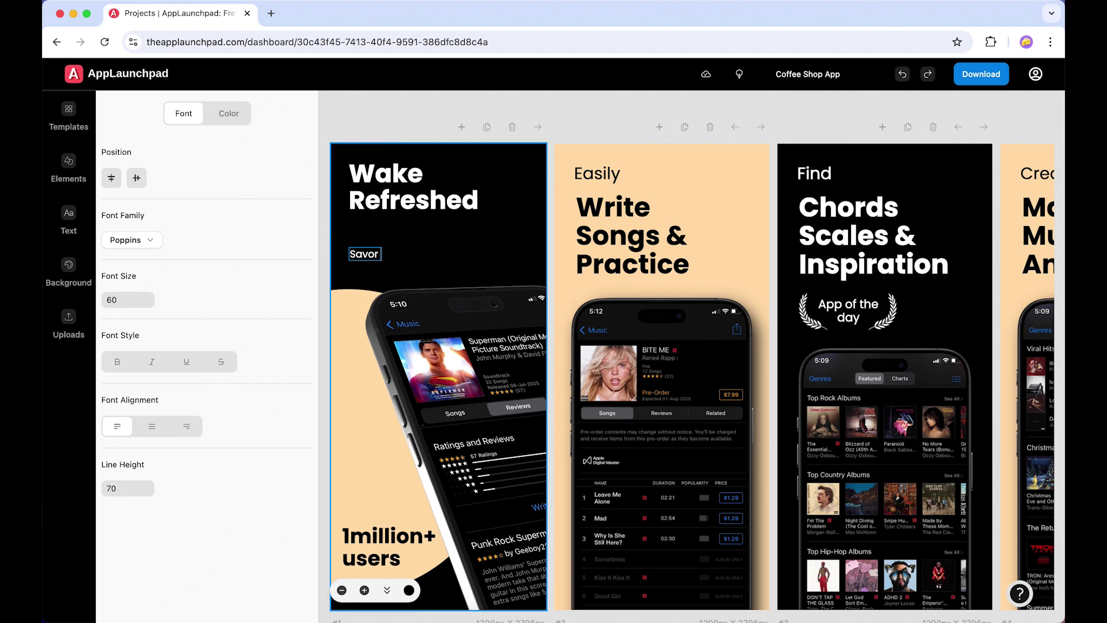
pyautogui.write(' every morning')
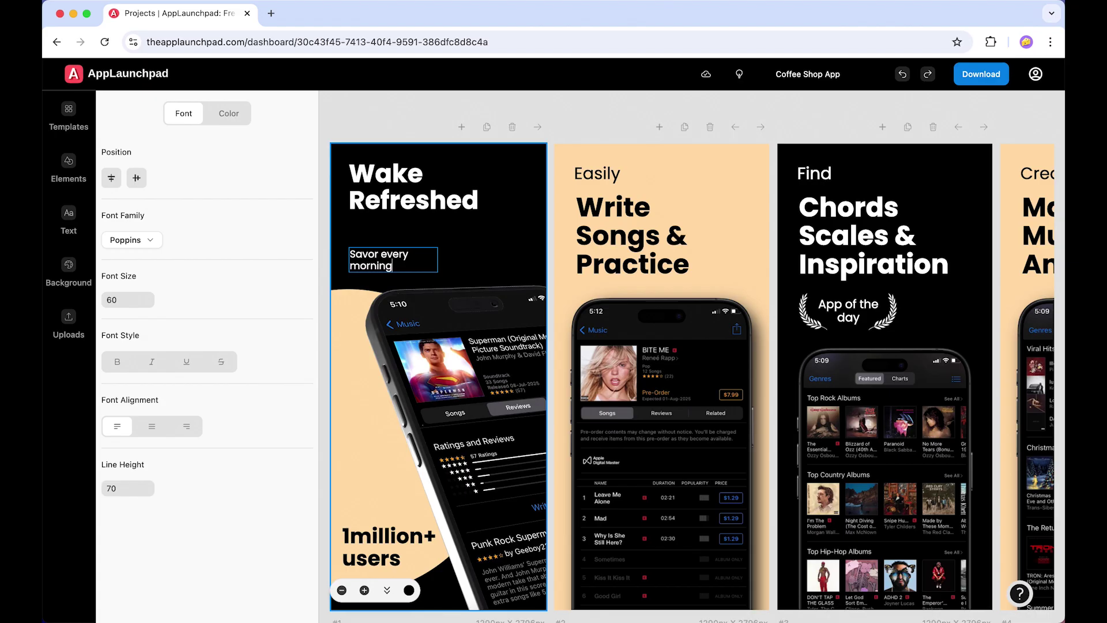
# - Widen the "Savor every morning" subtitle to fit on one line and move it up just beneath the headline
pyautogui.click(473, 237)
pyautogui.click(357, 252)
pyautogui.moveTo(440, 277); pyautogui.dragTo(479, 266)
pyautogui.click(496, 249)
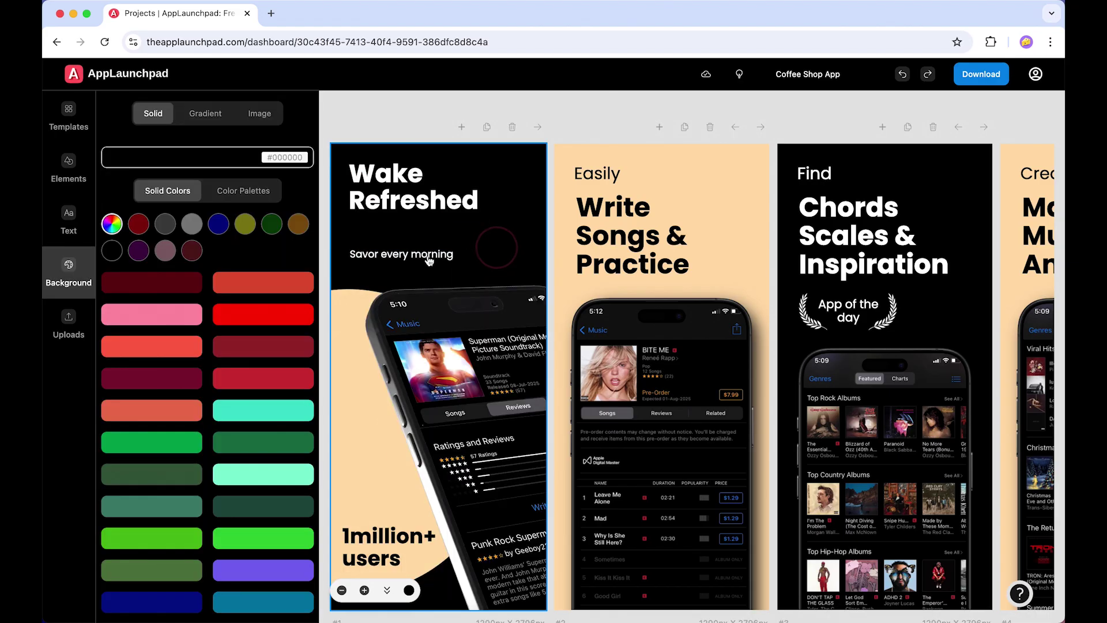
pyautogui.click(438, 255)
pyautogui.moveTo(401, 252); pyautogui.dragTo(399, 228)
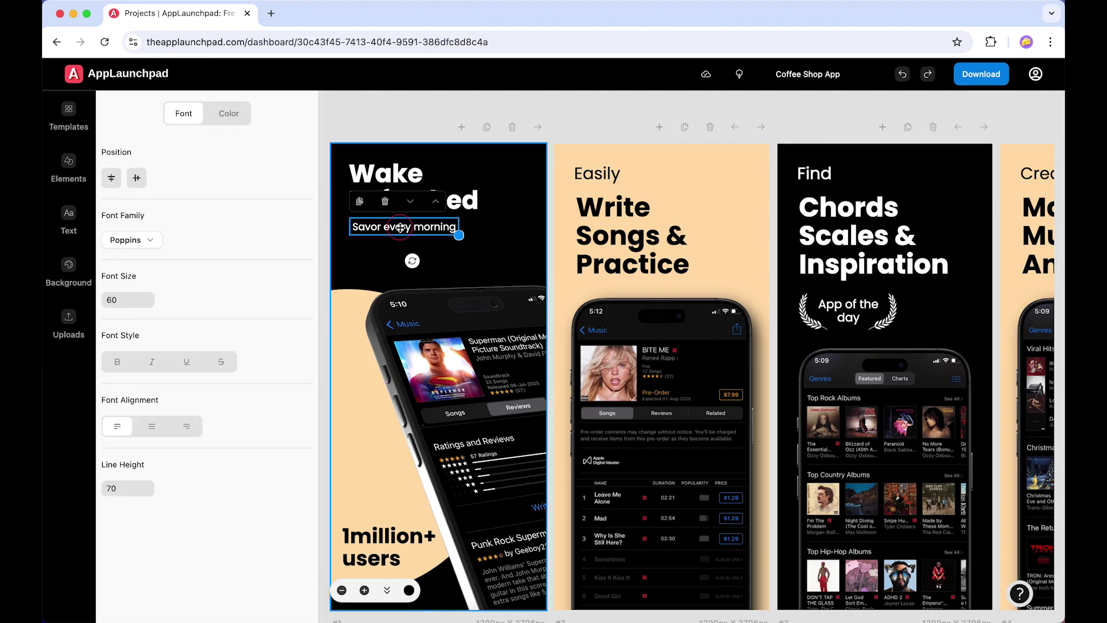
pyautogui.click(504, 250)
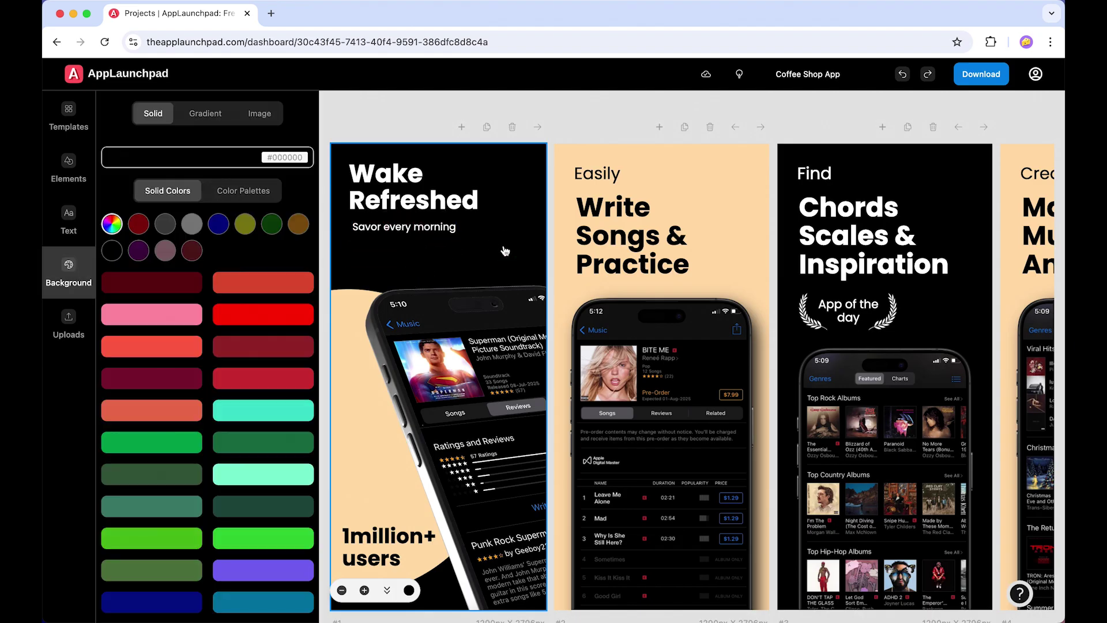
# - Fill the first screenshot's phone mockup with the uploaded splash screen reading "Start Your Day The Right Way! With Coffee!"
pyautogui.click(490, 434)
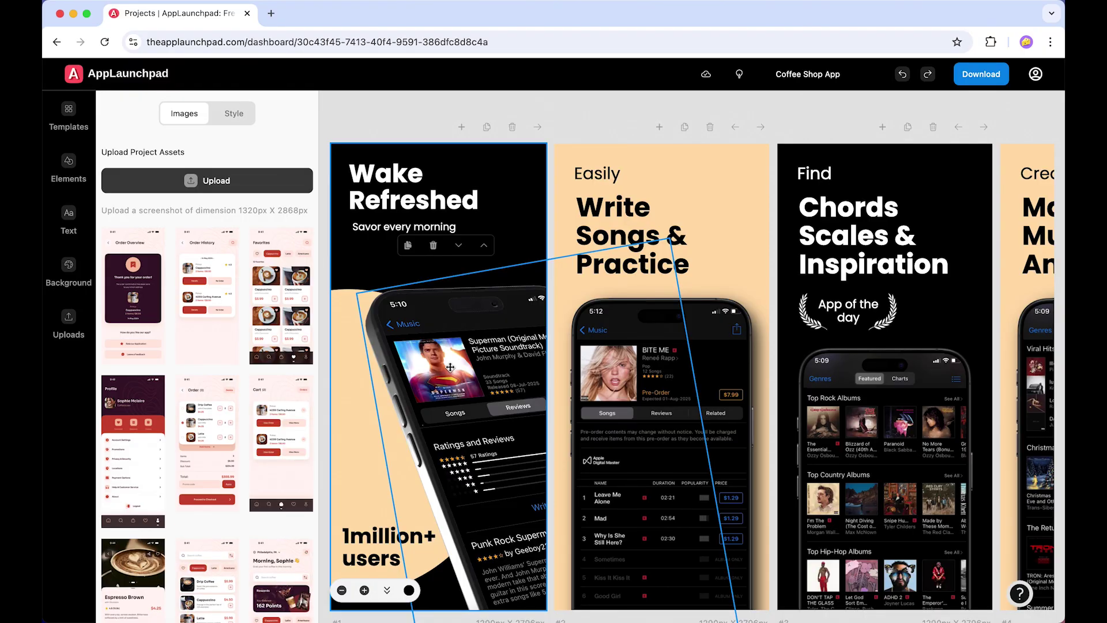
pyautogui.scroll(-5, 167, 450)
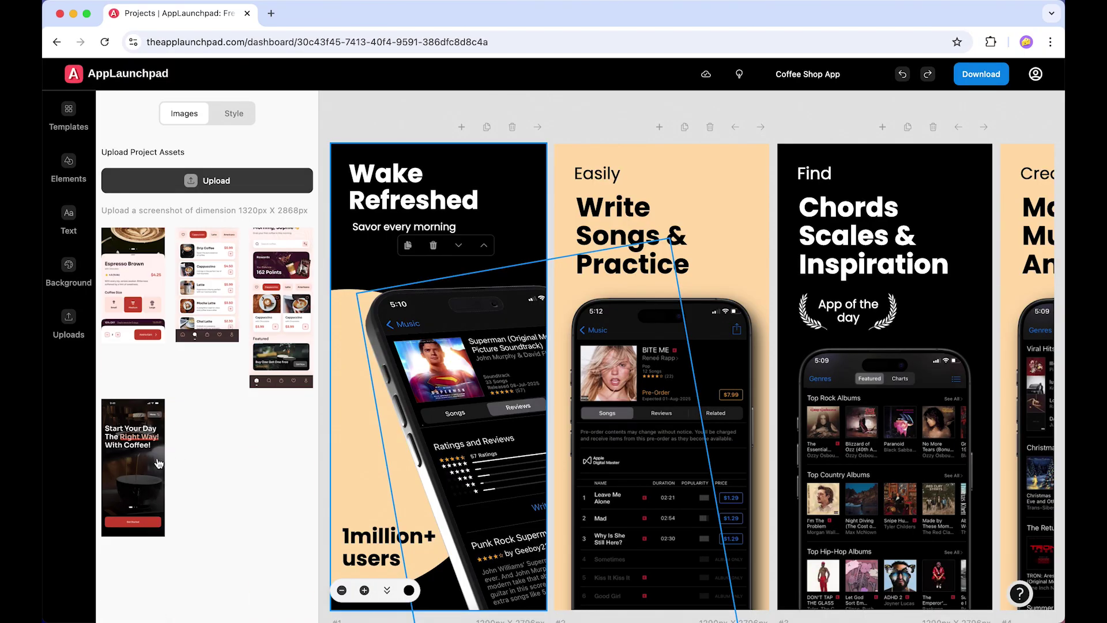
pyautogui.click(153, 467)
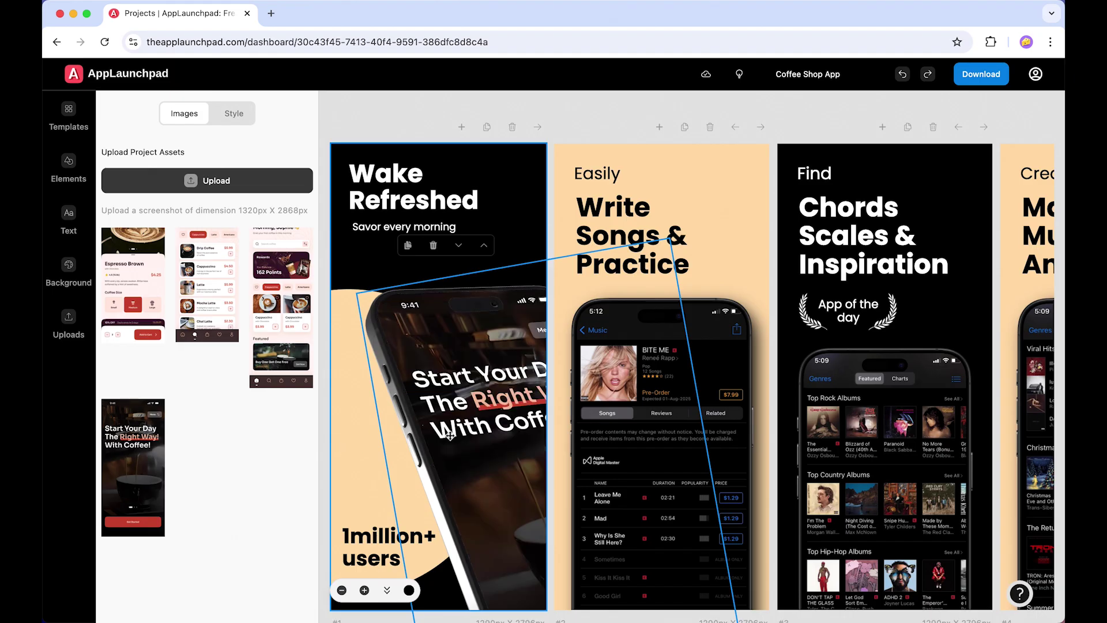
# - Delete the "1million+ users" text from the first screenshot and shift its phone mockup up and to the left
pyautogui.click(358, 556)
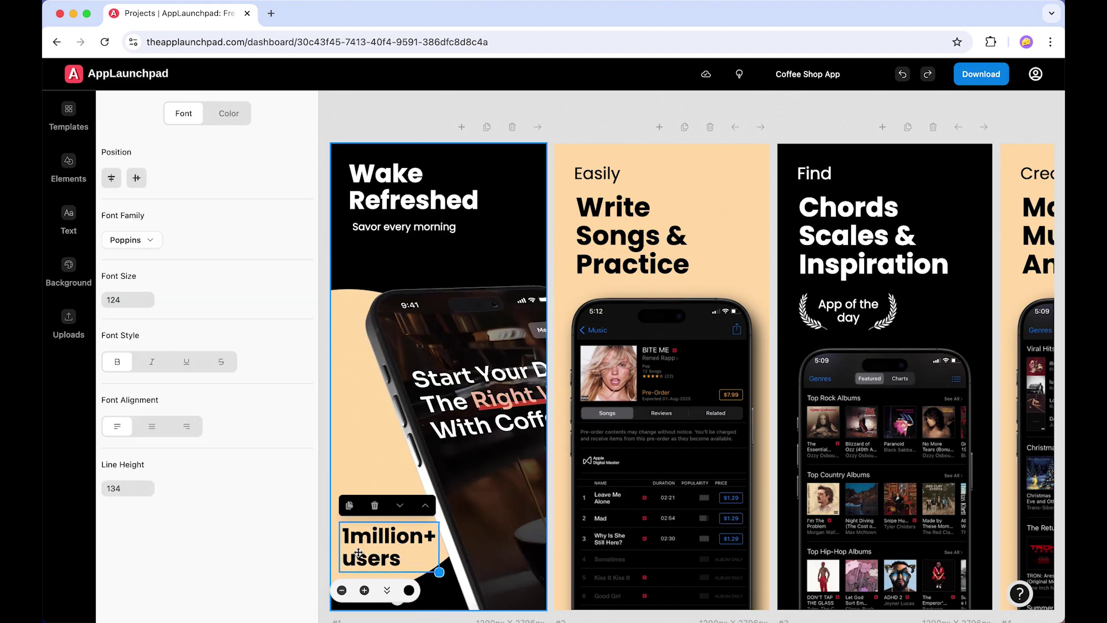
pyautogui.press('Delete')
pyautogui.click(482, 370)
pyautogui.moveTo(484, 512); pyautogui.dragTo(451, 478)
pyautogui.scroll(-3, 403, 548)
pyautogui.scroll(3, 403, 548)
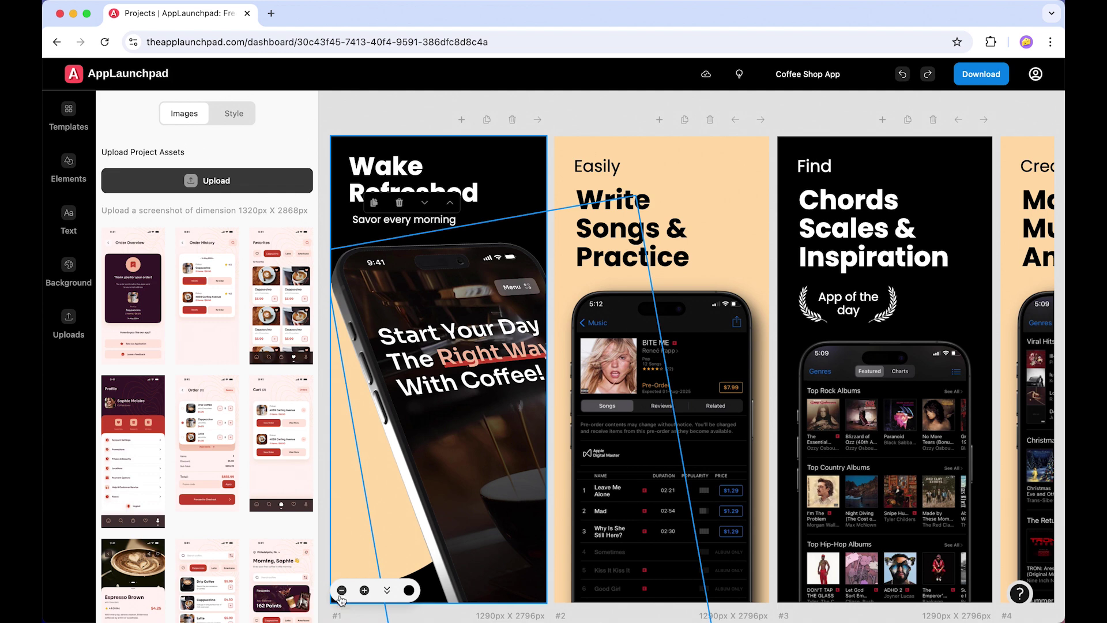
# - Replace the "Write Songs & Practice" headline on the second screenshot with "Perfect Balance"
pyautogui.click(341, 590)
pyautogui.click(342, 590)
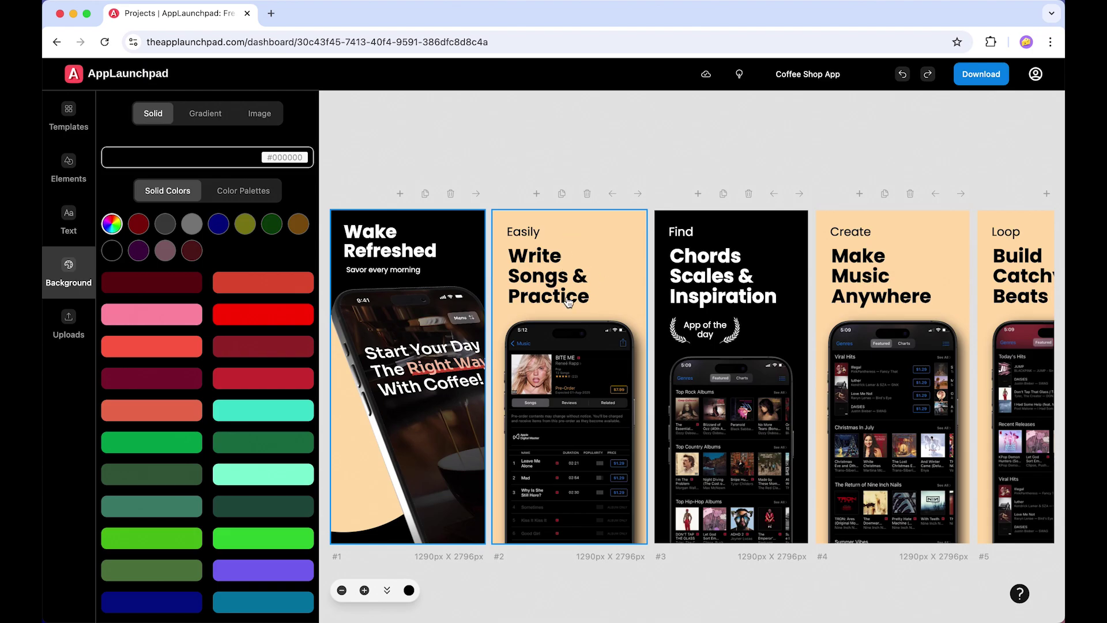
pyautogui.click(534, 268)
pyautogui.click(575, 277)
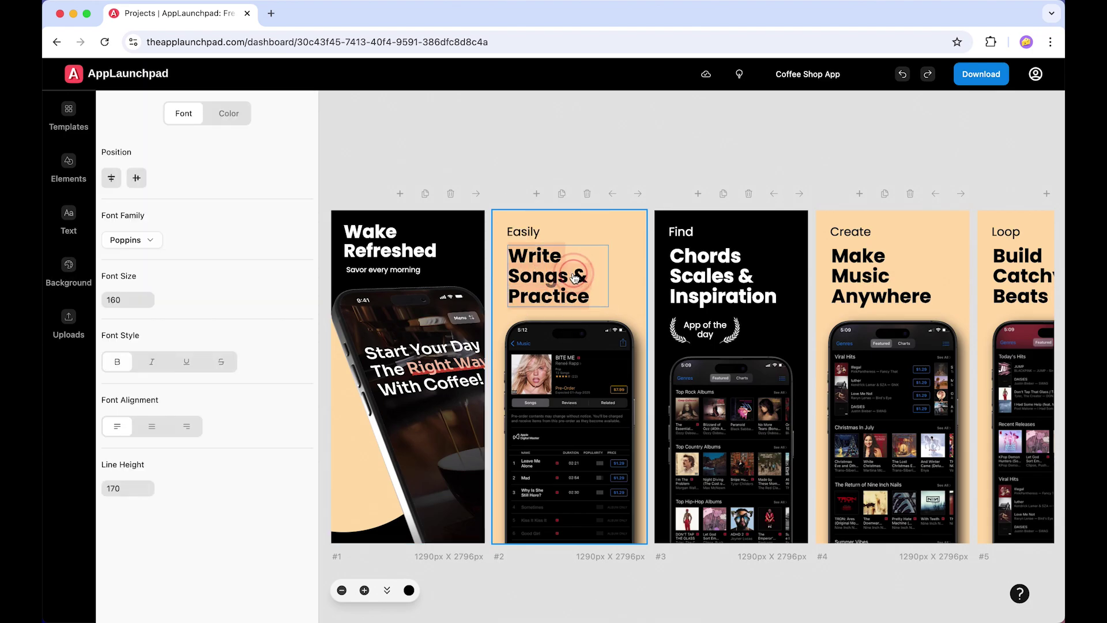
pyautogui.write('P')
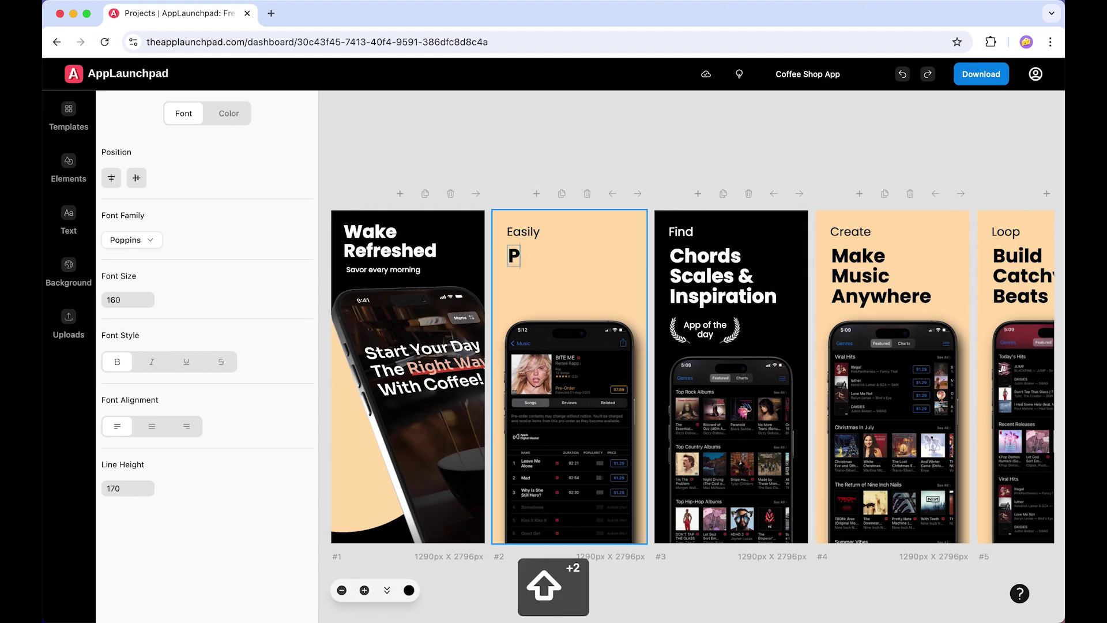
pyautogui.write('erfect Balance')
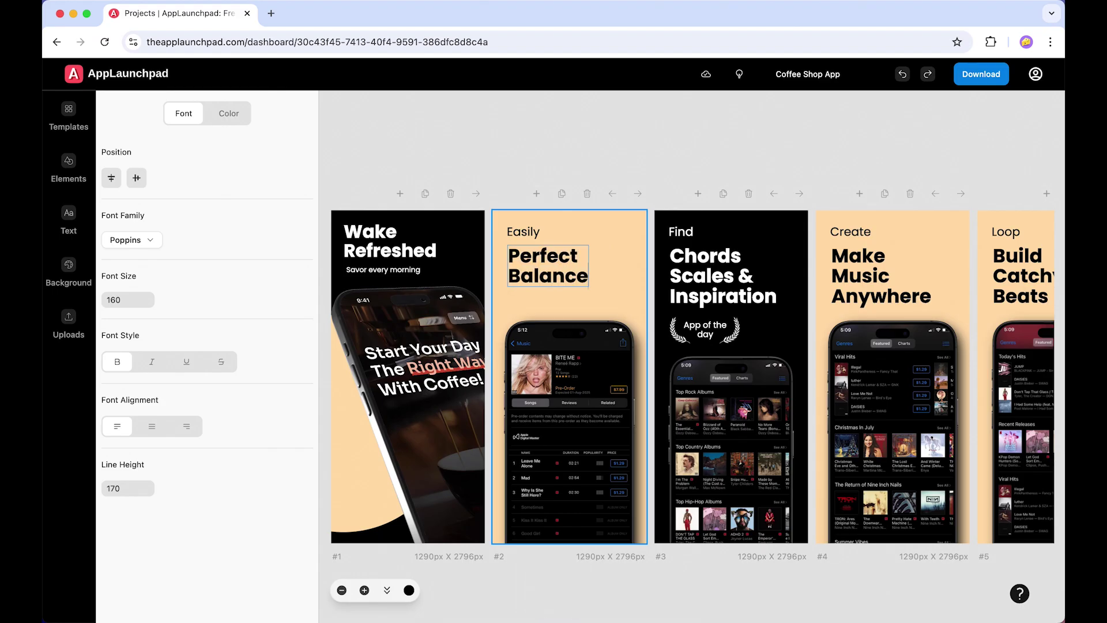
pyautogui.click(622, 253)
# - Delete the "Easily" text from the second screenshot
pyautogui.click(518, 229)
pyautogui.moveTo(518, 229); pyautogui.dragTo(584, 229)
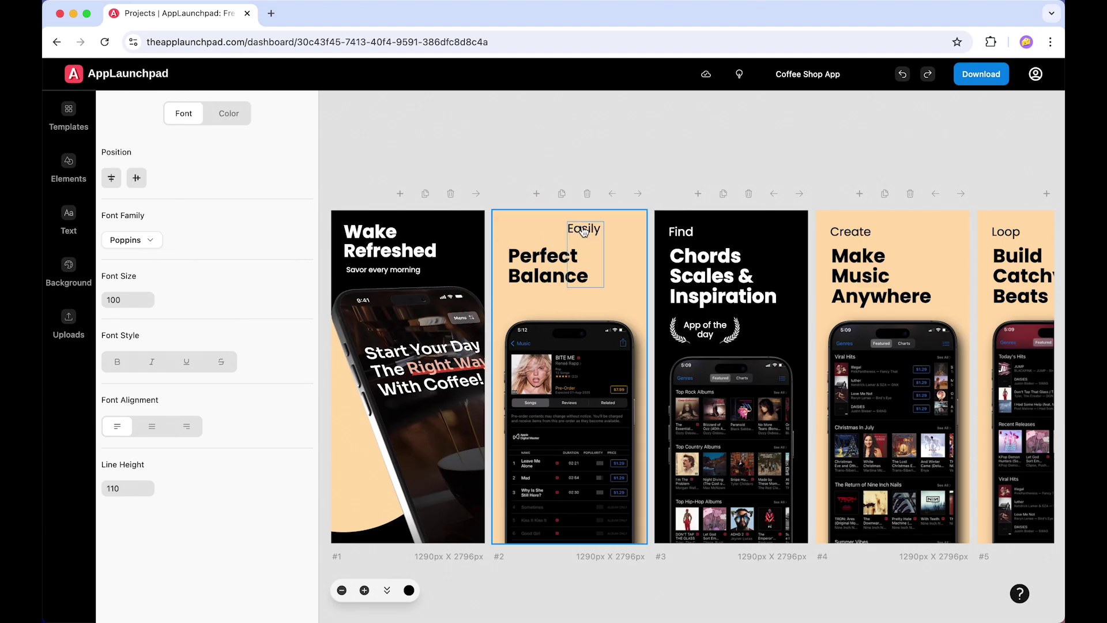
pyautogui.press('Delete')
# - Add a new text element to the second screenshot and place it above the "Perfect Balance" headline
pyautogui.click(70, 217)
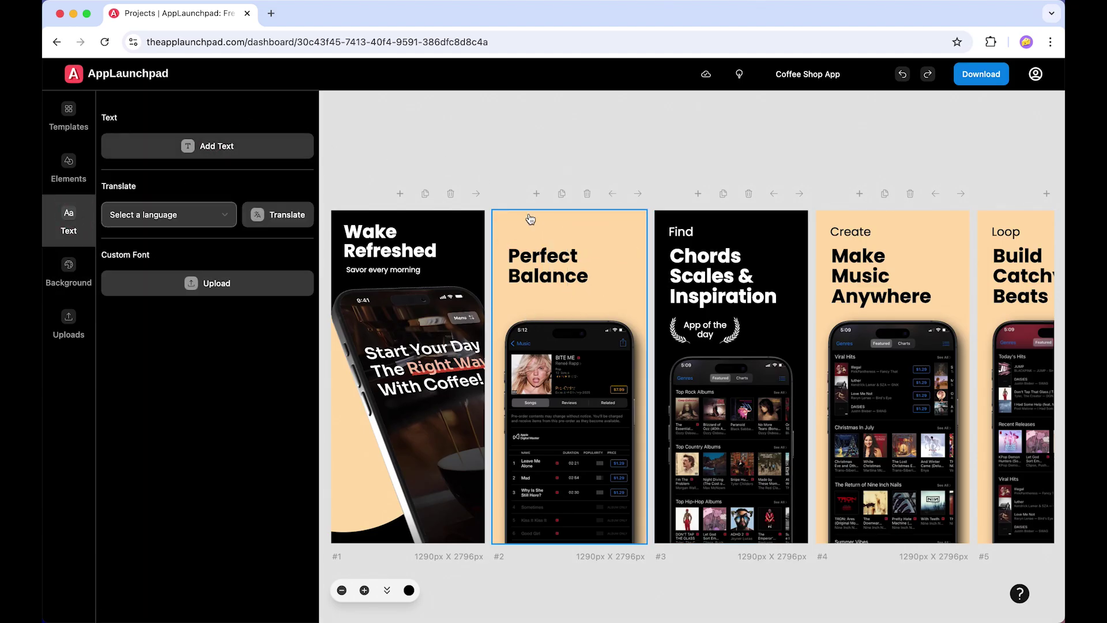
pyautogui.click(568, 376)
pyautogui.moveTo(568, 378); pyautogui.dragTo(526, 233)
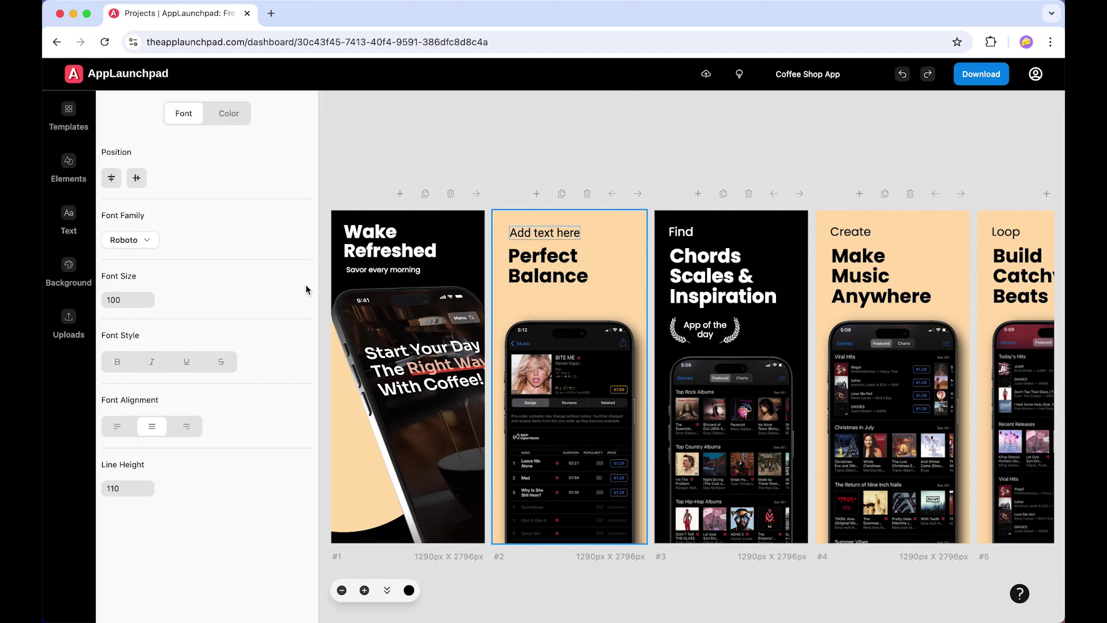
# - Set the new text's font to Poppins and widen its box so the text fits on one line
pyautogui.click(149, 243)
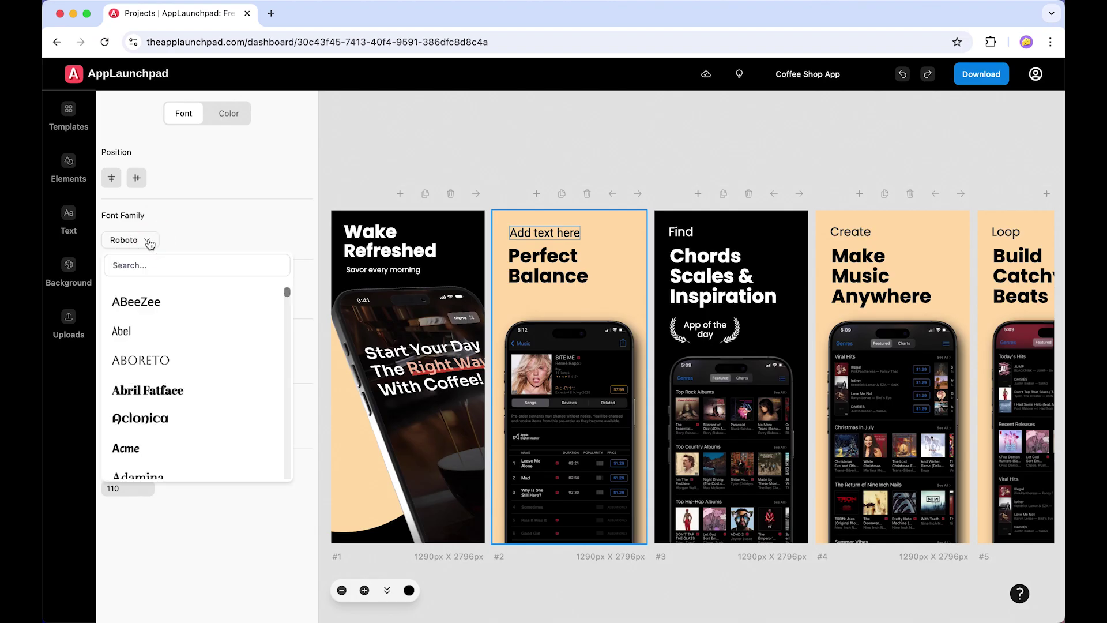
pyautogui.click(149, 266)
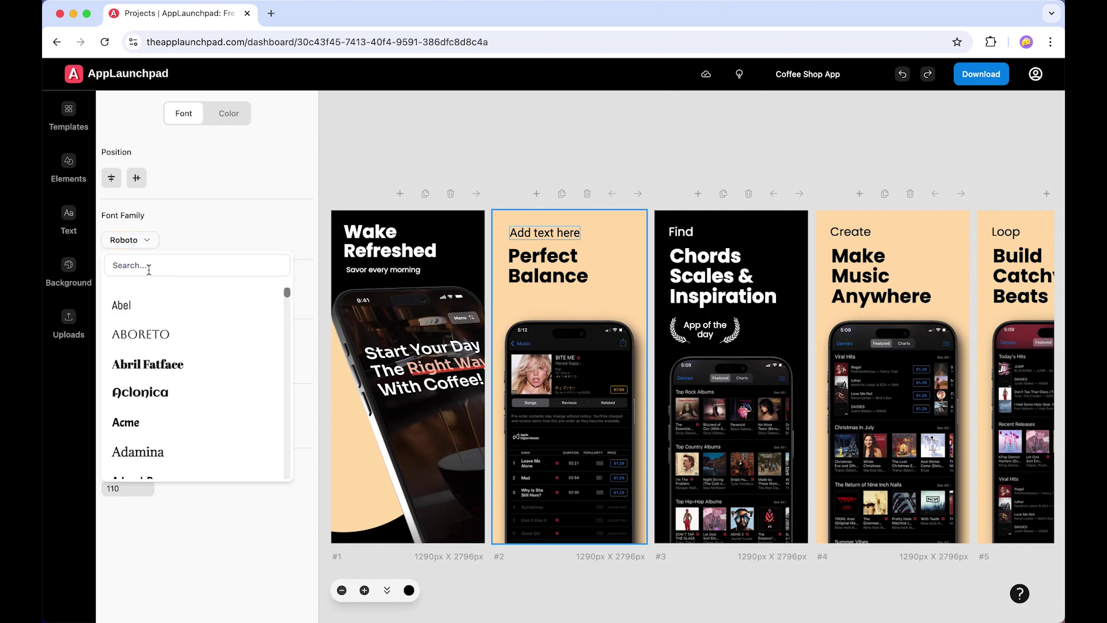
pyautogui.write('pop')
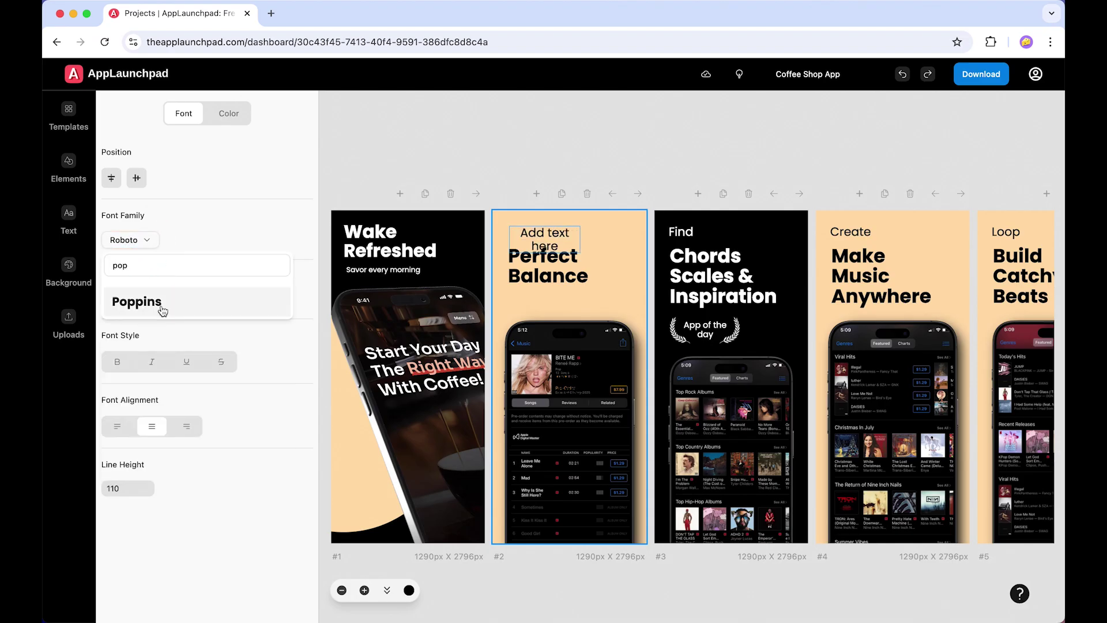
pyautogui.click(161, 303)
pyautogui.click(610, 230)
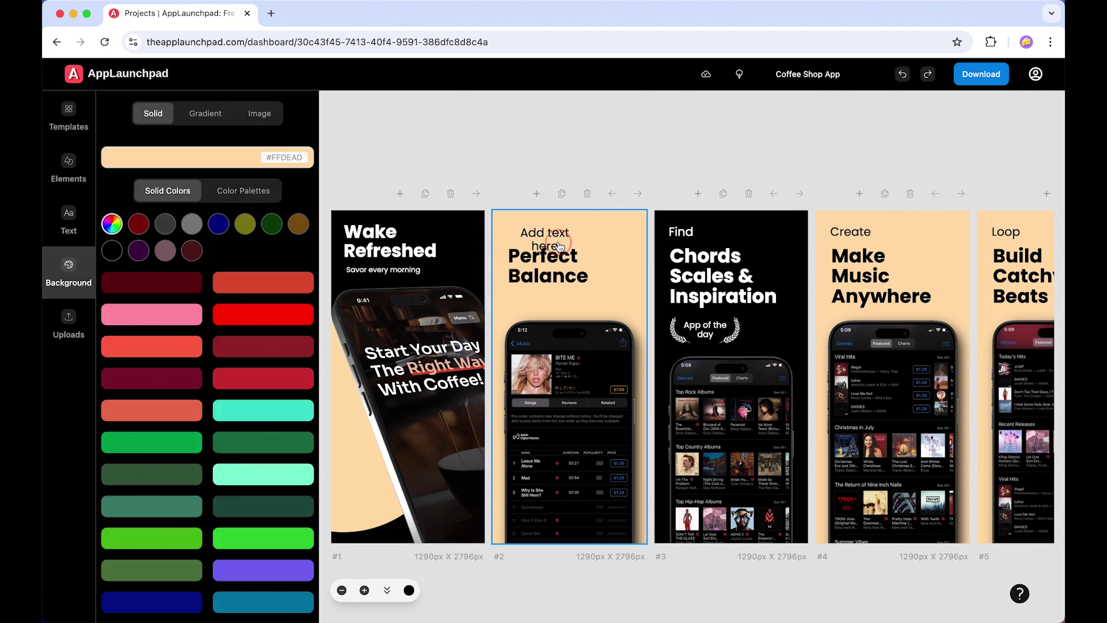
pyautogui.click(562, 240)
pyautogui.click(583, 265)
# - Replace the placeholder text above "Perfect Balance" on the second screenshot with "Enjoy the moment with with coffe"
pyautogui.click(570, 229)
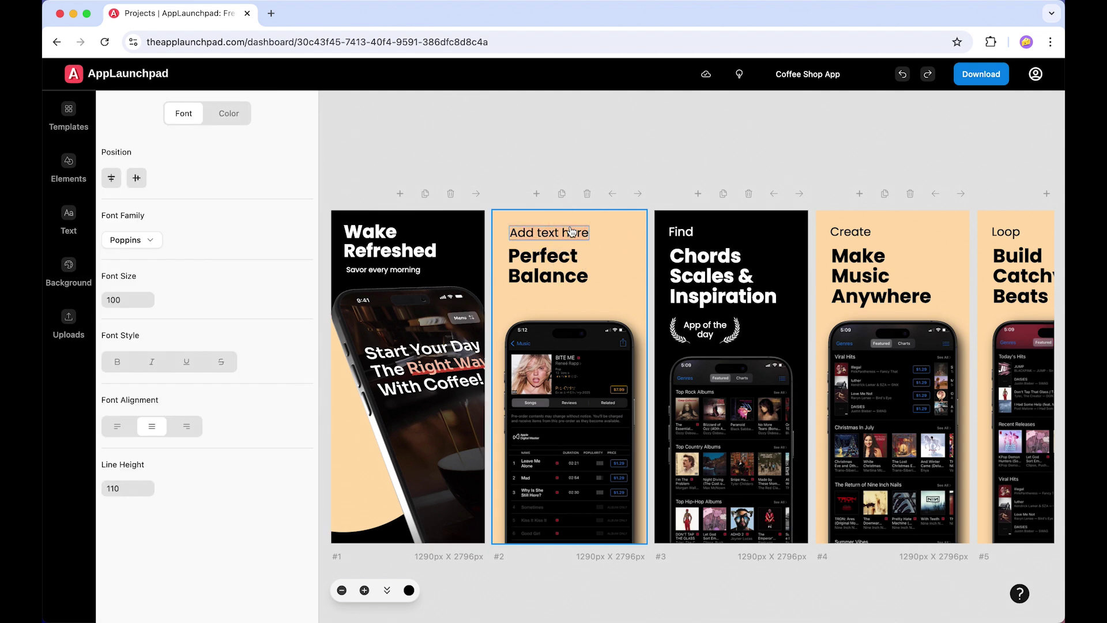
pyautogui.write('Enjoy the m')
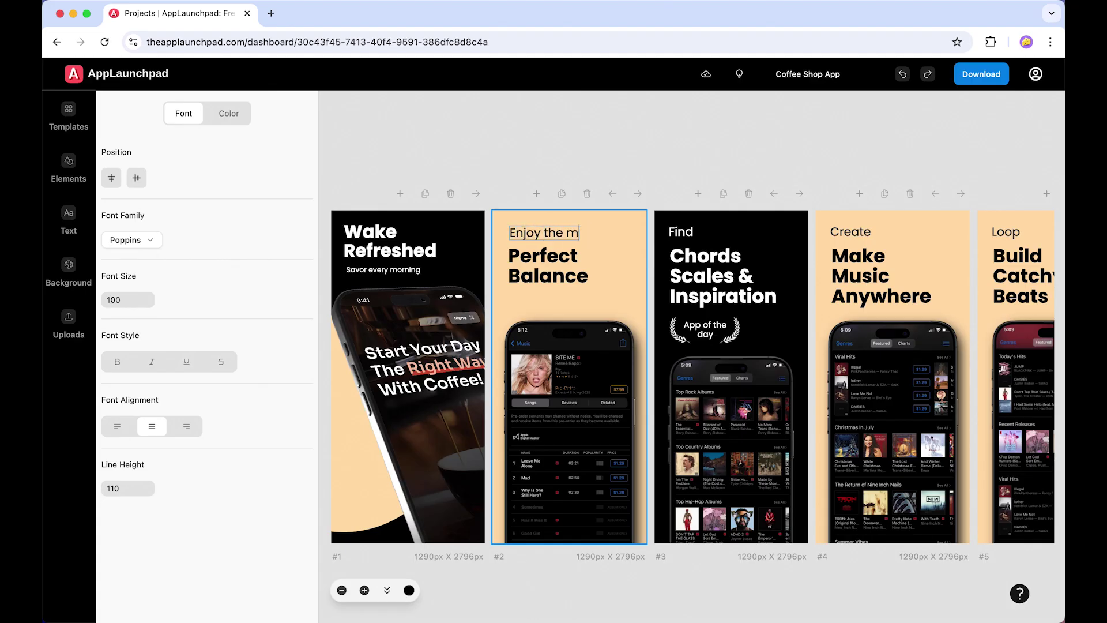
pyautogui.write('oment with y')
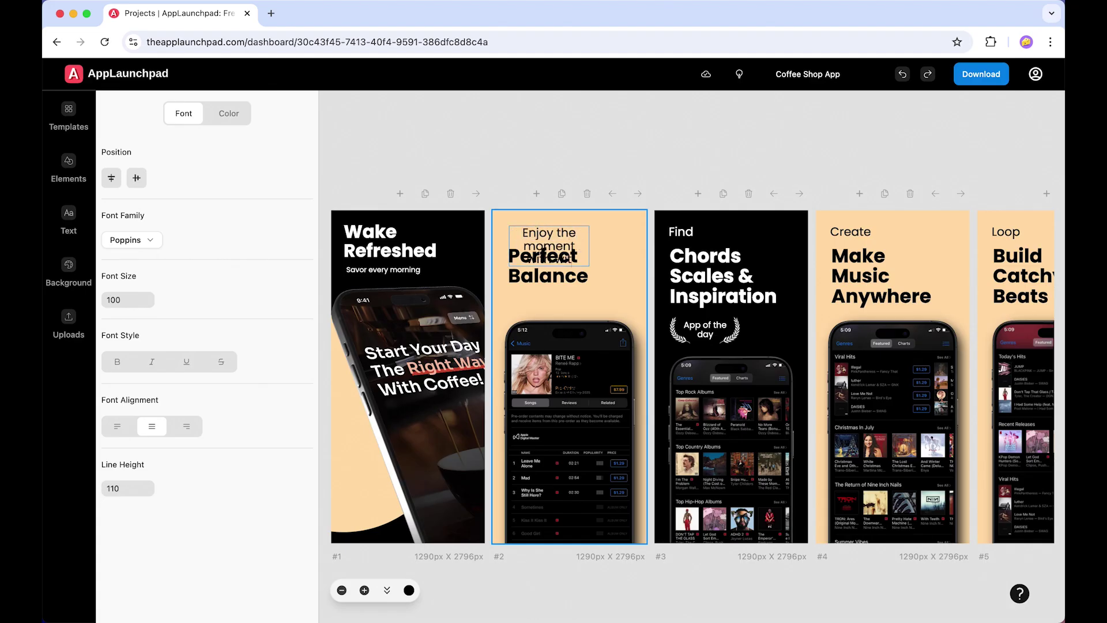
pyautogui.write('our coffe')
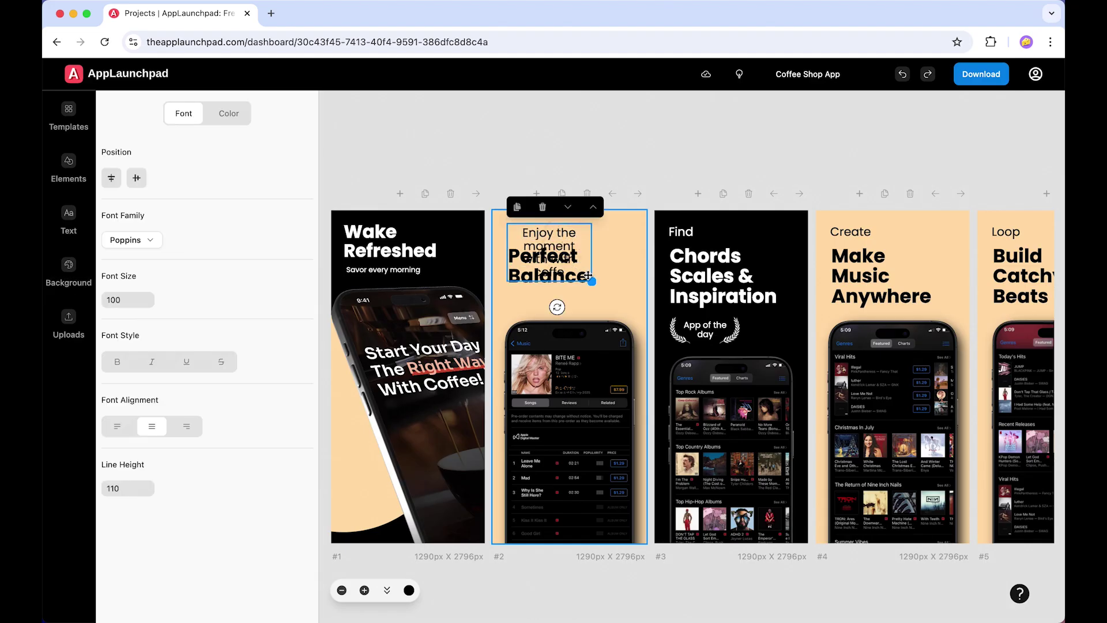
# - Widen the "Enjoy the moment" text box to two lines, left-align it and move it up off the "Perfect Balance" headline
pyautogui.moveTo(590, 279); pyautogui.dragTo(645, 244)
pyautogui.click(562, 236)
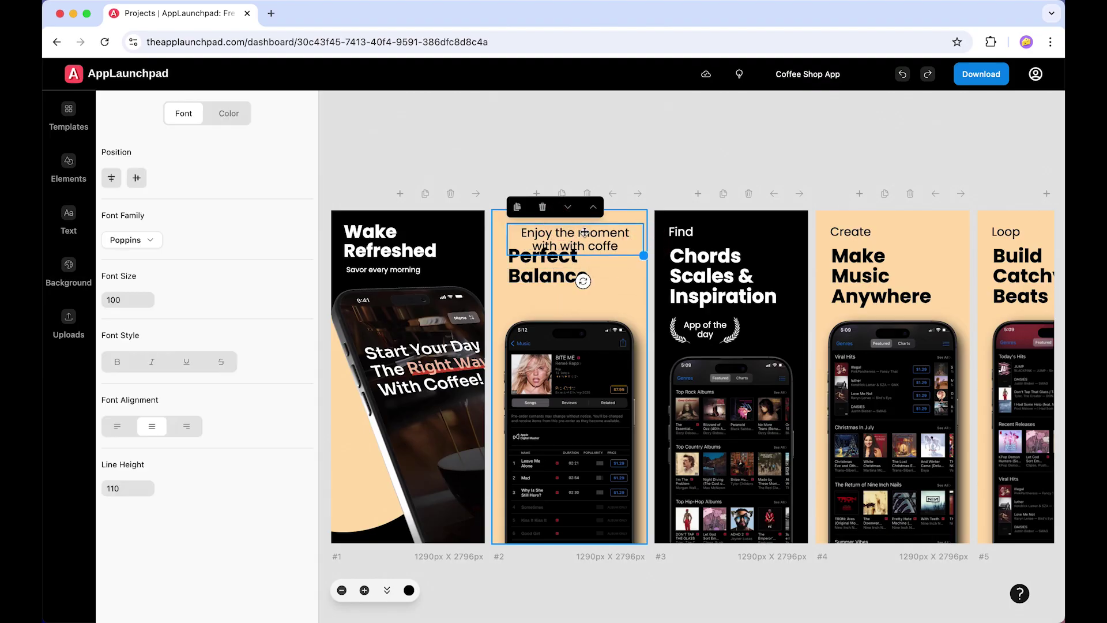
pyautogui.click(118, 426)
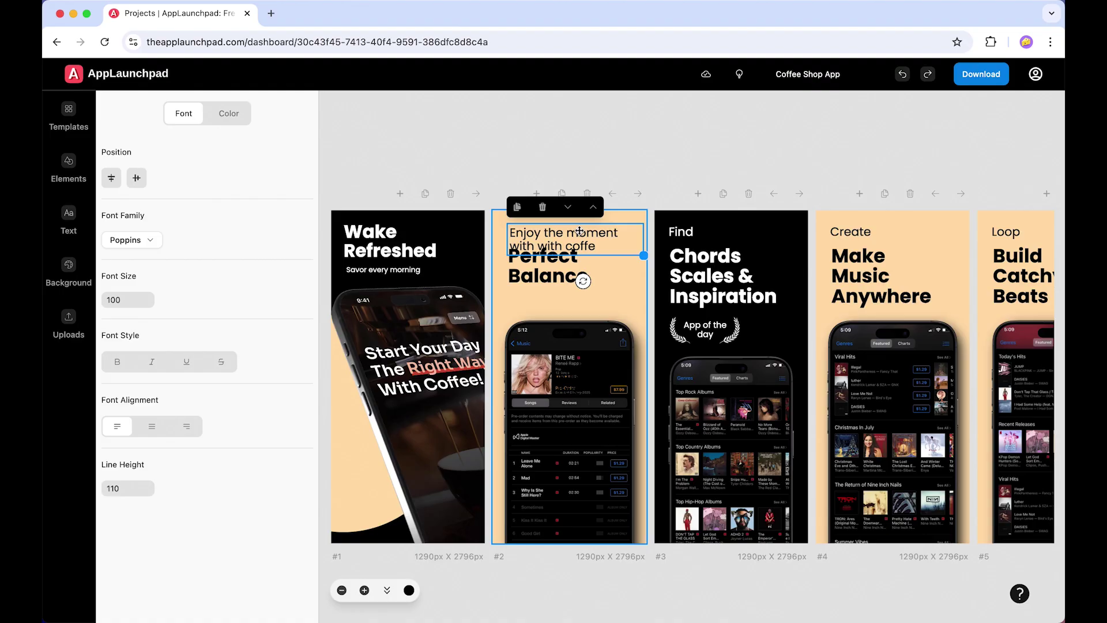
pyautogui.moveTo(575, 235); pyautogui.dragTo(575, 227)
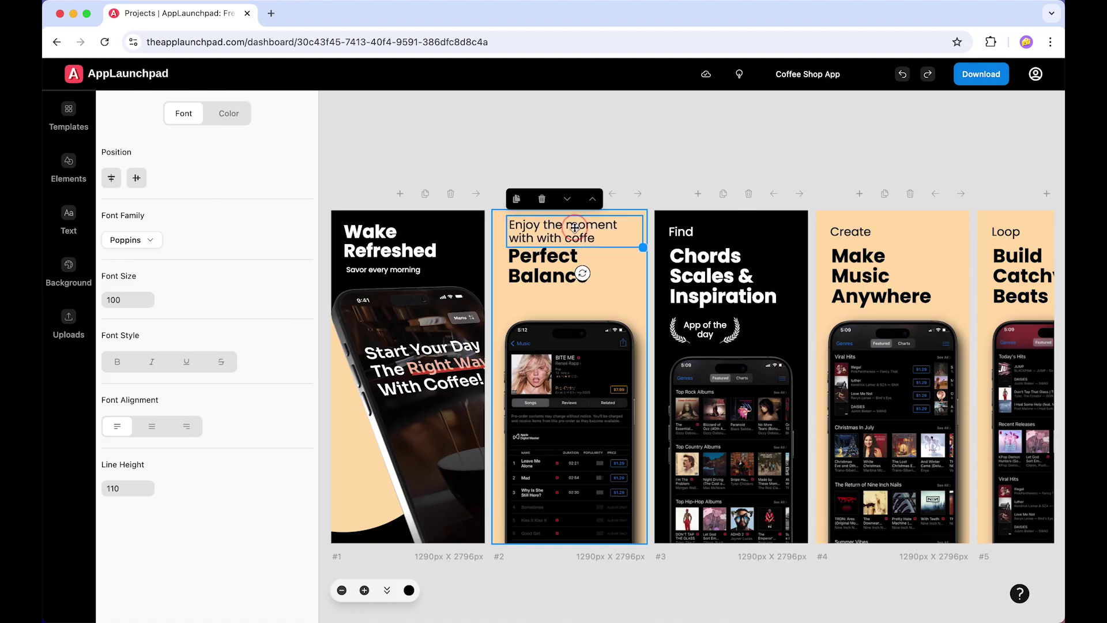
# - Set the font size of the "Enjoy the moment" text to 70
pyautogui.click(138, 300)
pyautogui.hotkey('shift', 'Down')
pyautogui.hotkey('shift', 'Down')
pyautogui.hotkey('shift', 'Down')
pyautogui.hotkey('shift', 'Down')
pyautogui.hotkey('shift', 'Down')
pyautogui.hotkey('shift', 'Down')
pyautogui.hotkey('shift', 'Down')
pyautogui.hotkey('shift', 'Down')
pyautogui.hotkey('shift', 'Down')
pyautogui.hotkey('shift', 'Down')
pyautogui.hotkey('shift', 'Down')
pyautogui.hotkey('shift', 'Down')
pyautogui.hotkey('shift', 'Down')
pyautogui.hotkey('shift', 'Down')
pyautogui.hotkey('shift', 'Down')
pyautogui.hotkey('shift', 'Down')
pyautogui.hotkey('shift', 'Down')
pyautogui.hotkey('shift', 'Down')
pyautogui.hotkey('shift', 'Down')
pyautogui.hotkey('shift', 'Down')
pyautogui.hotkey('shift', 'Down')
pyautogui.hotkey('shift', 'Down')
pyautogui.hotkey('shift', 'Down')
pyautogui.click(605, 228)
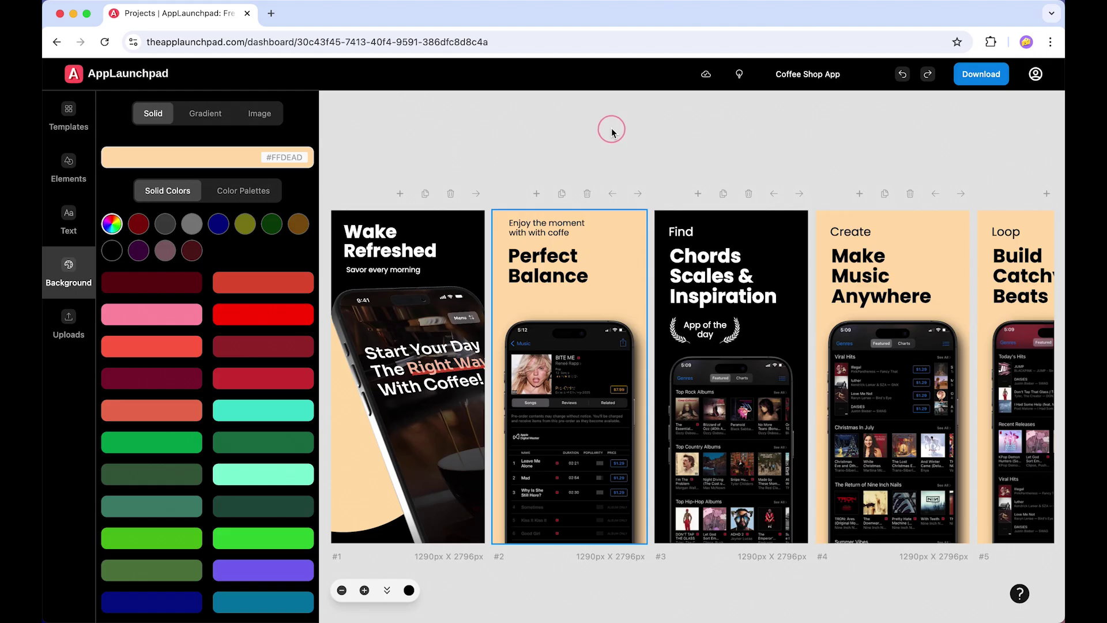
# - Shift the phone mockup on the second screenshot slightly upward
pyautogui.click(581, 373)
pyautogui.moveTo(581, 372); pyautogui.dragTo(583, 489)
pyautogui.click(577, 369)
pyautogui.click(554, 386)
pyautogui.press('Delete')
pyautogui.moveTo(573, 494); pyautogui.dragTo(563, 365)
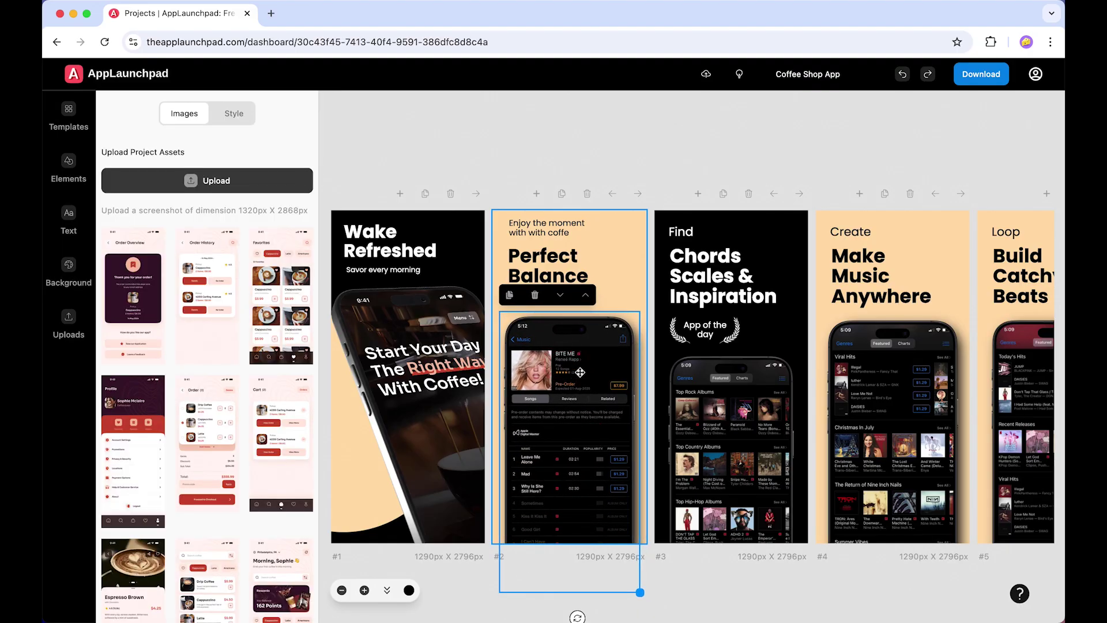
# - Replace the image in the second screenshot's phone mockup with the uploaded Favorites screen
pyautogui.moveTo(151, 393)
pyautogui.scroll(-3, 151, 393)
pyautogui.scroll(2, 173, 381)
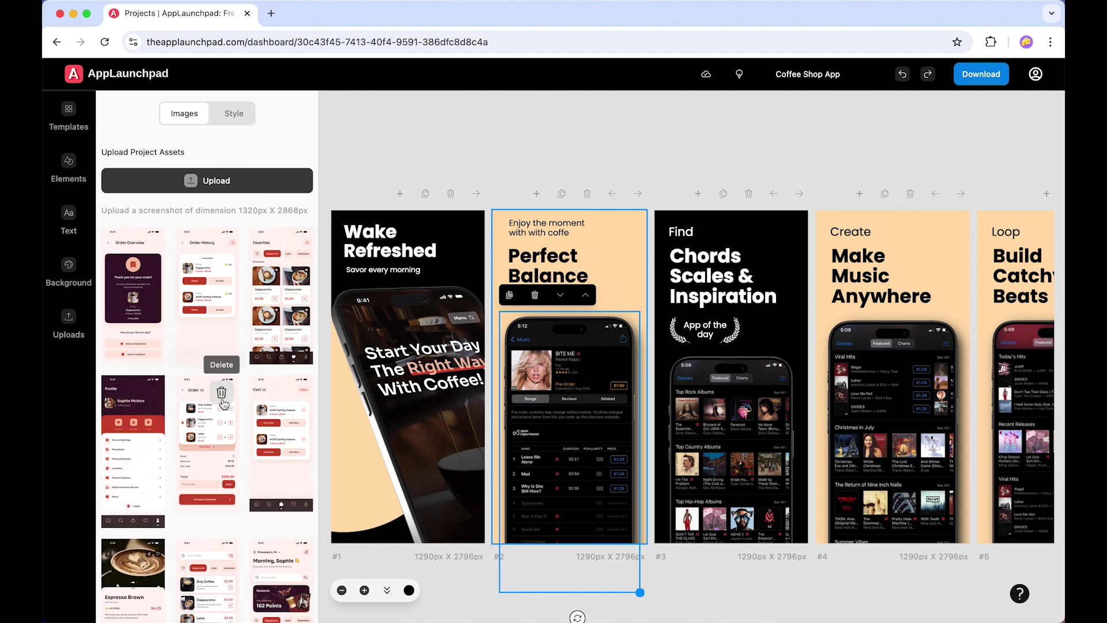
pyautogui.click(266, 283)
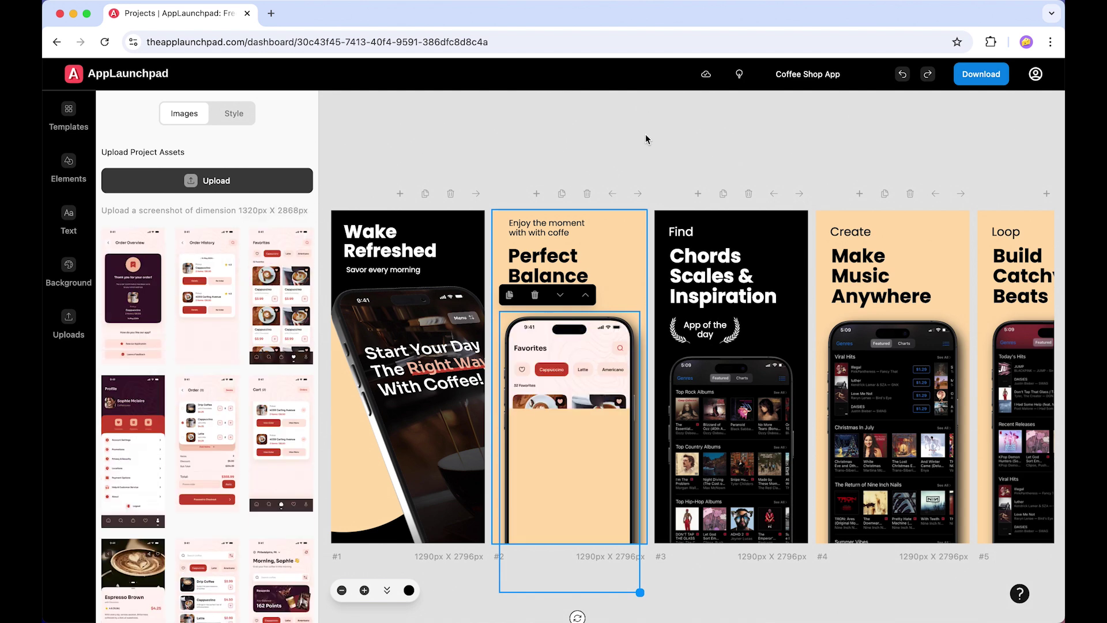
pyautogui.click(645, 135)
# - Move the "Enjoy the moment" text slightly down, closer to the "Perfect Balance" headline
pyautogui.click(542, 231)
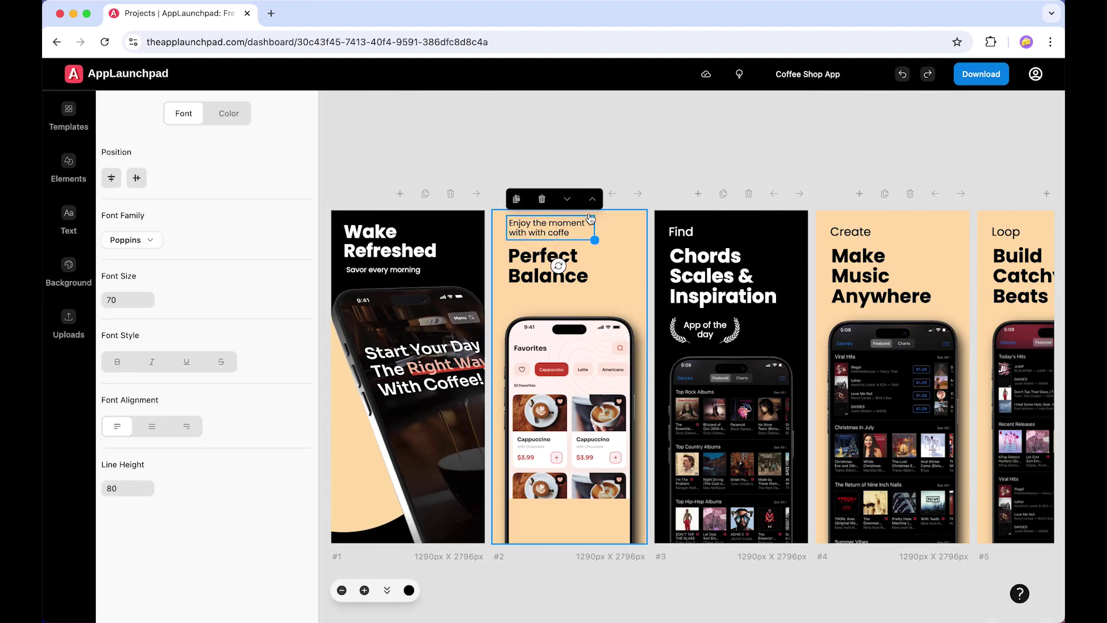
pyautogui.moveTo(561, 226); pyautogui.dragTo(561, 231)
pyautogui.click(663, 104)
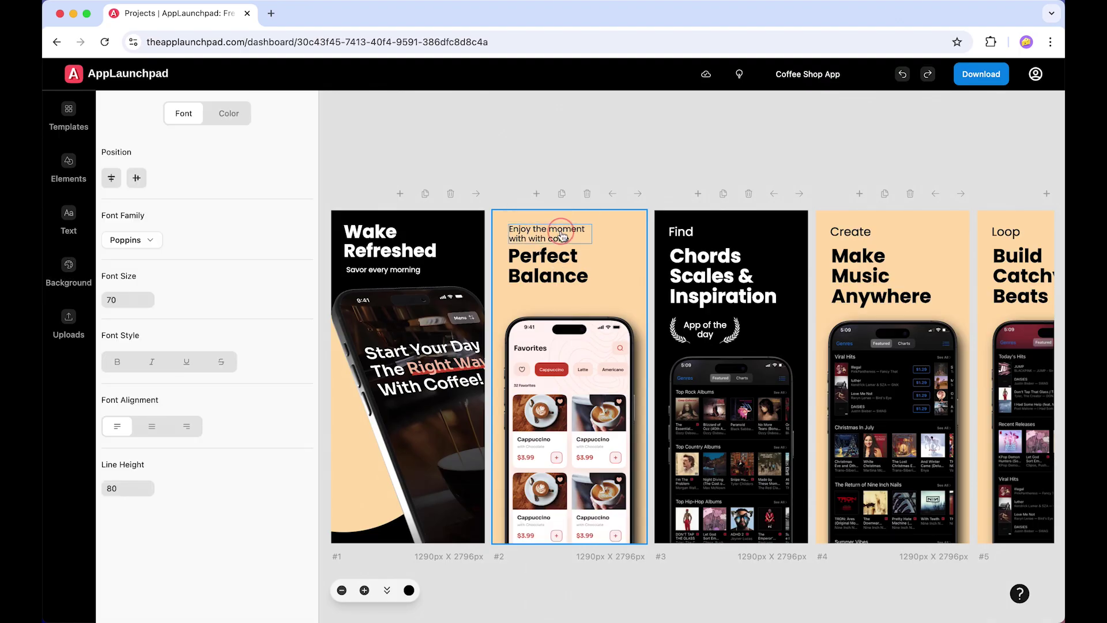
# - Raise the phone mockup on the second screenshot closer to the "Perfect Balance" headline
pyautogui.click(601, 395)
pyautogui.moveTo(559, 421); pyautogui.dragTo(558, 400)
pyautogui.click(704, 242)
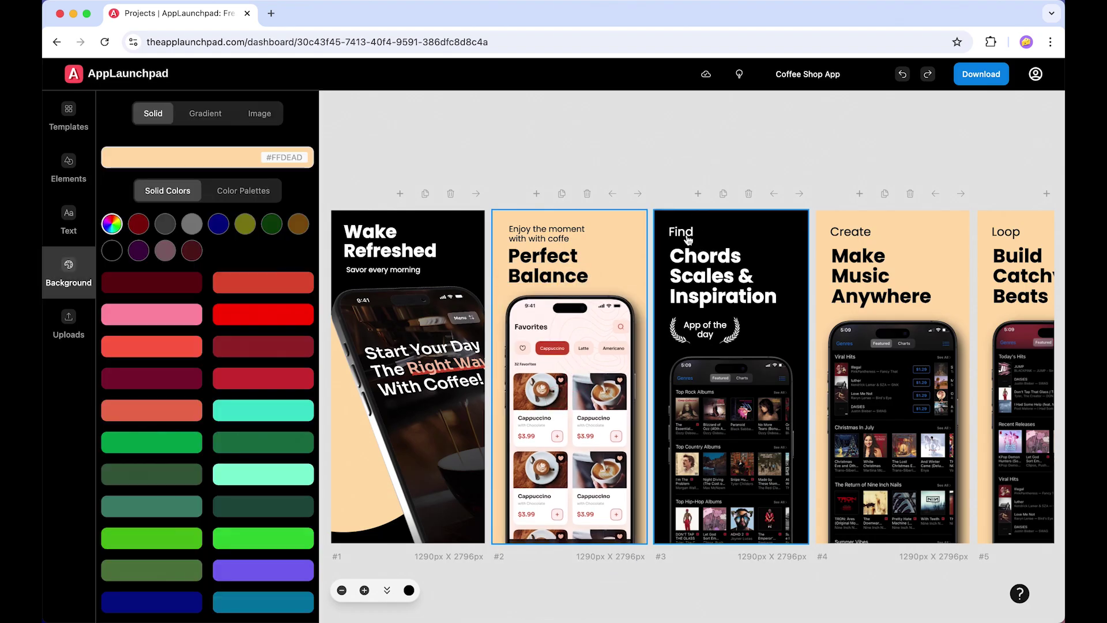
# - Replace the "Chords Scales & Inspiration" headline on the third screenshot with "Brew with Intention", breaking the line before "Intention"
pyautogui.click(692, 264)
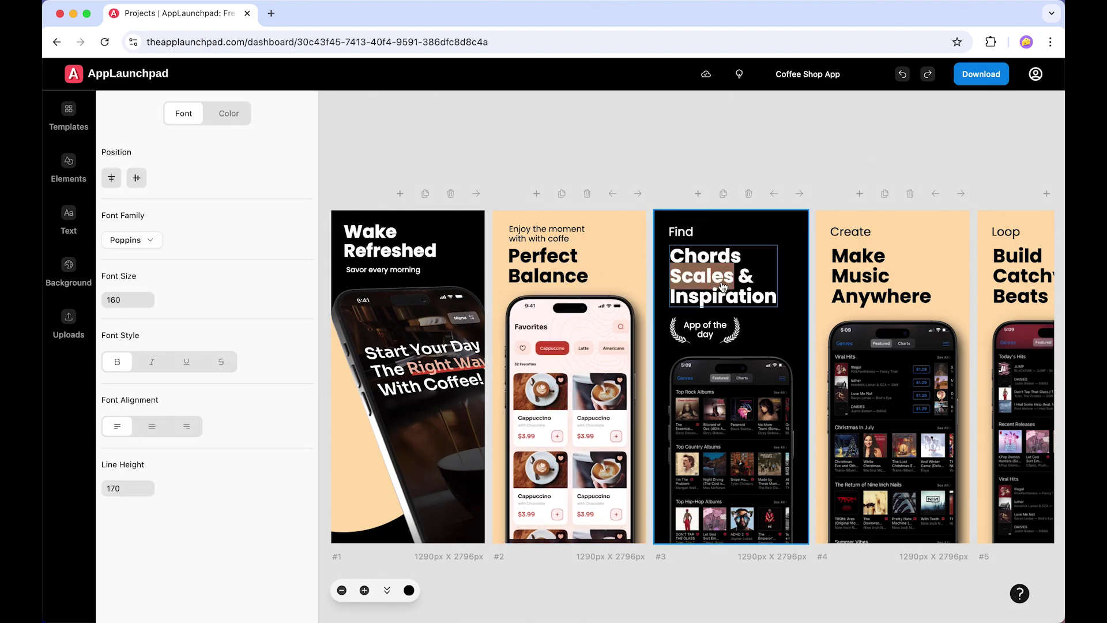
pyautogui.press('super+a')
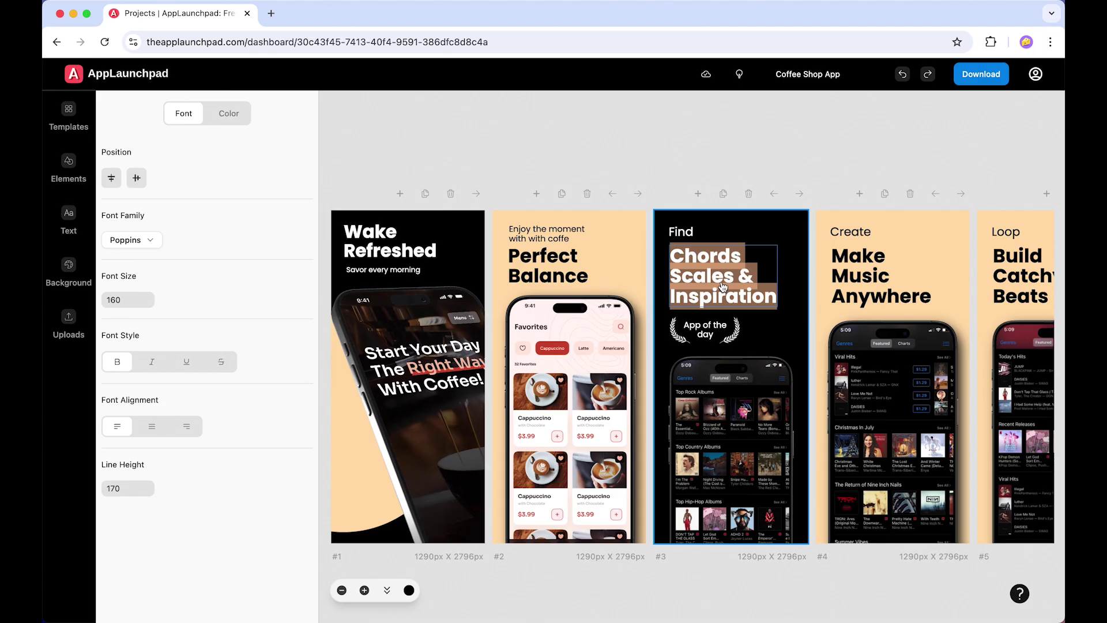
pyautogui.write('Brea')
pyautogui.press('BackSpace')
pyautogui.write('w with')
pyautogui.press('Return')
pyautogui.write('Intention')
pyautogui.click(837, 143)
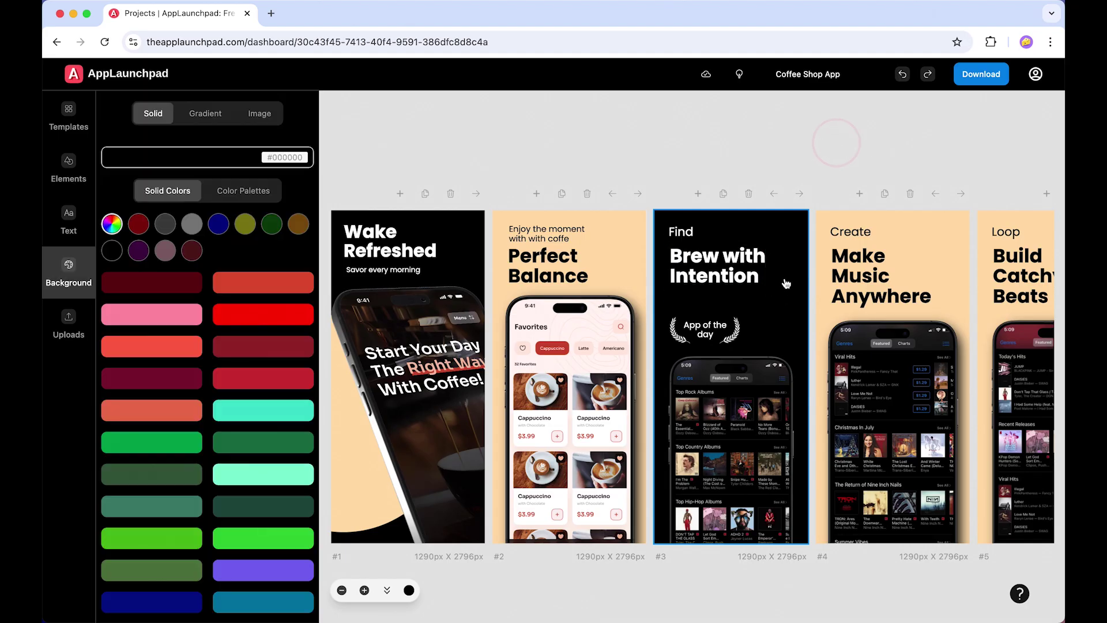
# - Replace "Find" on the third screenshot with "Start you day right" and widen its box so the text fits on one line
pyautogui.click(740, 264)
pyautogui.click(773, 317)
pyautogui.click(694, 241)
pyautogui.doubleClick(678, 241)
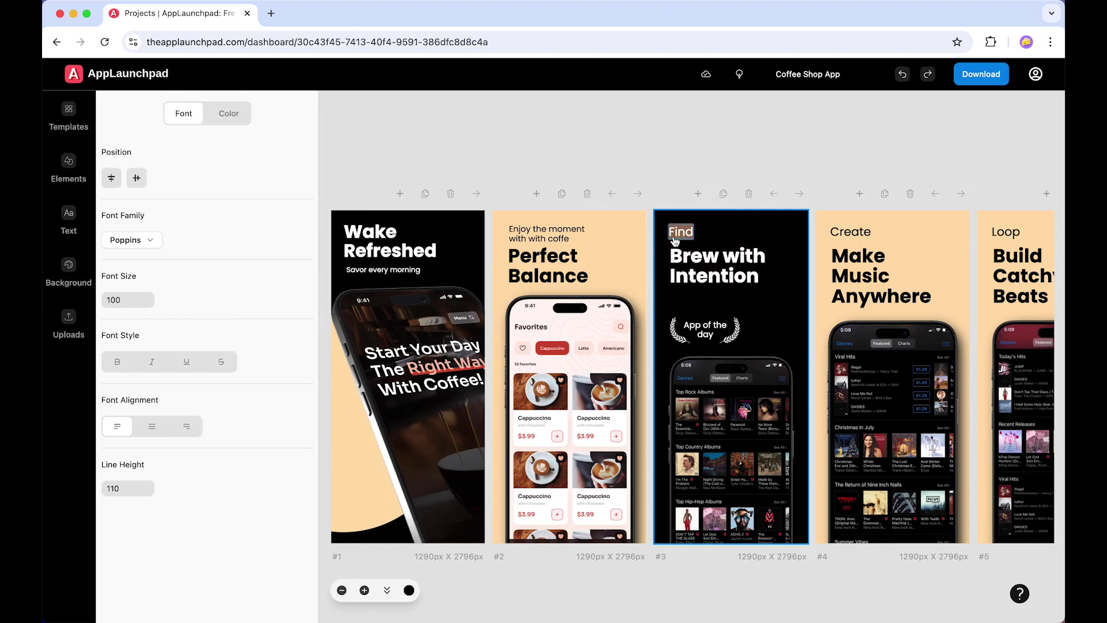
pyautogui.write('Start you day right')
pyautogui.click(736, 111)
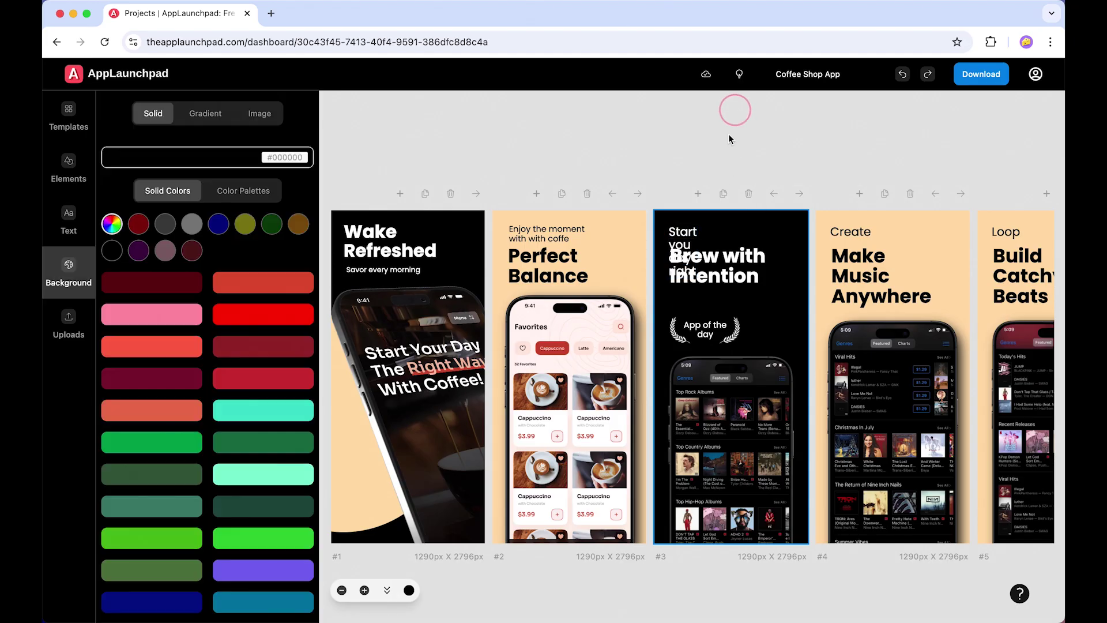
pyautogui.click(688, 241)
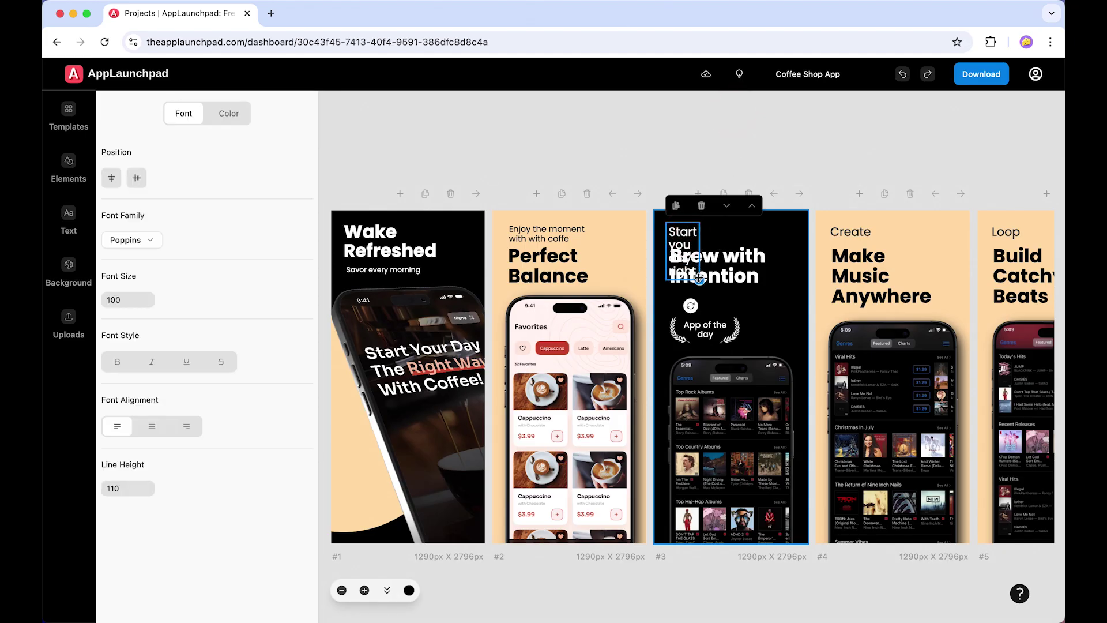
pyautogui.moveTo(700, 283); pyautogui.dragTo(789, 245)
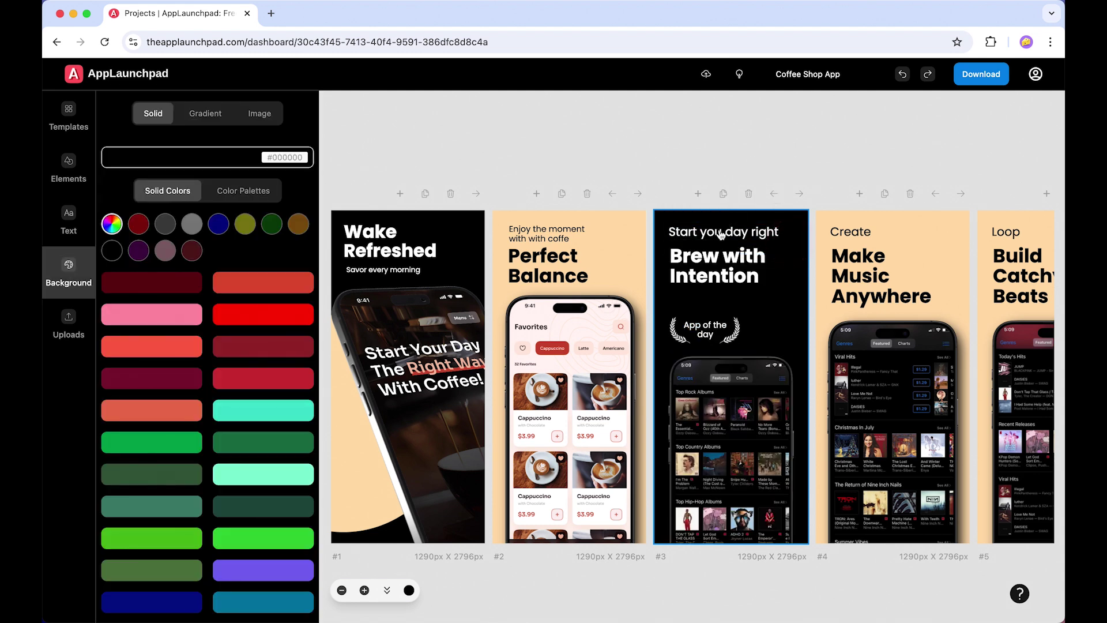
# - Set the font size of the "Start you day right" text to 70
pyautogui.click(724, 231)
pyautogui.doubleClick(127, 295)
pyautogui.write('7')
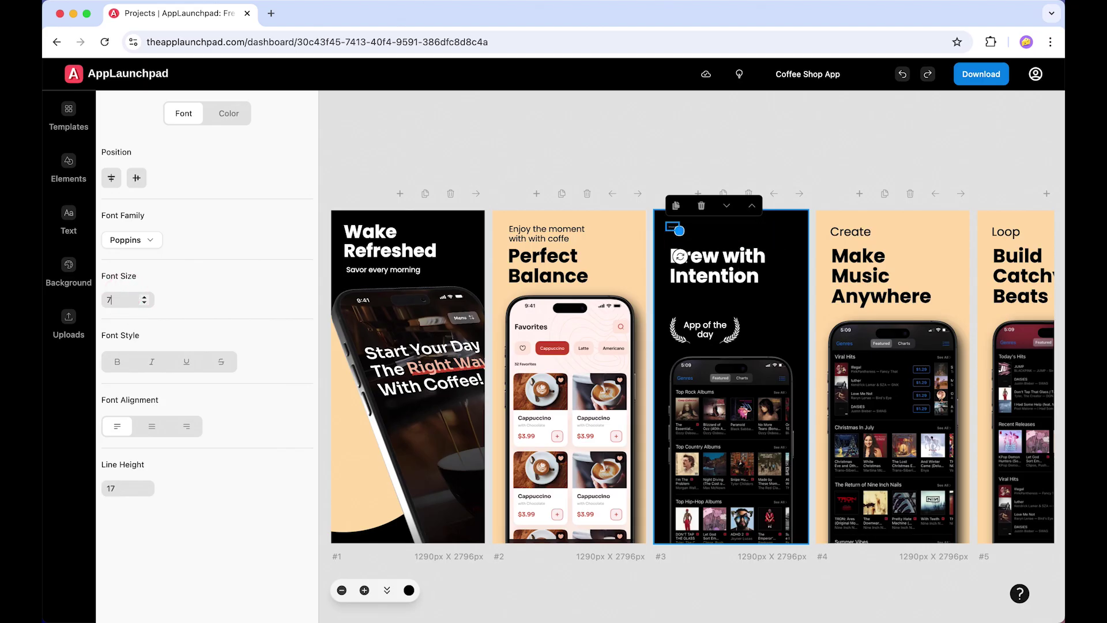
pyautogui.write('0')
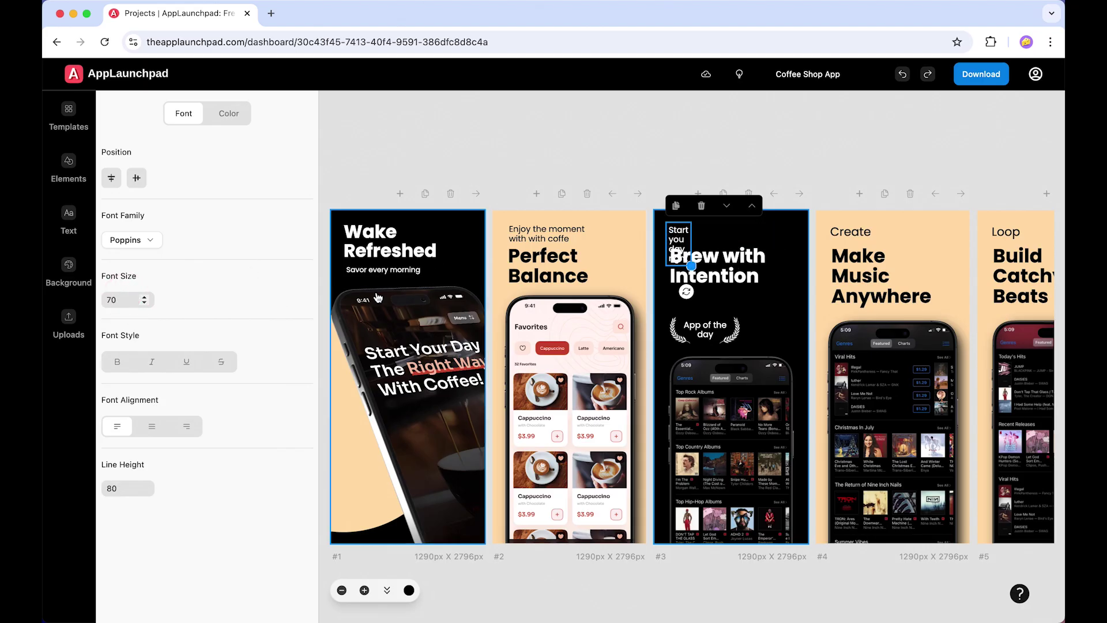
pyautogui.click(587, 124)
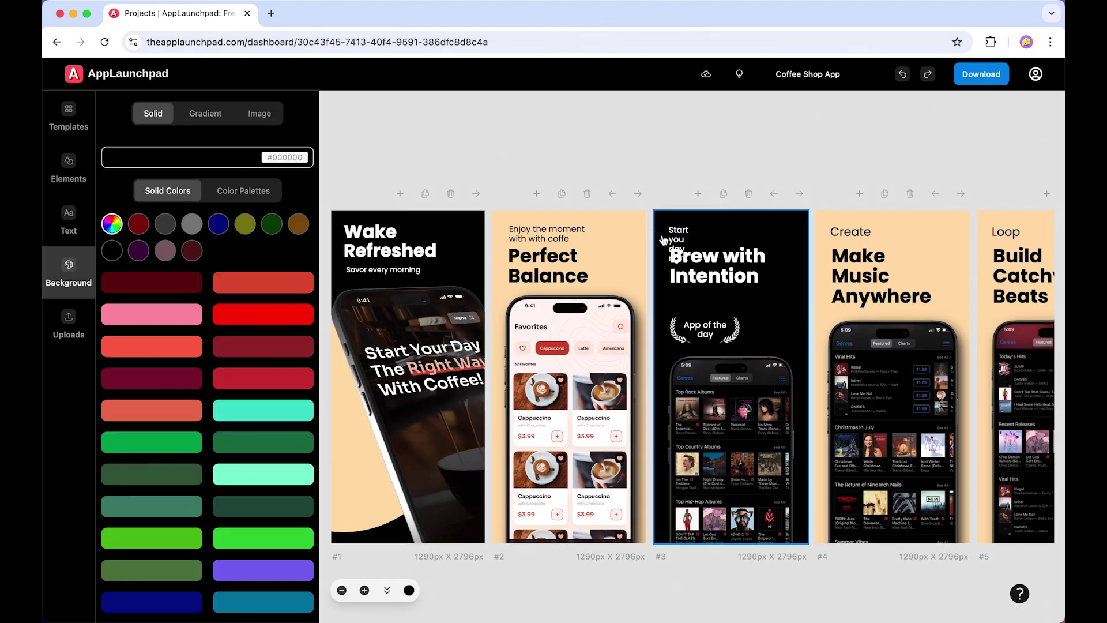
# - Widen the resized "Start you day right" text box so the text fits on one line again
pyautogui.click(673, 233)
pyautogui.moveTo(691, 265); pyautogui.dragTo(759, 229)
pyautogui.click(826, 108)
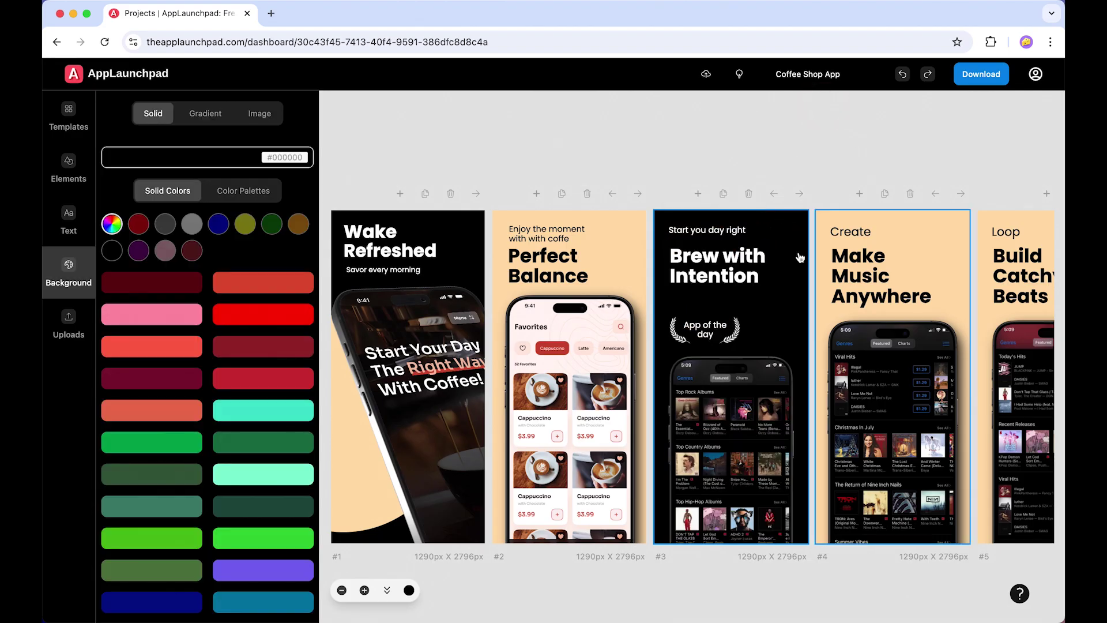
# - Nudge the "Start you day right" text down so it sits closer above the "Brew with Intention" headline
pyautogui.click(741, 277)
pyautogui.click(780, 152)
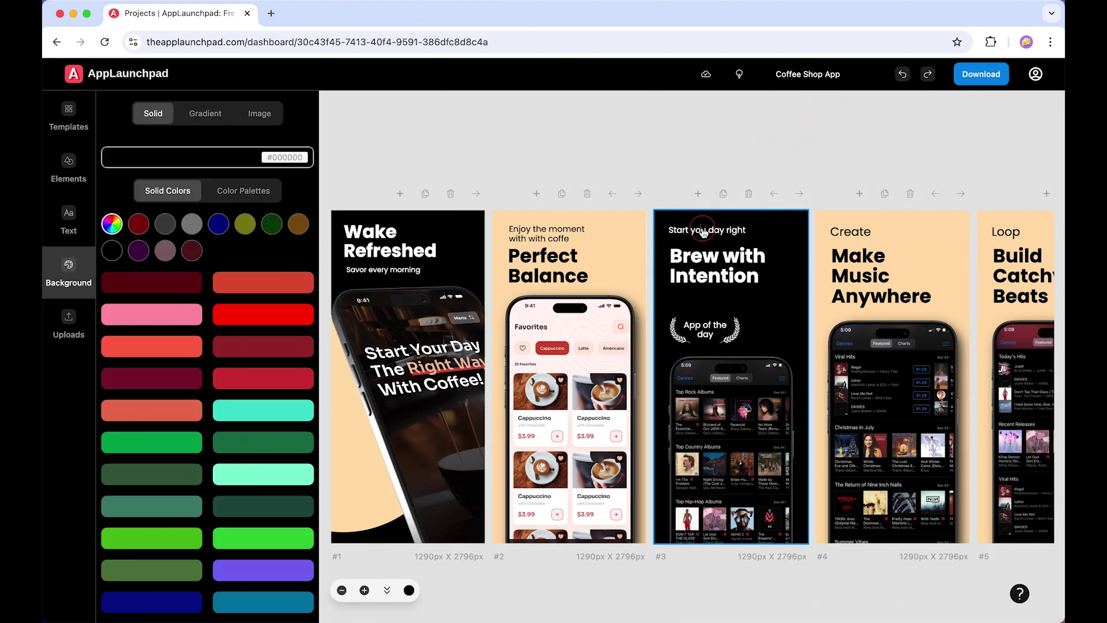
pyautogui.click(702, 229)
pyautogui.hotkey('shift', 'Down')
pyautogui.hotkey('shift', 'Down')
pyautogui.hotkey('shift', 'Down')
pyautogui.hotkey('shift', 'Down')
pyautogui.hotkey('shift', 'Down')
pyautogui.hotkey('shift', 'Down')
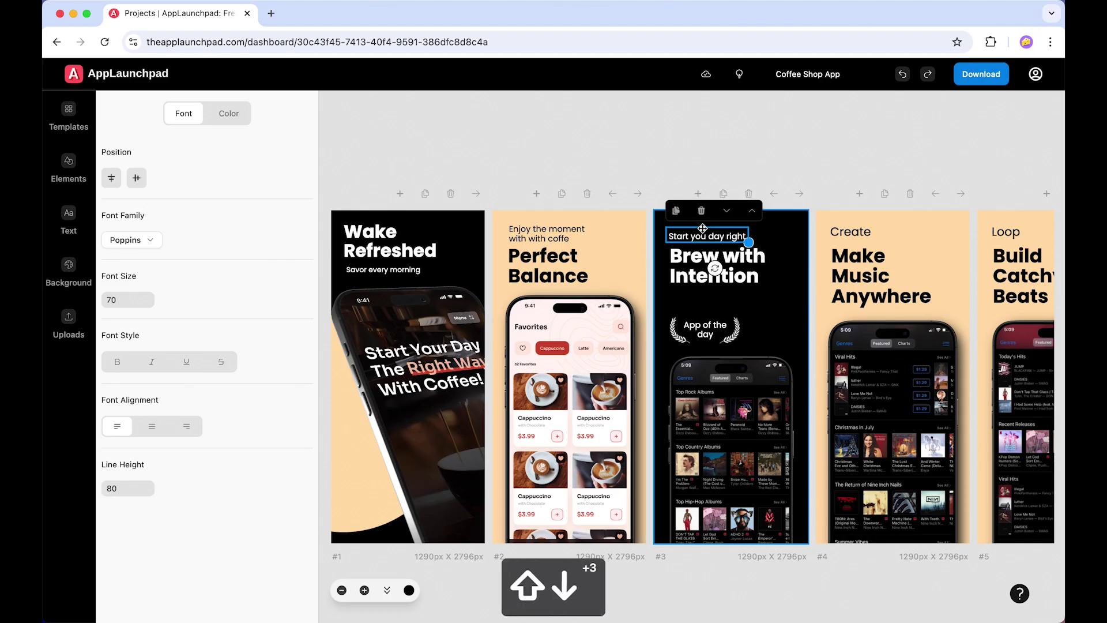
pyautogui.click(822, 124)
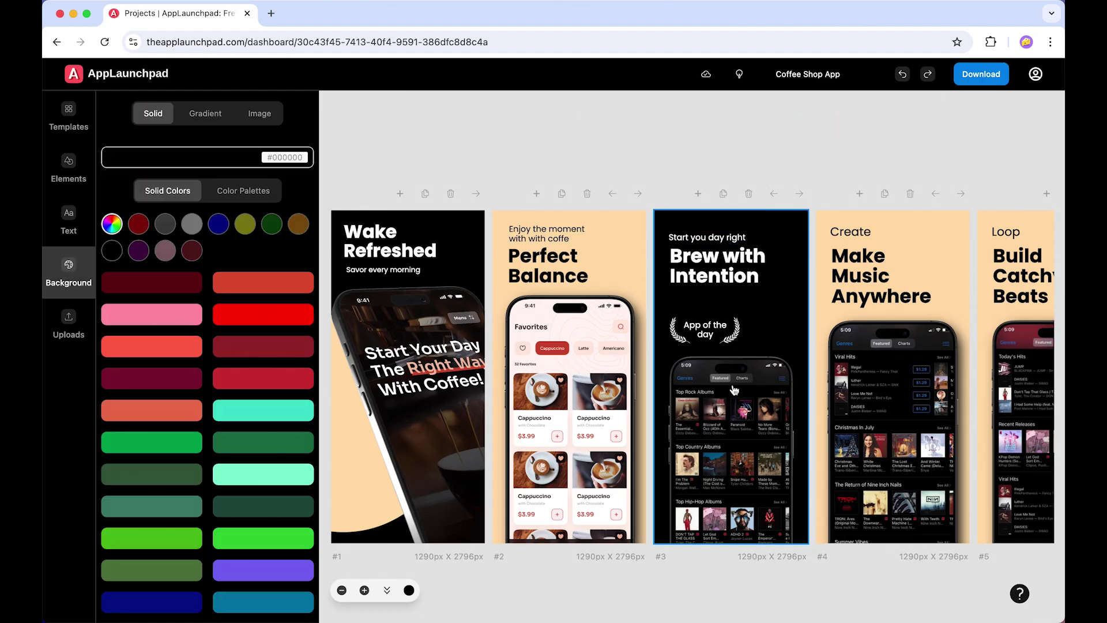
# - Replace the image in the third screenshot's phone mockup with the uploaded coffee search list screen
pyautogui.click(723, 418)
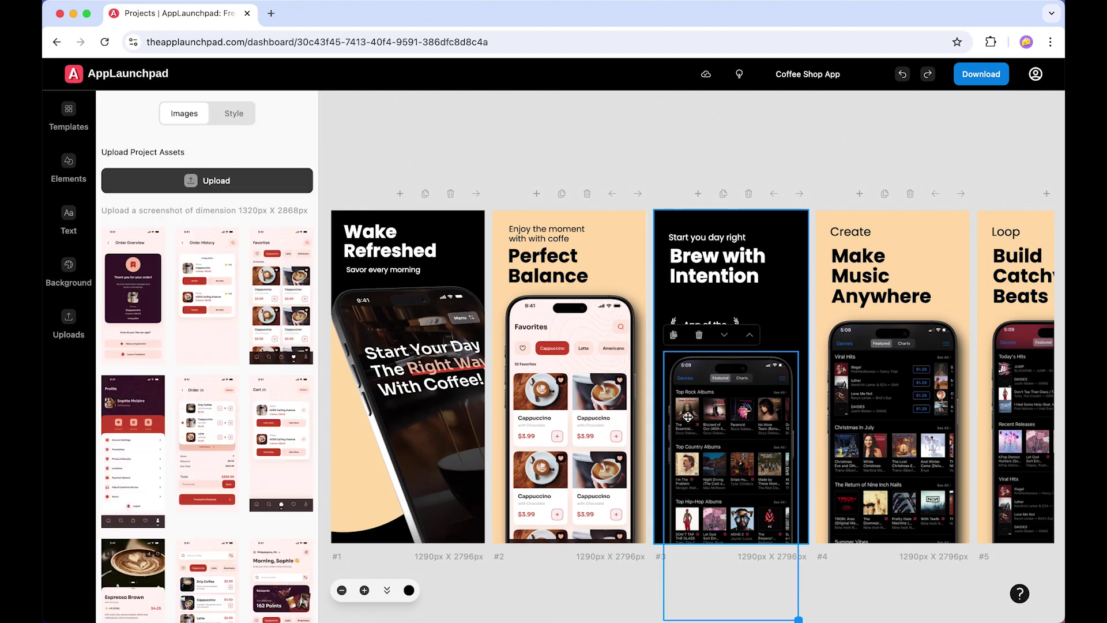
pyautogui.scroll(-5, 208, 450)
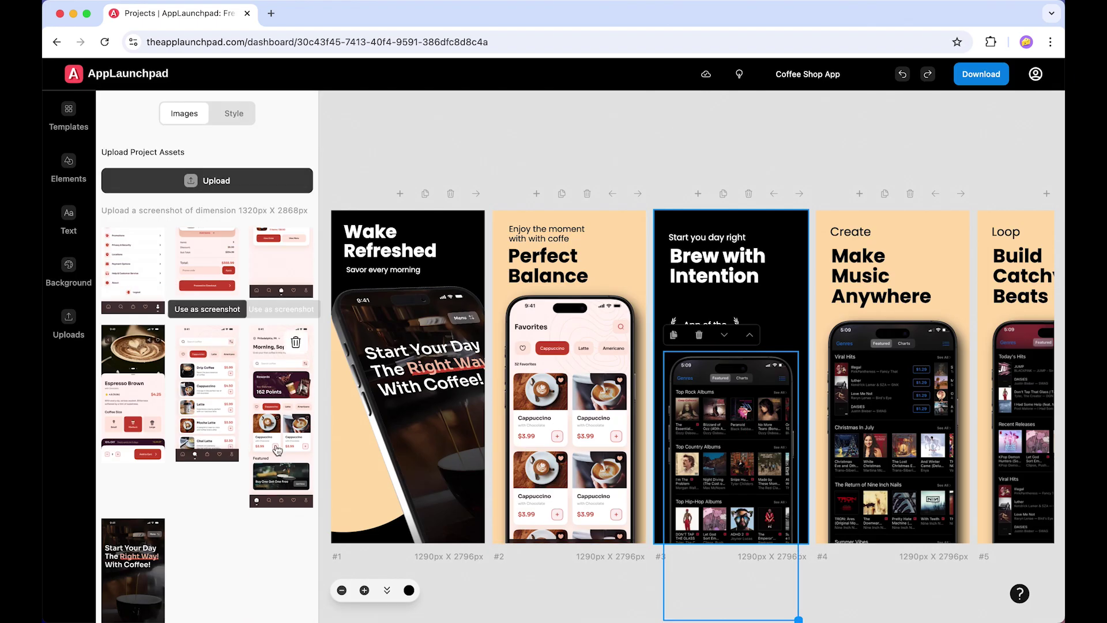
pyautogui.click(188, 389)
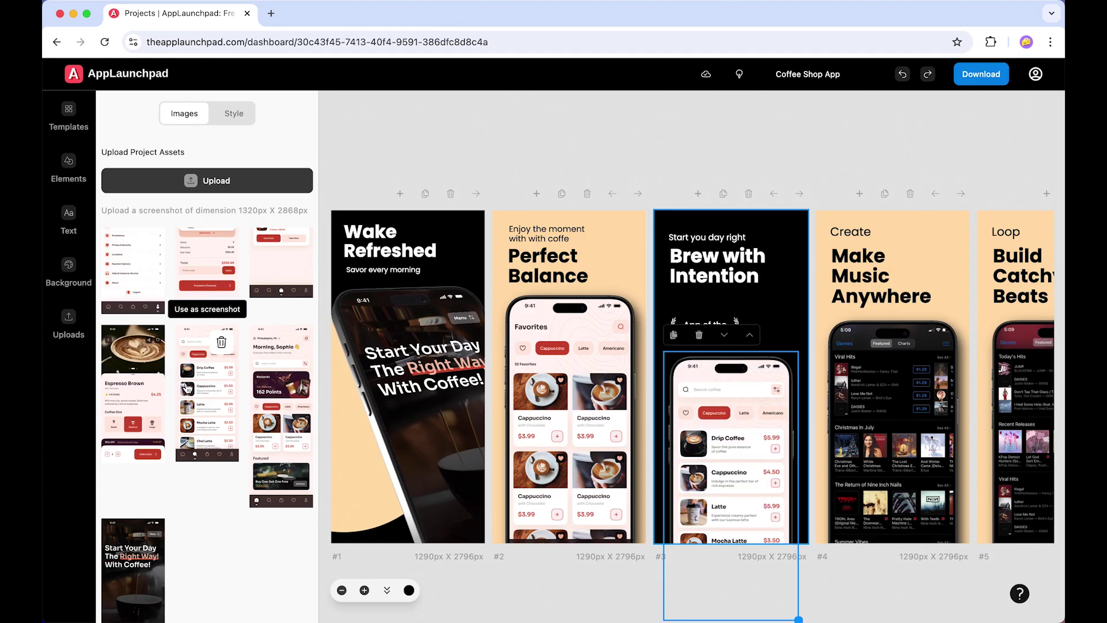
pyautogui.click(902, 148)
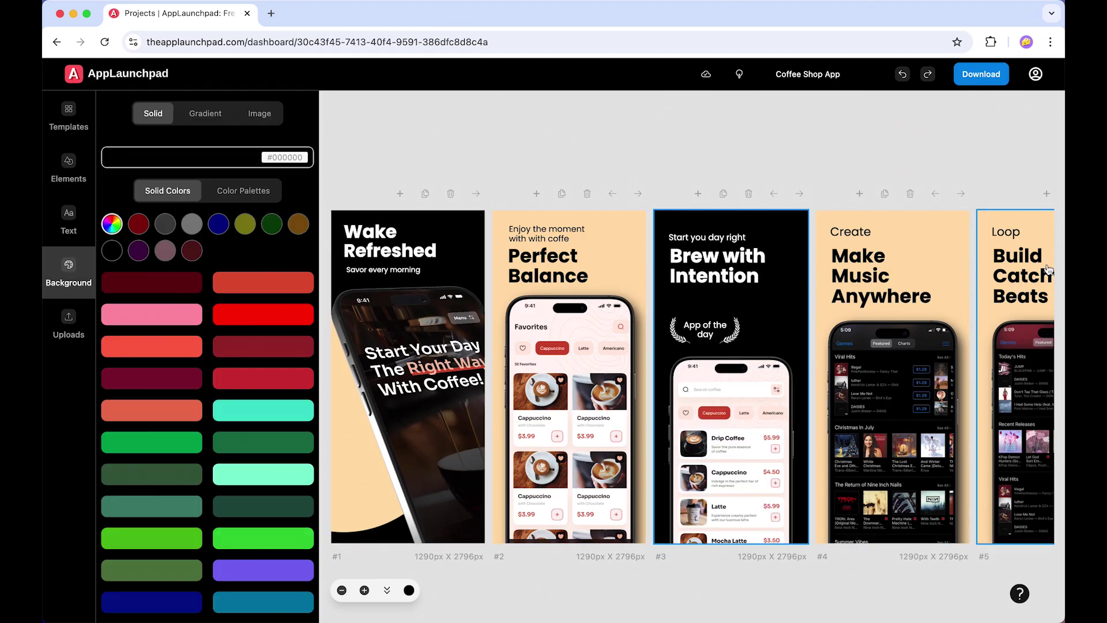
# - Delete the fifth screenshot, "Build Catchy Beats", from the project
pyautogui.click(341, 590)
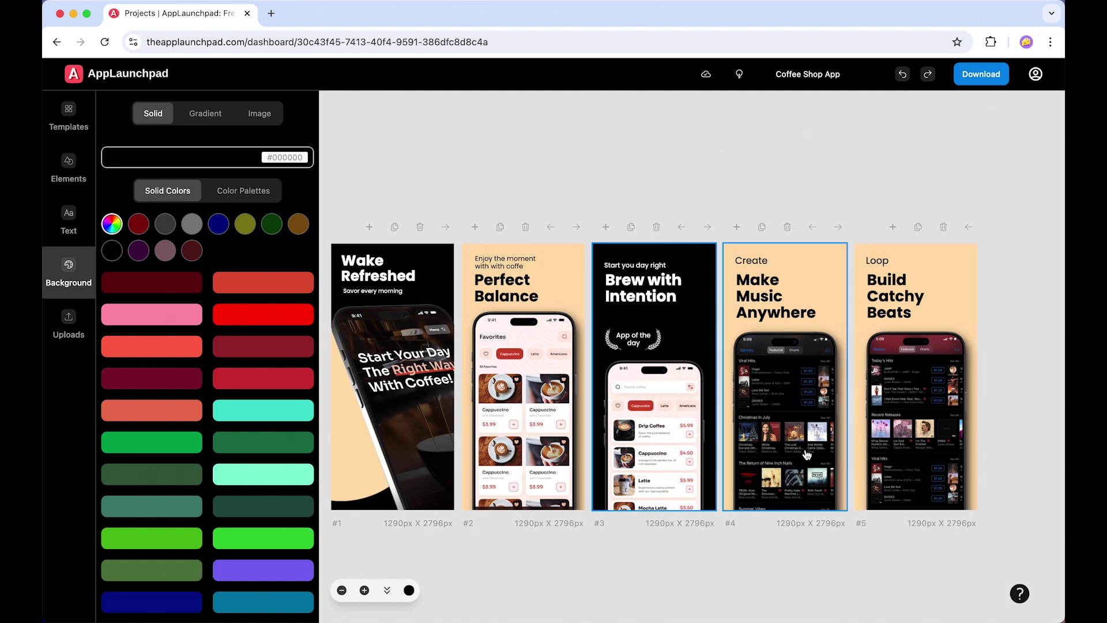
pyautogui.click(944, 227)
pyautogui.click(469, 388)
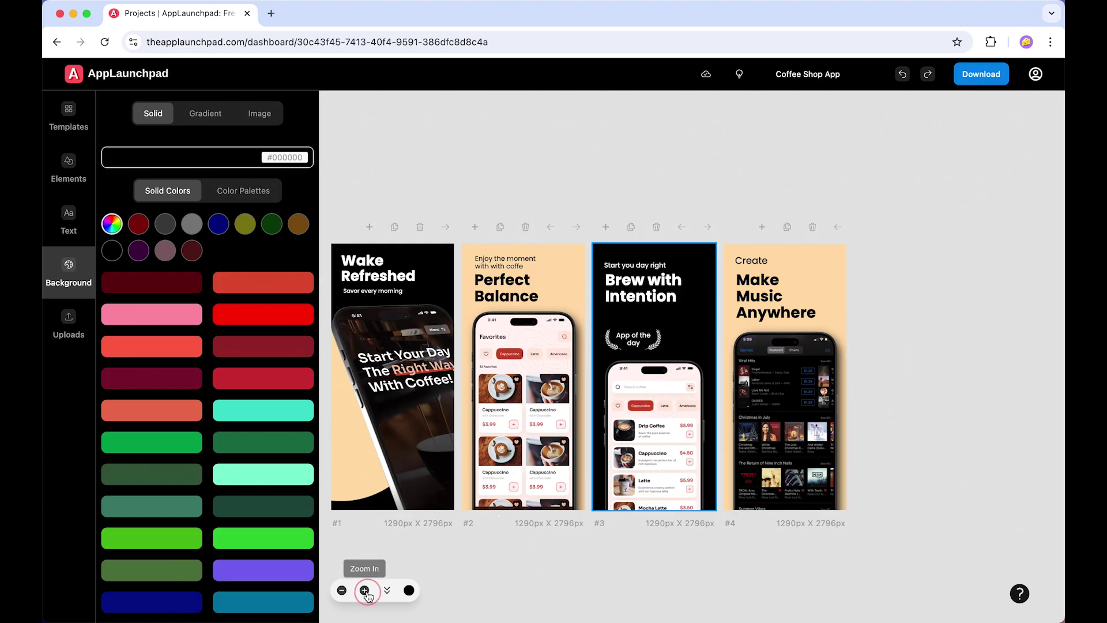
pyautogui.click(364, 590)
pyautogui.click(855, 120)
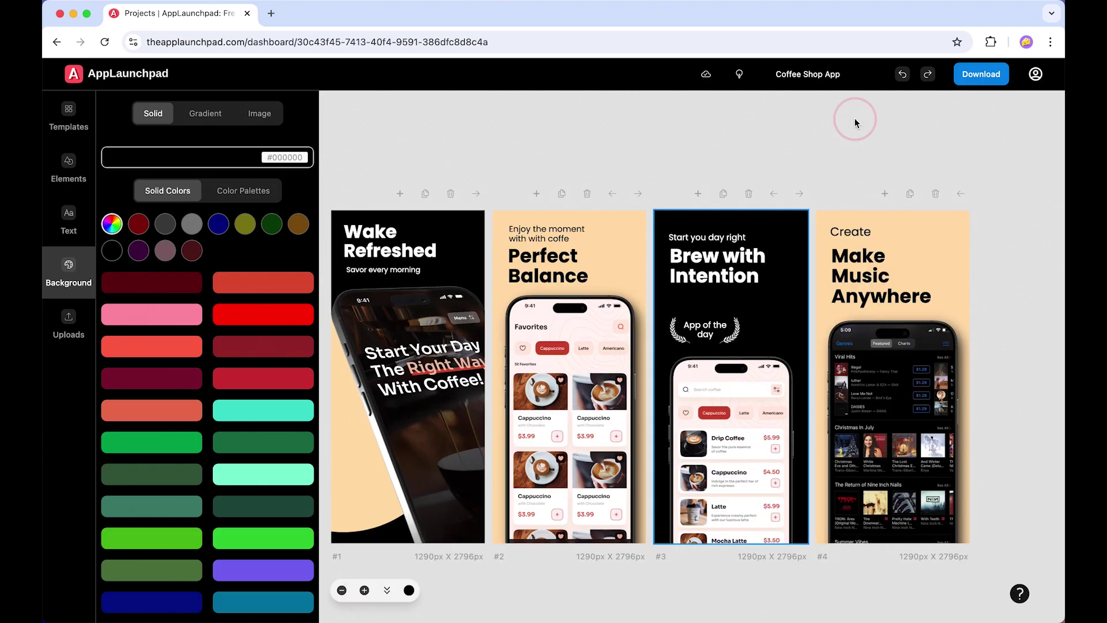
# - Replace the image in the fourth screenshot's phone mockup with the uploaded Espresso Brown detail screen
pyautogui.click(850, 382)
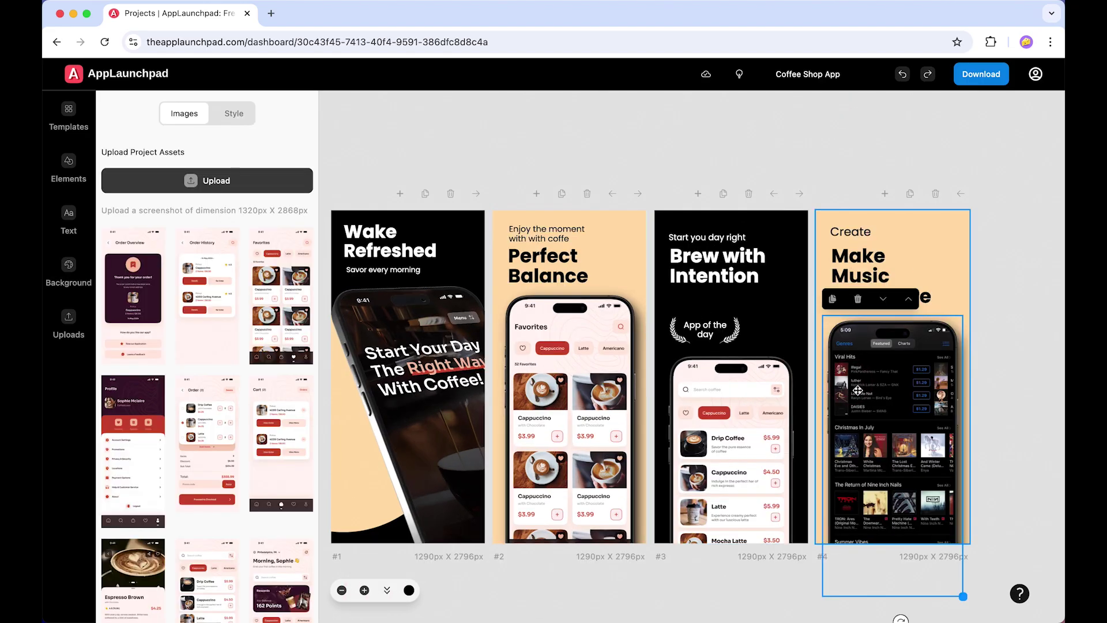
pyautogui.click(133, 289)
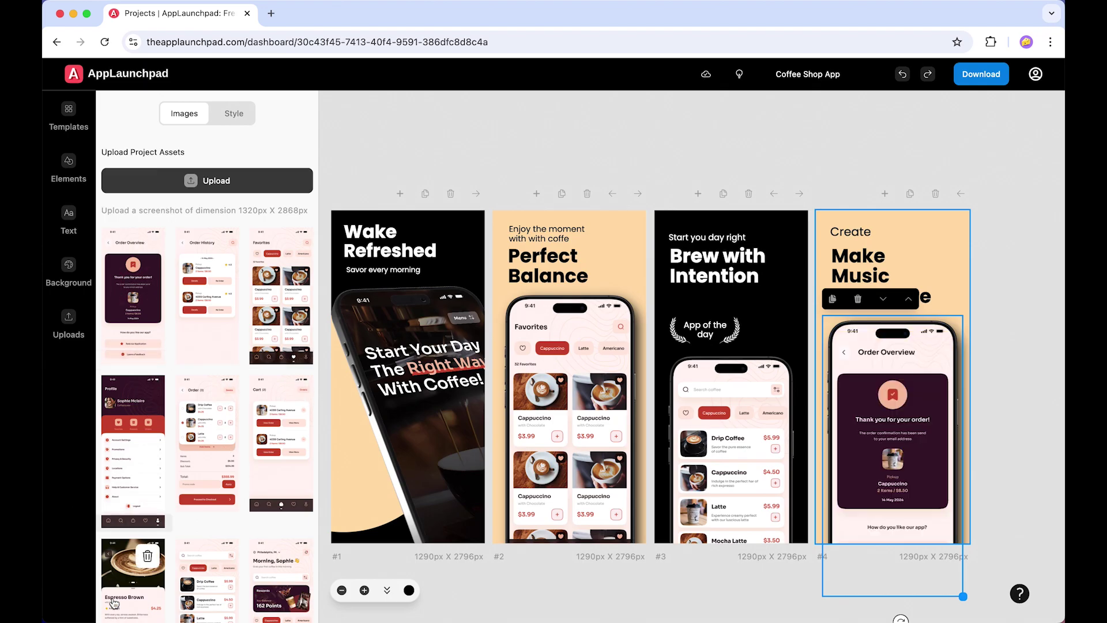
pyautogui.click(144, 557)
pyautogui.click(1026, 312)
# - Change the fourth screenshot's headline to "Clear Thoughts" on two lines and remove the small "Create" text above it
pyautogui.click(846, 282)
pyautogui.click(902, 291)
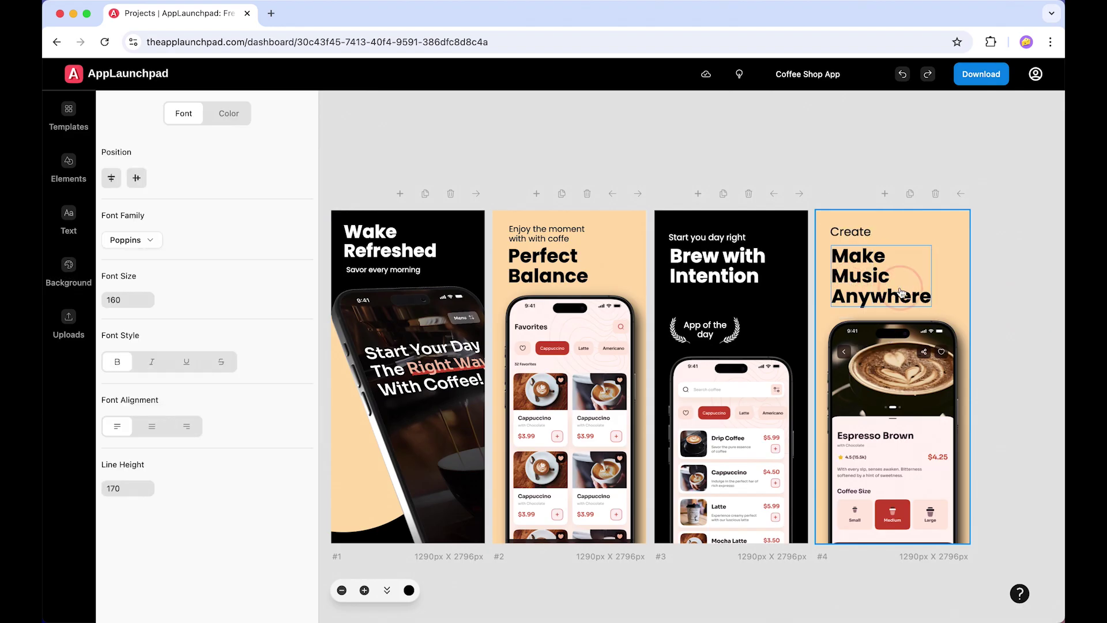
pyautogui.write('Clear')
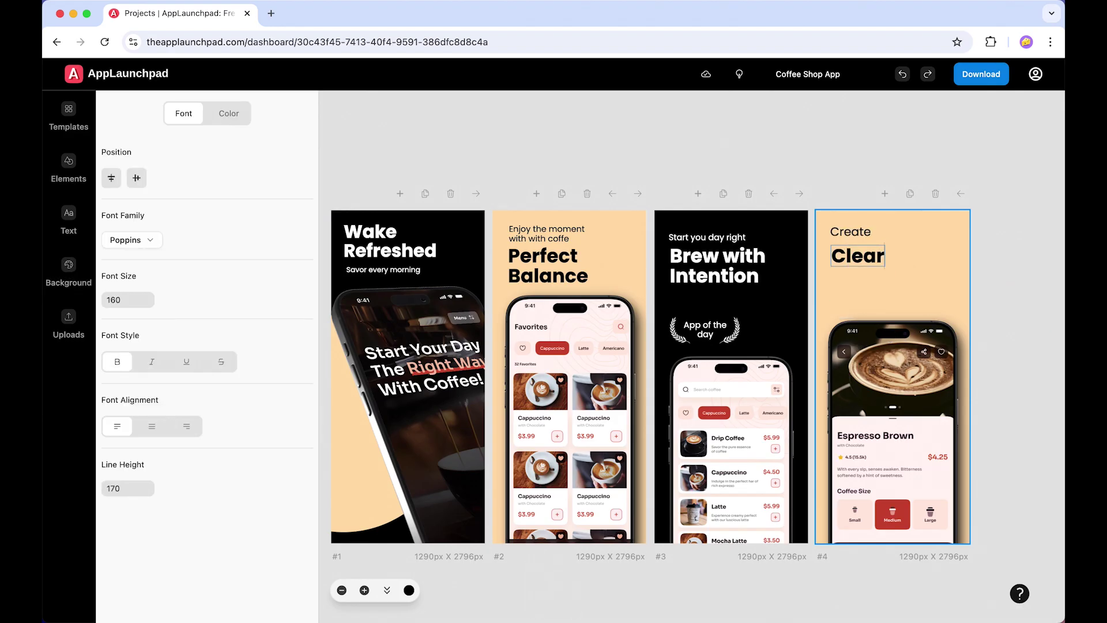
pyautogui.press('Return')
pyautogui.write('Thoughts')
pyautogui.click(829, 168)
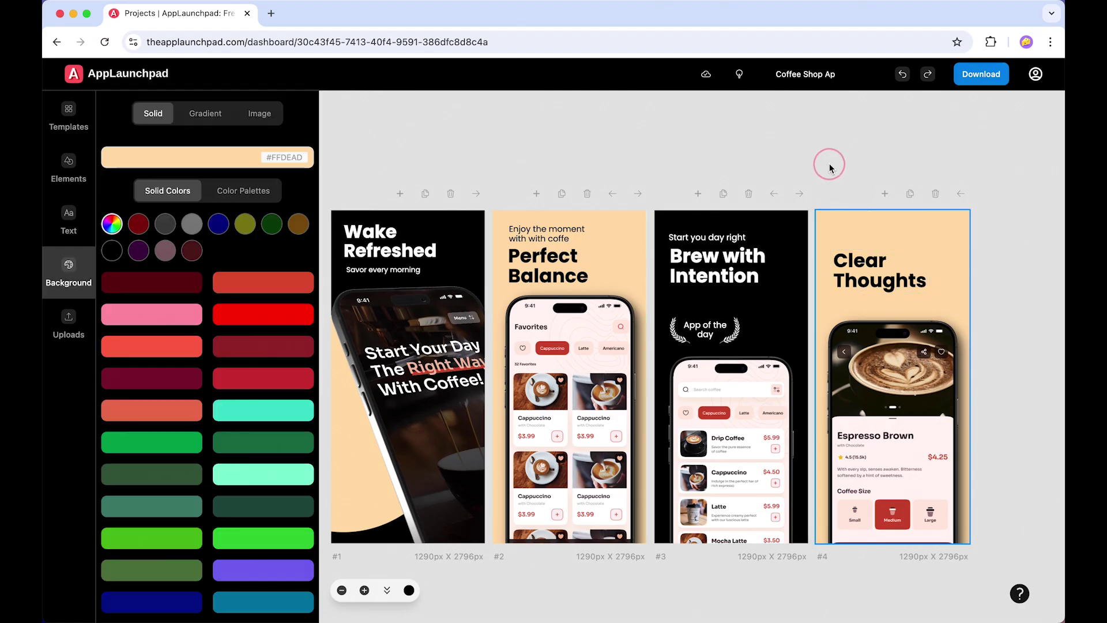
# - Add a text box to the fourth screenshot, placing it directly under the "Clear Thoughts" headline, with the headline moved up
pyautogui.click(68, 213)
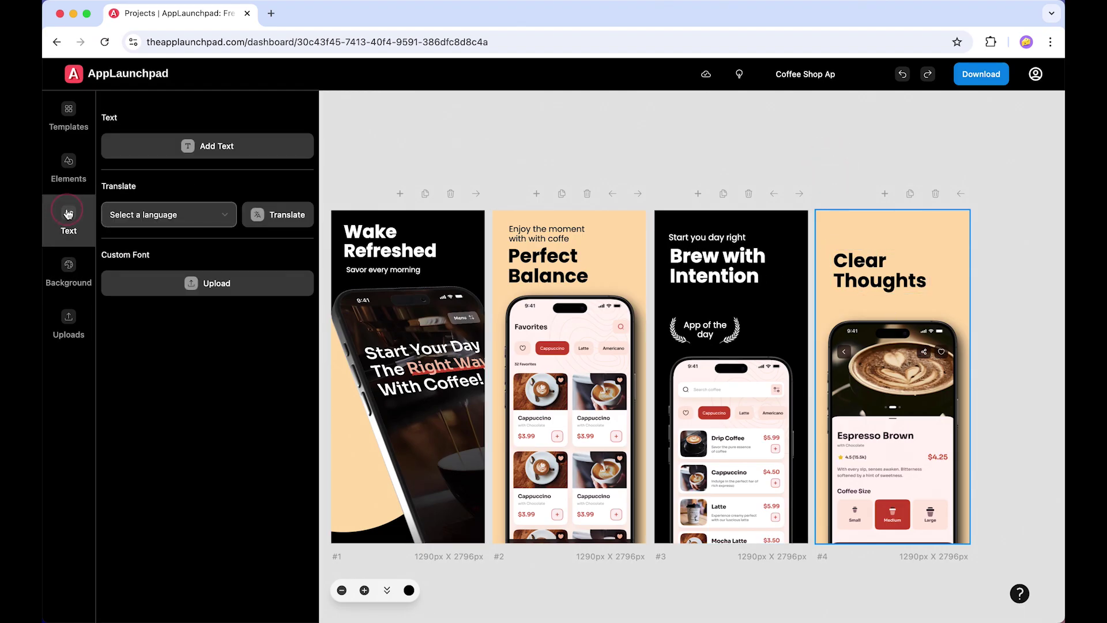
pyautogui.click(217, 146)
pyautogui.click(899, 375)
pyautogui.moveTo(899, 375); pyautogui.dragTo(865, 254)
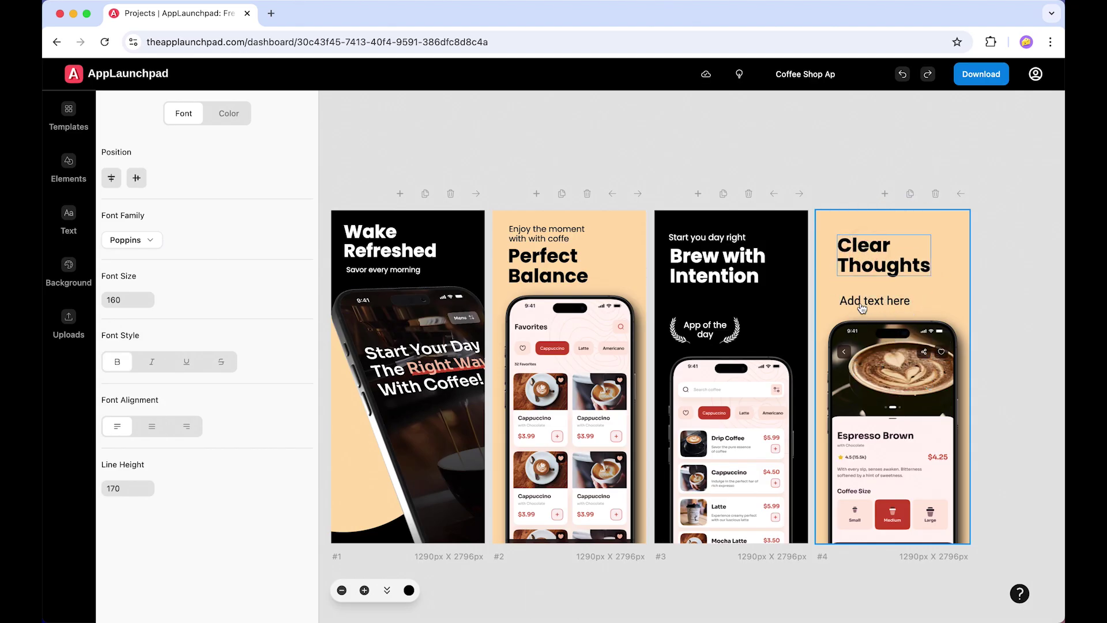
pyautogui.moveTo(858, 300); pyautogui.dragTo(857, 290)
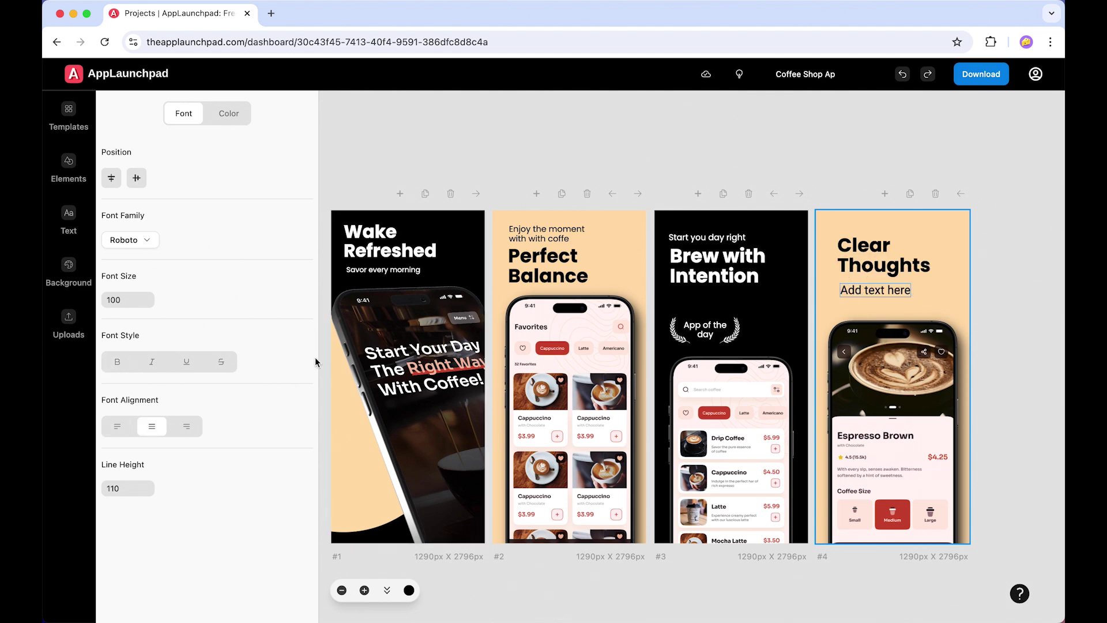
# - Set the new text to left-aligned Poppins and widen its box so "Add text here" fits on one line
pyautogui.click(137, 240)
pyautogui.click(138, 269)
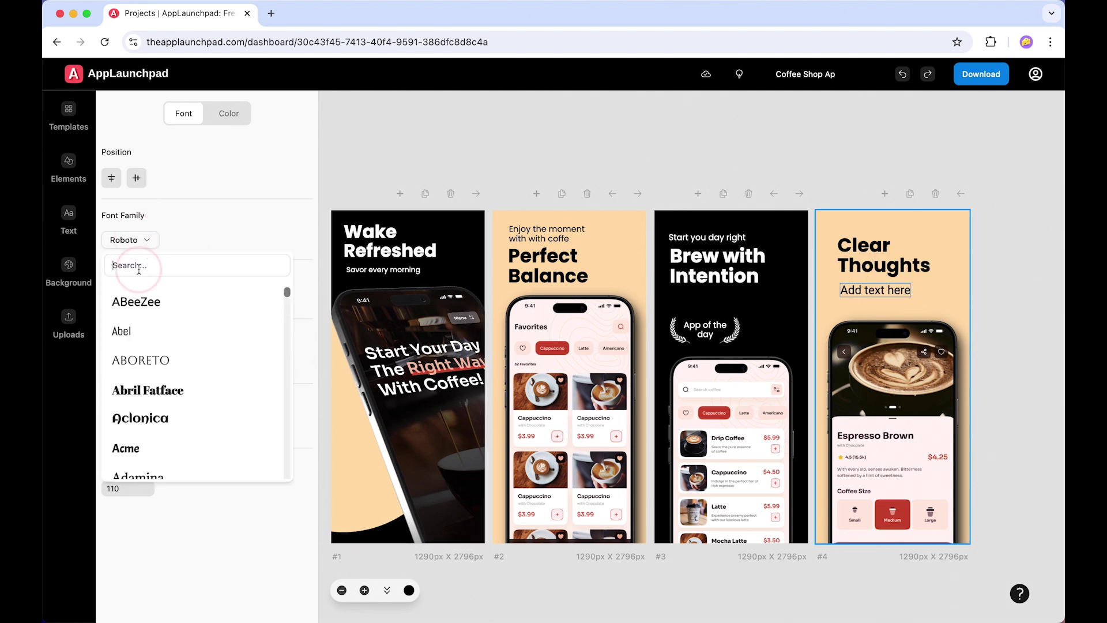
pyautogui.write('pop')
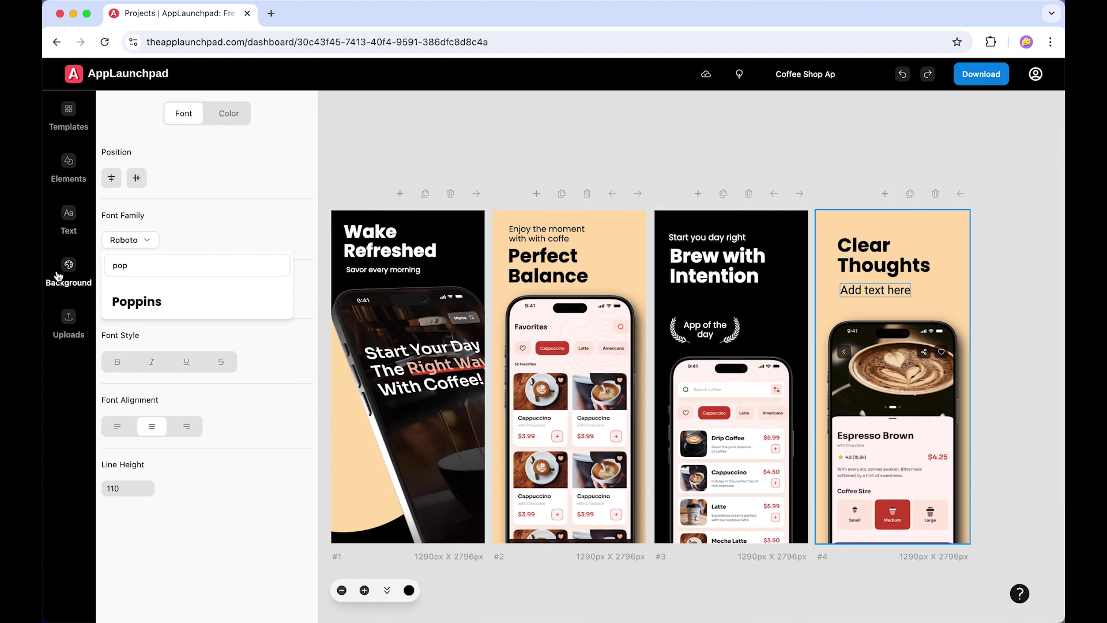
pyautogui.click(137, 302)
pyautogui.click(126, 426)
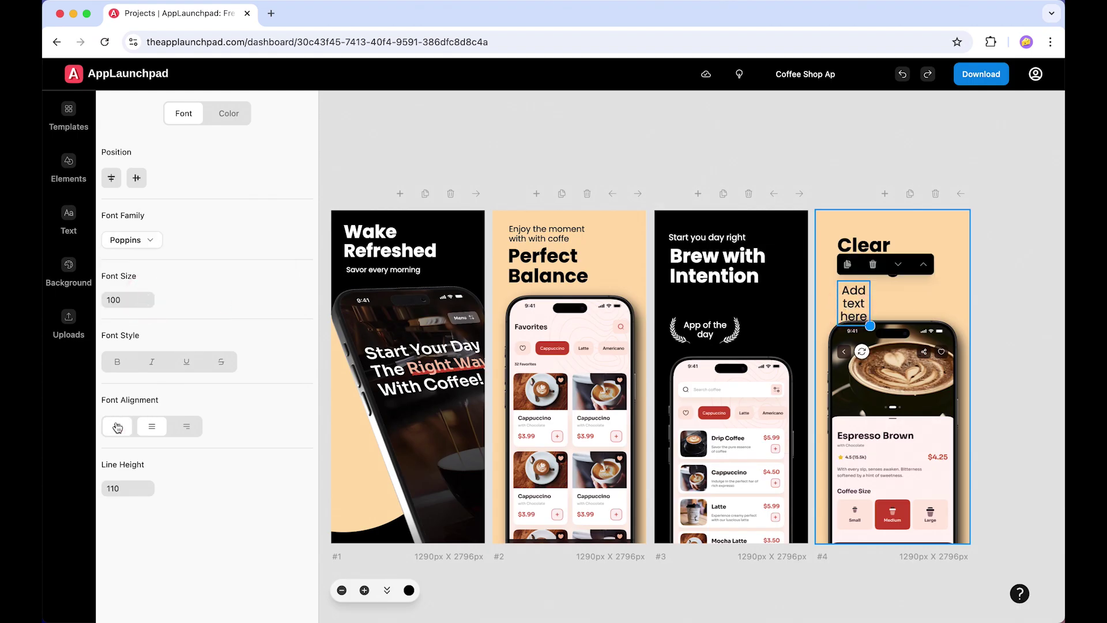
pyautogui.click(846, 297)
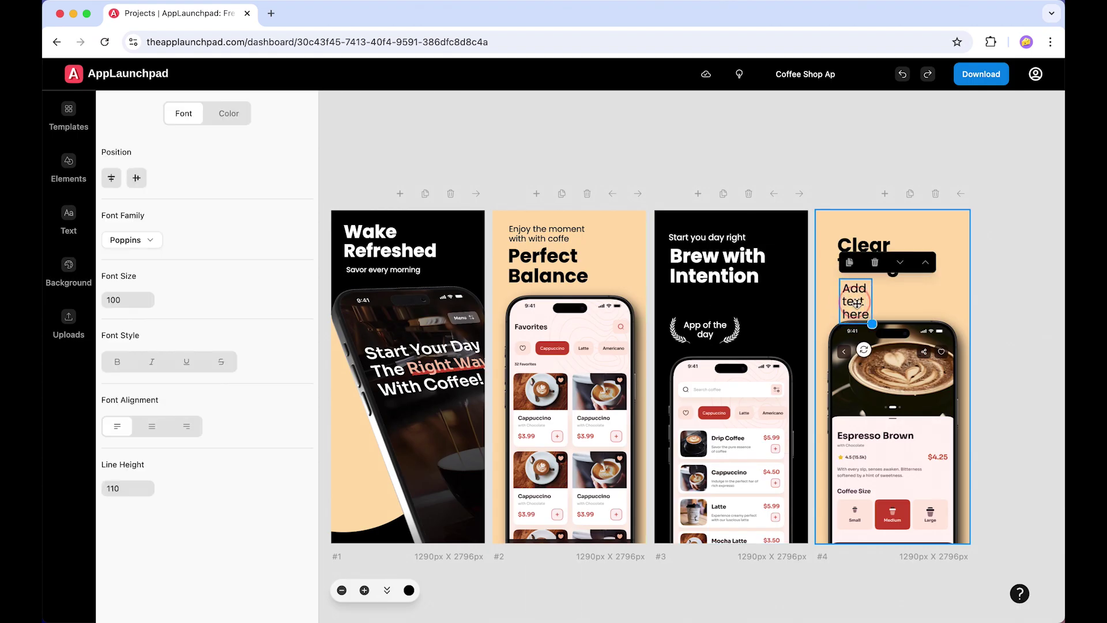
pyautogui.moveTo(870, 326); pyautogui.dragTo(945, 302)
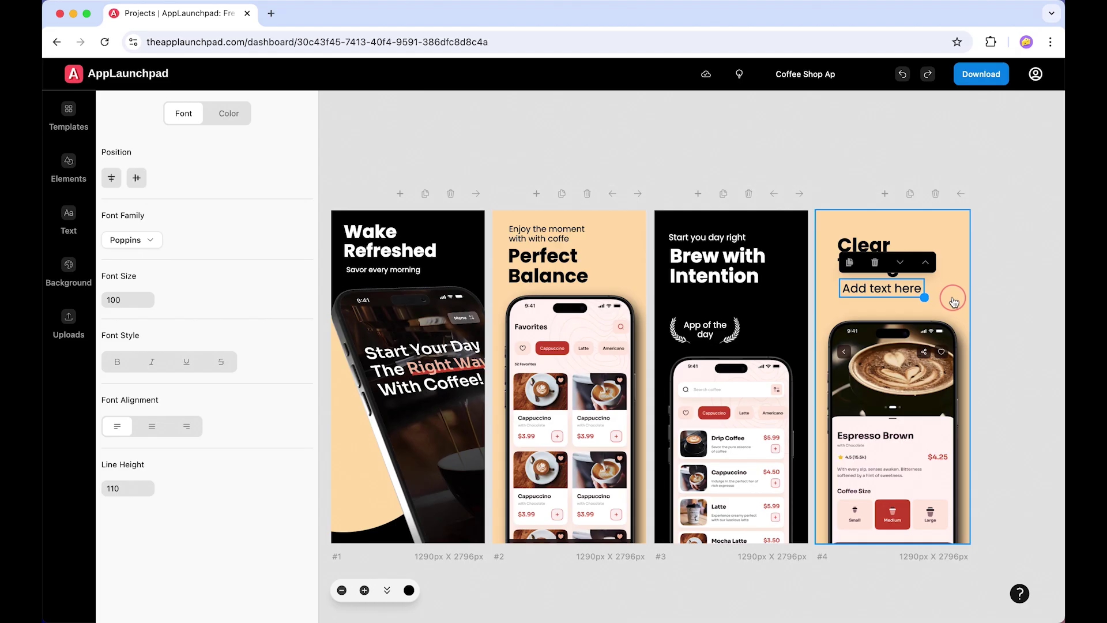
pyautogui.click(948, 298)
# - Replace the placeholder text with "Create a healthy routine" and widen its box so it wraps onto two lines
pyautogui.click(880, 289)
pyautogui.moveTo(880, 290); pyautogui.dragTo(877, 298)
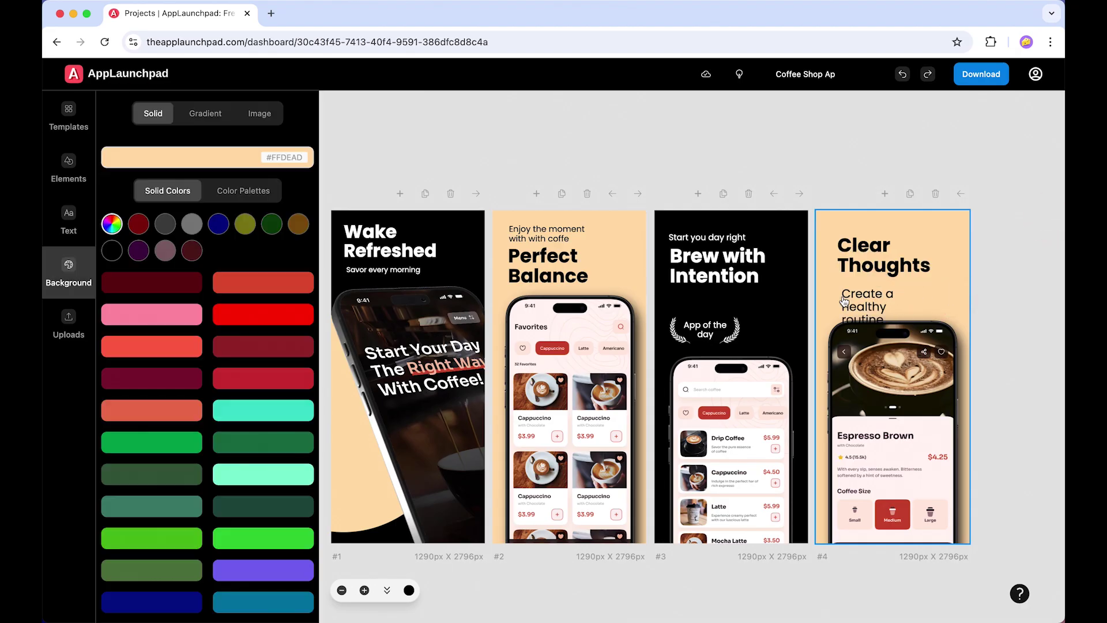
pyautogui.click(878, 308)
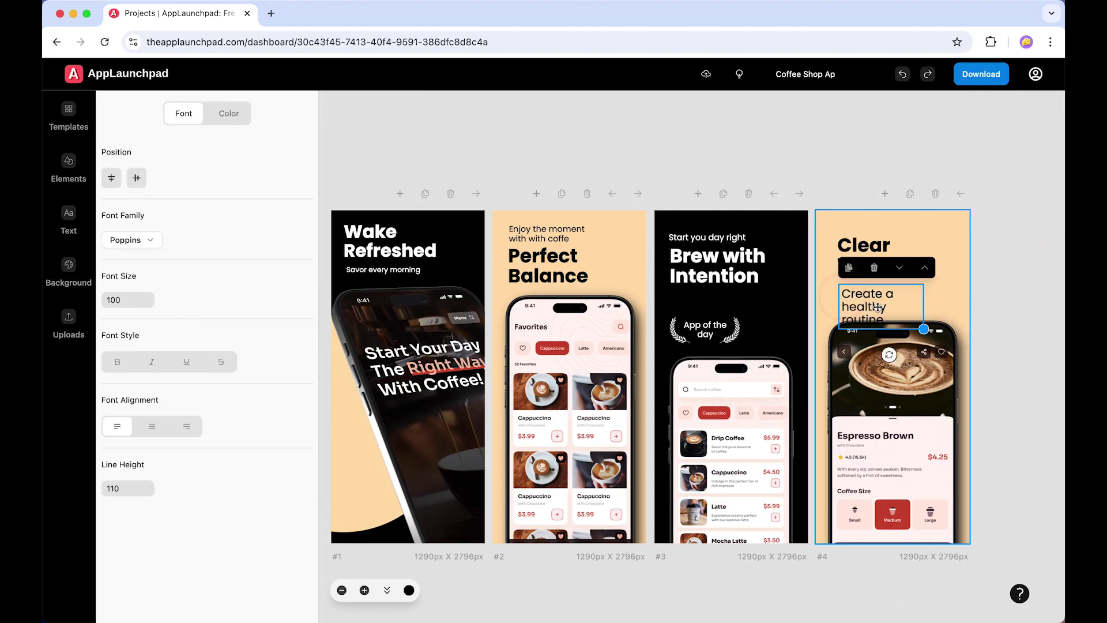
pyautogui.moveTo(923, 329)
pyautogui.mouseDown()
pyautogui.moveTo(959, 314)
pyautogui.moveTo(943, 316)
pyautogui.mouseUp()
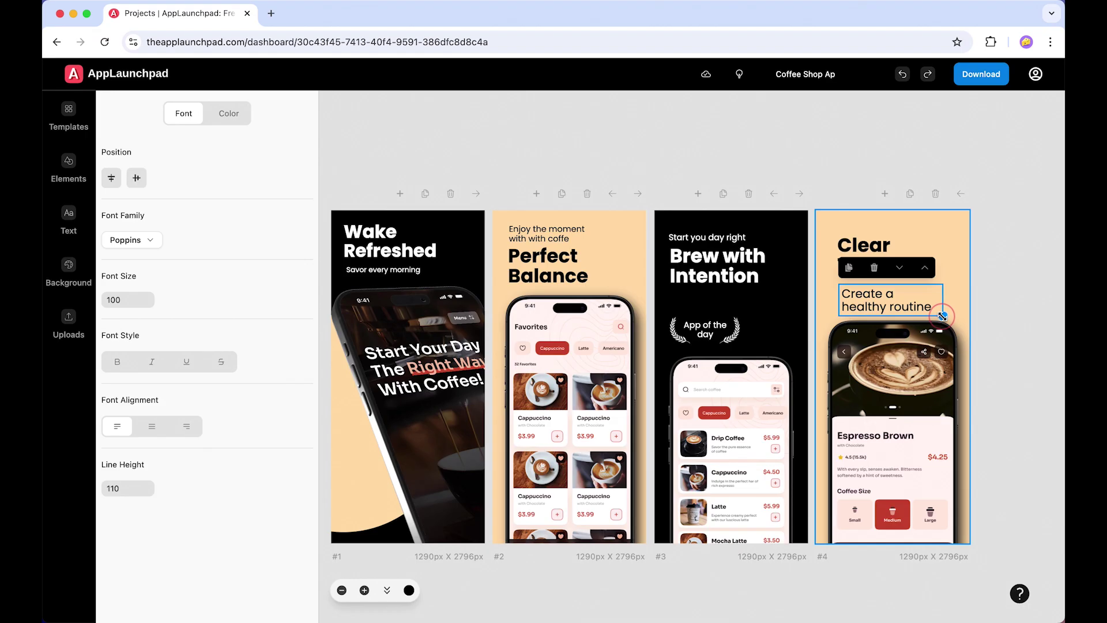
pyautogui.click(1033, 285)
# - Set the "Create a healthy routine" text to font size 70 and widen its box so it fits on one line
pyautogui.click(880, 303)
pyautogui.moveTo(858, 301); pyautogui.dragTo(858, 296)
pyautogui.doubleClick(119, 298)
pyautogui.write('70')
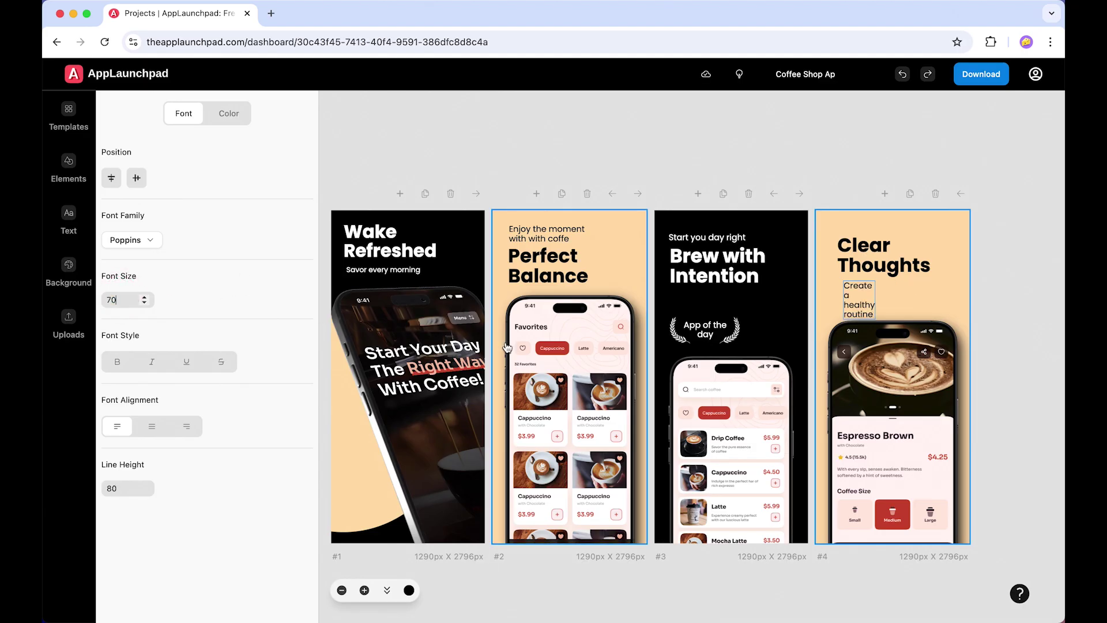
pyautogui.click(1013, 260)
pyautogui.click(860, 304)
pyautogui.moveTo(878, 321)
pyautogui.mouseDown()
pyautogui.moveTo(940, 302)
pyautogui.moveTo(964, 313)
pyautogui.mouseUp()
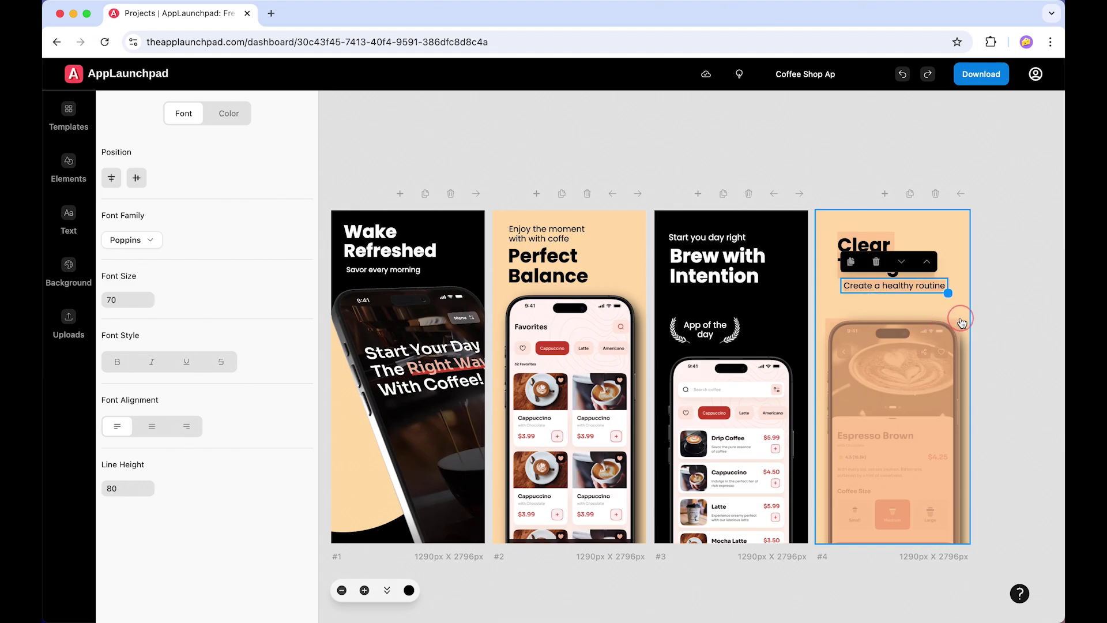
pyautogui.click(969, 317)
# - Move the phone mockup in the fourth screenshot up slightly, closer to the "Create a healthy routine" text
pyautogui.click(922, 400)
pyautogui.moveTo(922, 399); pyautogui.dragTo(921, 390)
pyautogui.click(1018, 359)
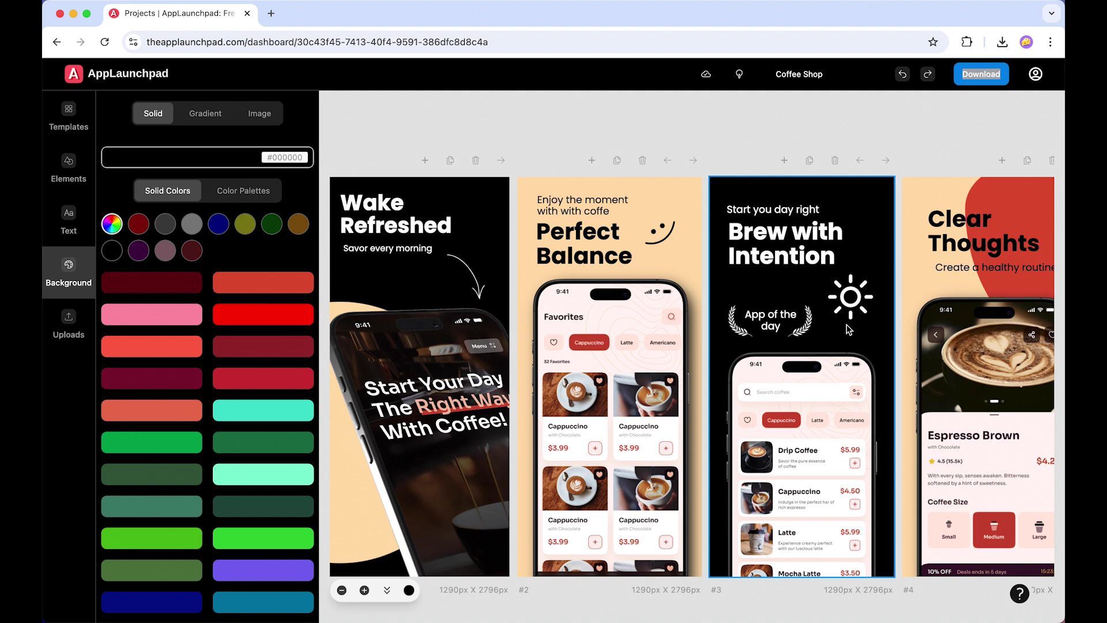
pyautogui.hscroll(2, 849, 329)
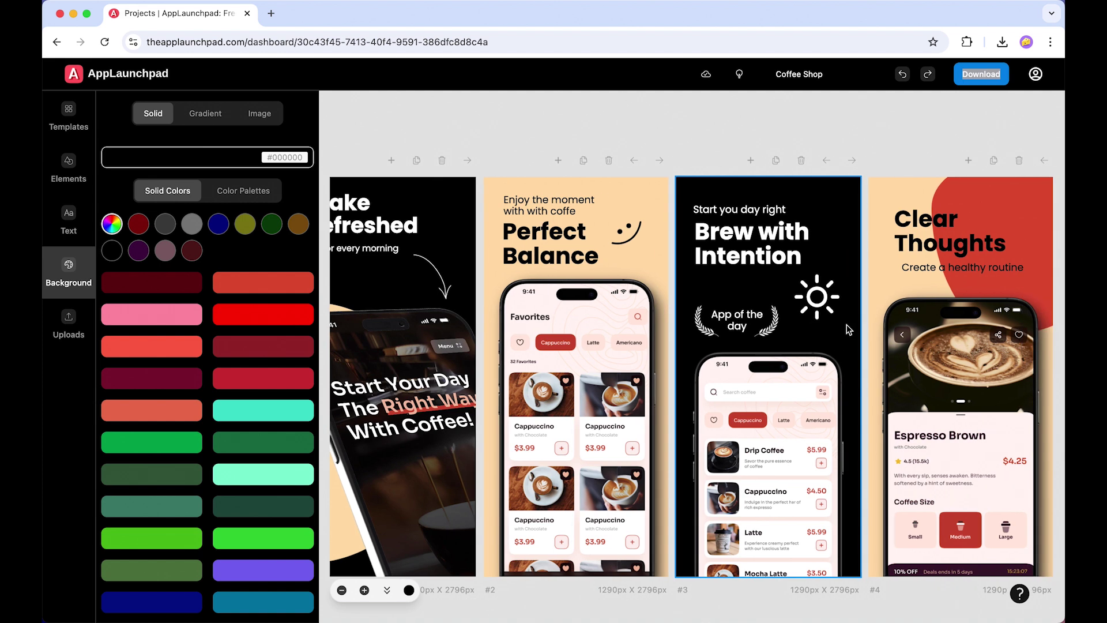
pyautogui.hscroll(-2, 849, 329)
pyautogui.hscroll(2, 849, 329)
pyautogui.hscroll(-2, 849, 330)
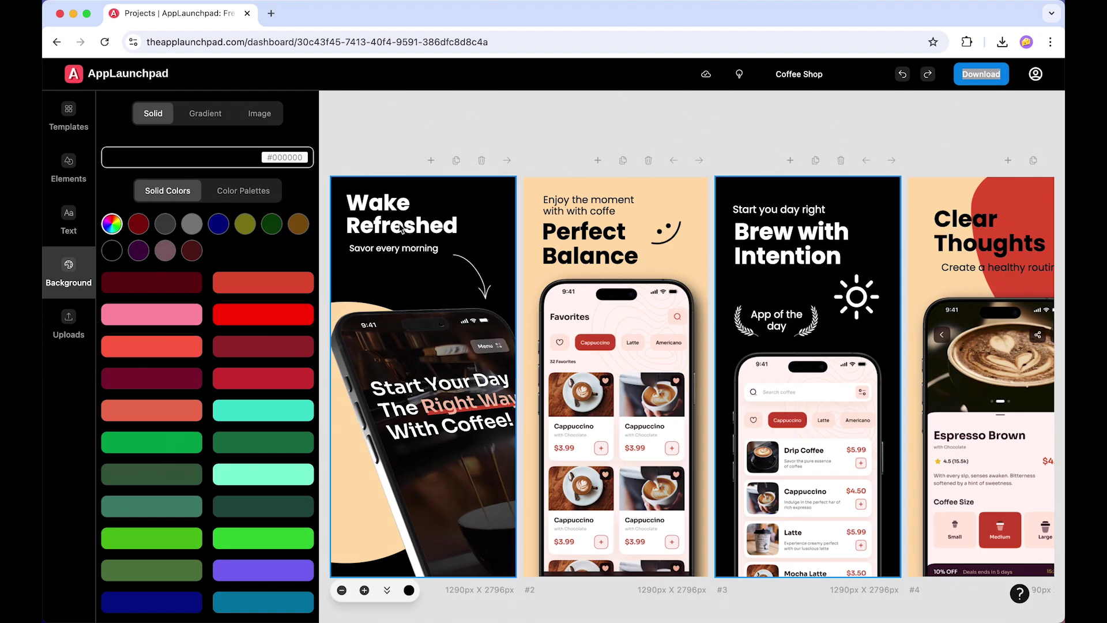
# - Translate the texts of all screenshots into Chinese (Simplified)
pyautogui.click(69, 219)
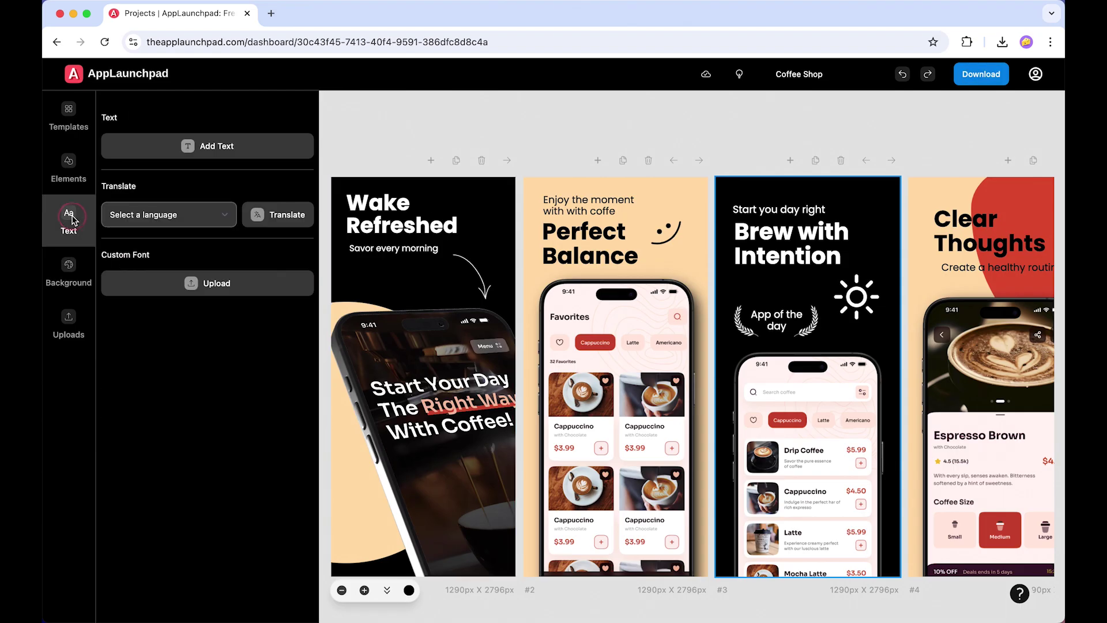
pyautogui.click(227, 215)
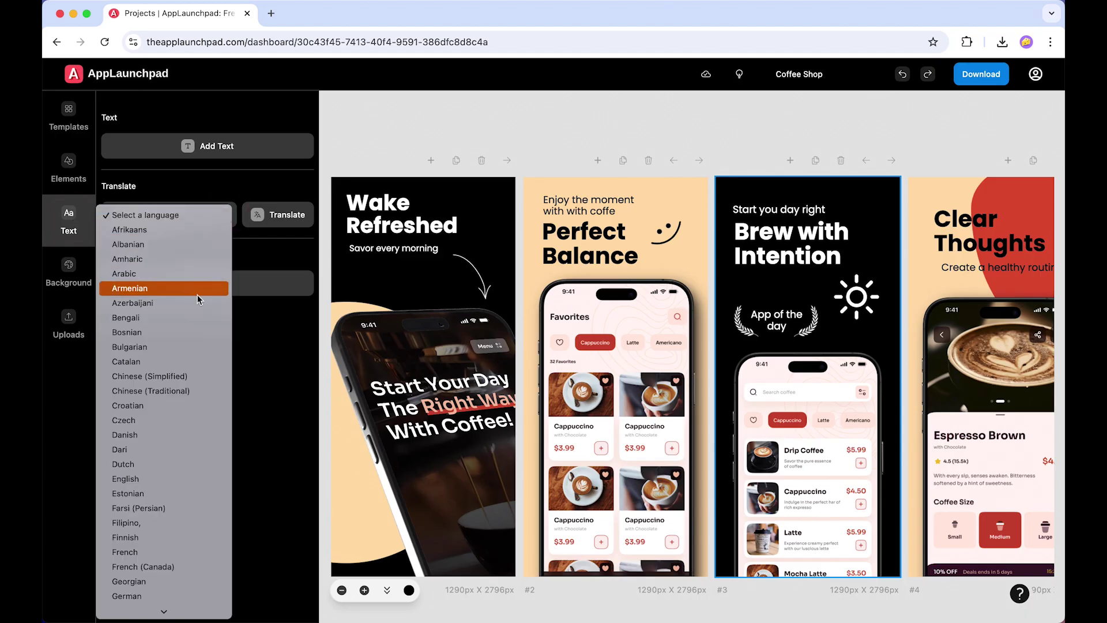
pyautogui.scroll(-3, 197, 299)
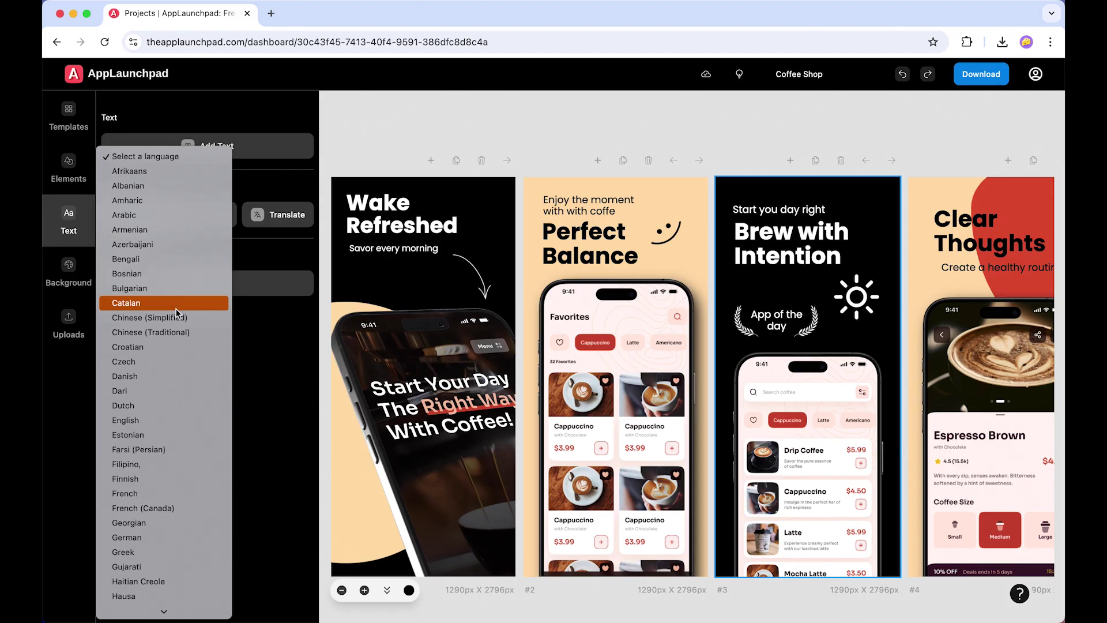
pyautogui.click(172, 317)
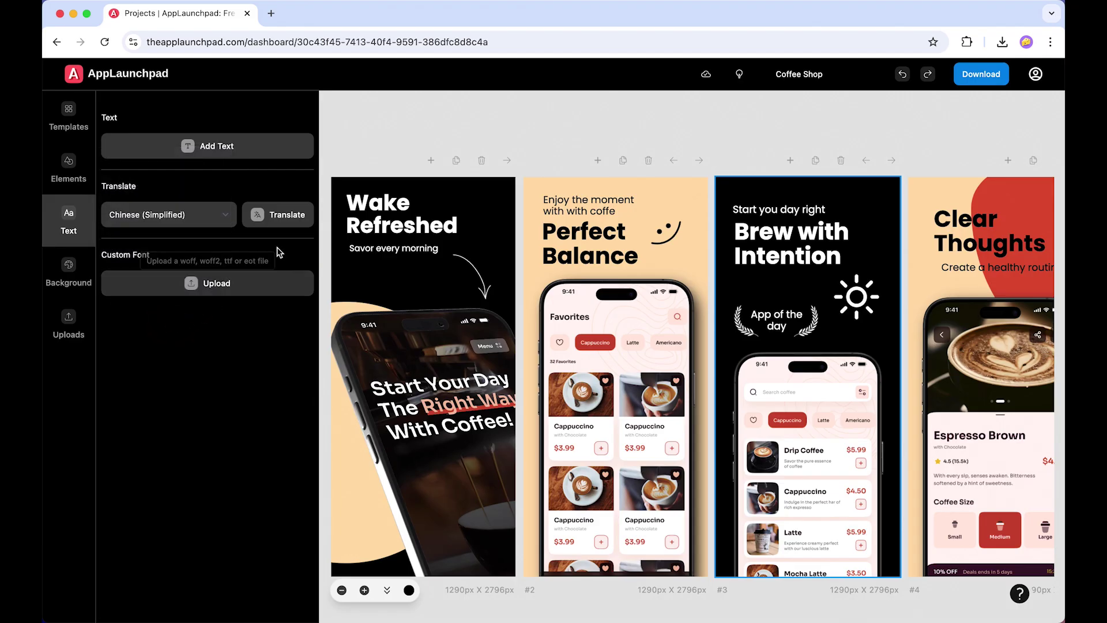
pyautogui.click(294, 216)
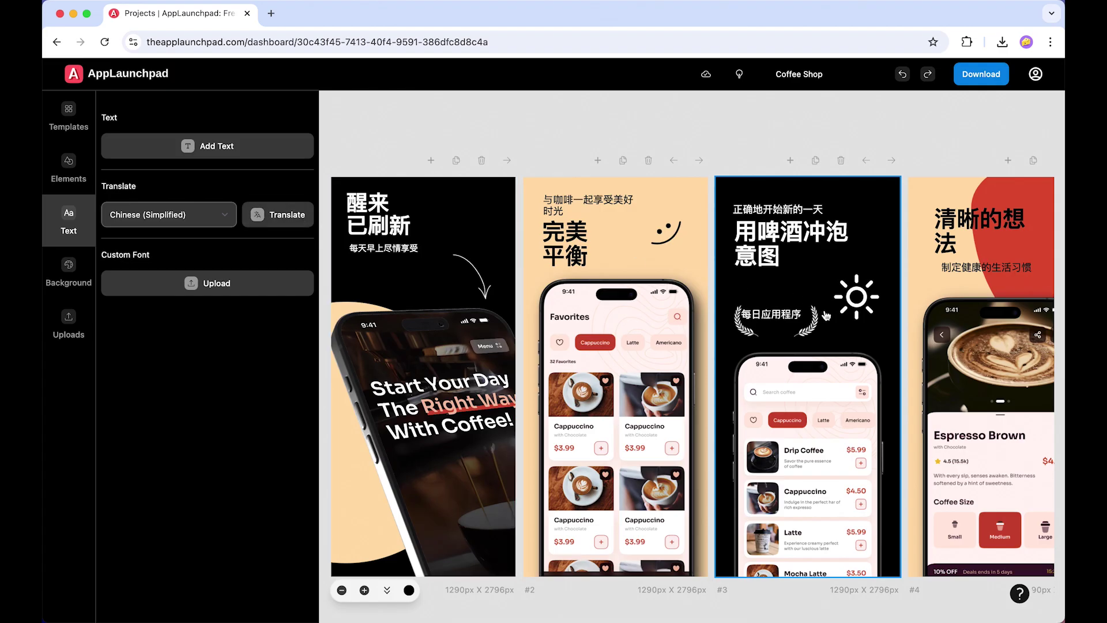
# - Translate the texts of all screenshots into Dutch
pyautogui.click(222, 213)
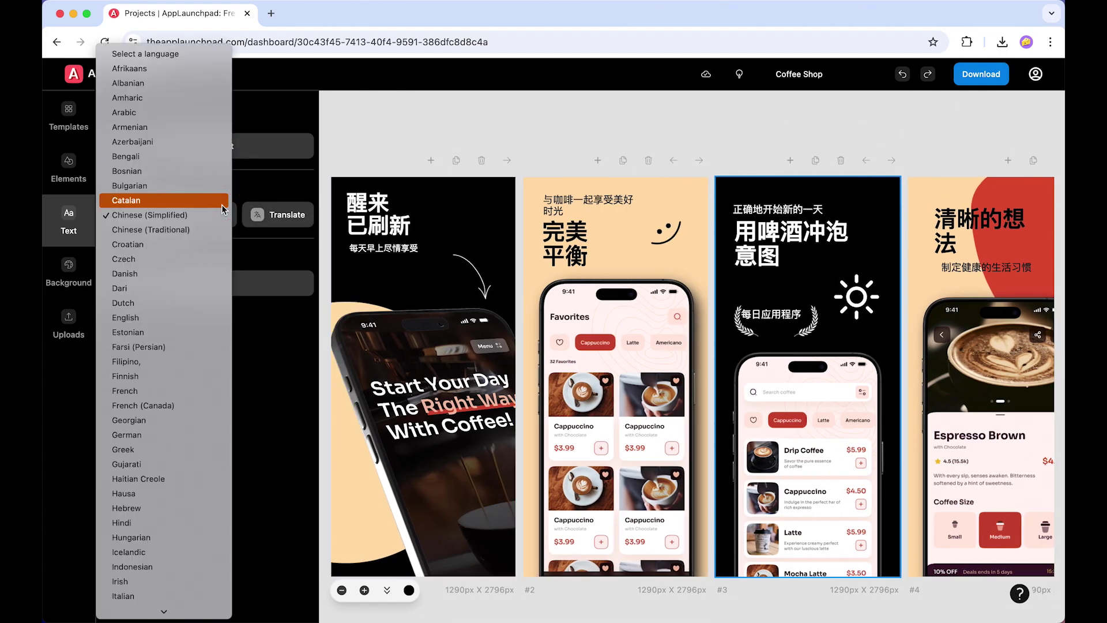
pyautogui.click(176, 304)
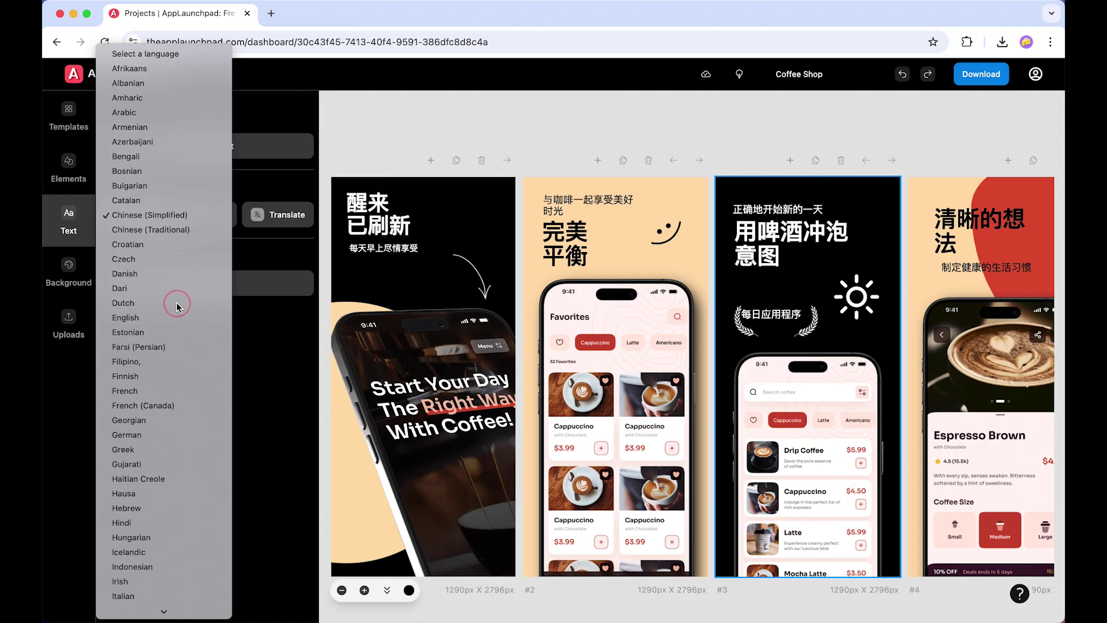
pyautogui.click(295, 222)
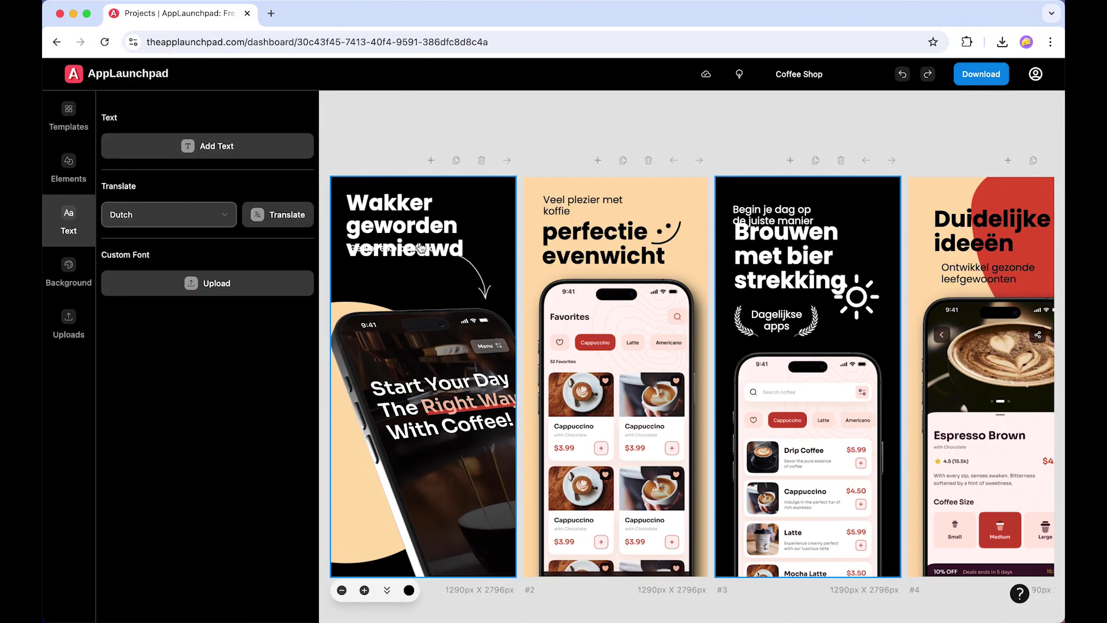
pyautogui.click(224, 217)
pyautogui.click(228, 217)
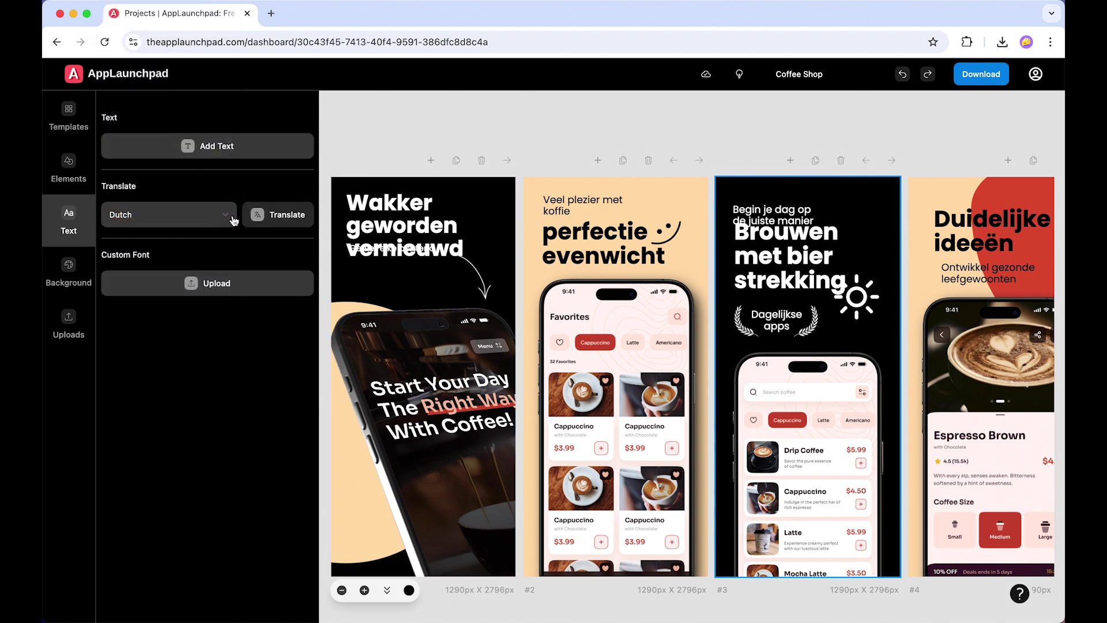
# - Undo the Dutch and Chinese translations to restore the original English texts
pyautogui.click(903, 76)
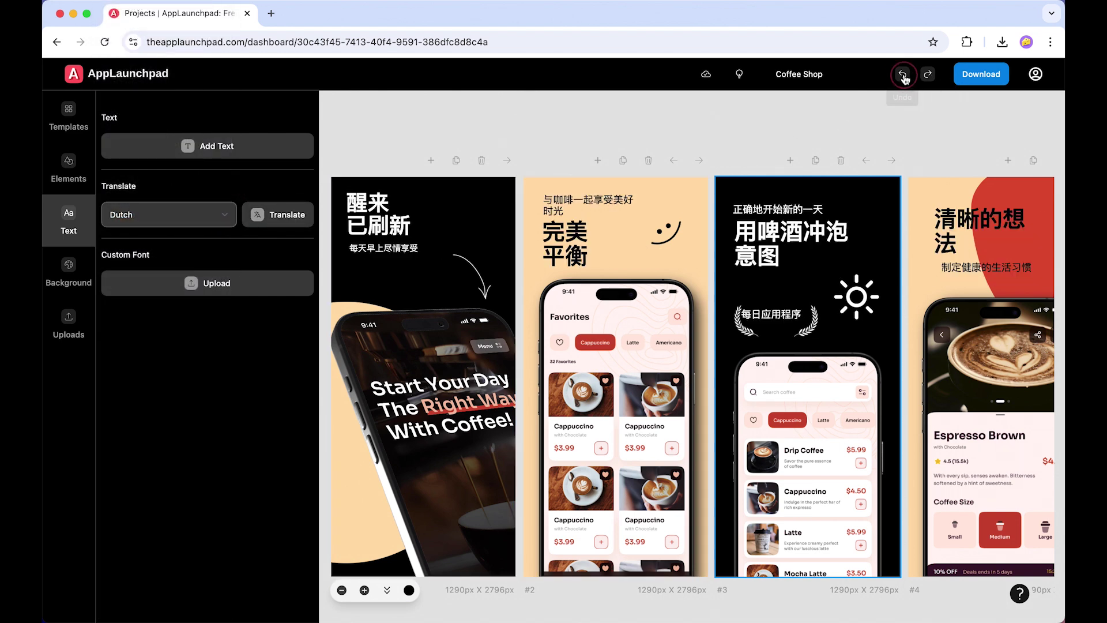
pyautogui.doubleClick(904, 79)
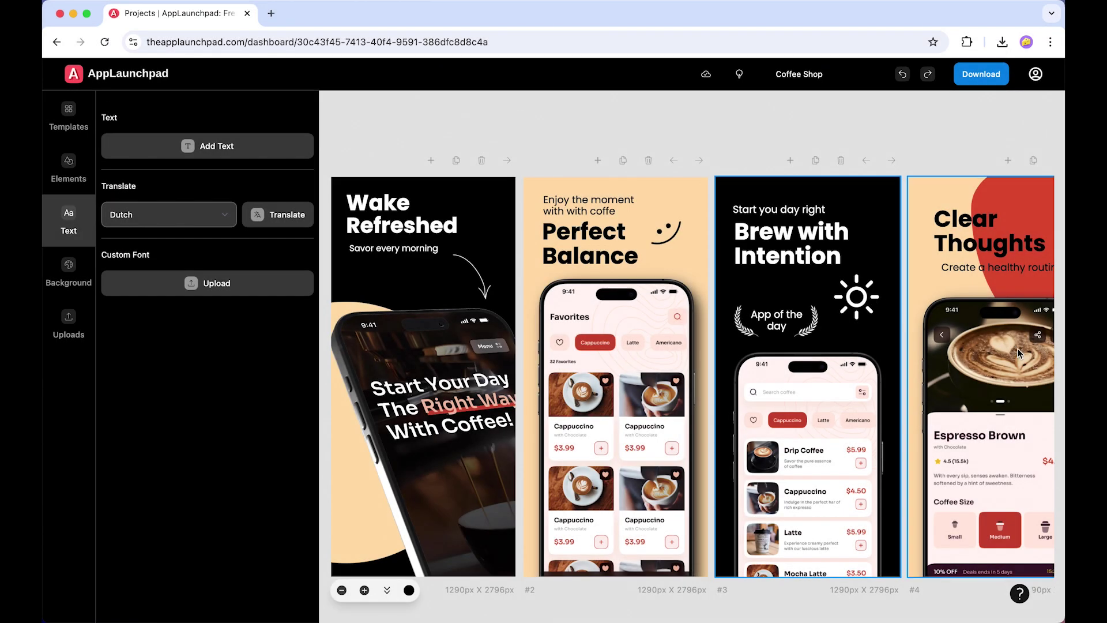
pyautogui.hscroll(2, 836, 302)
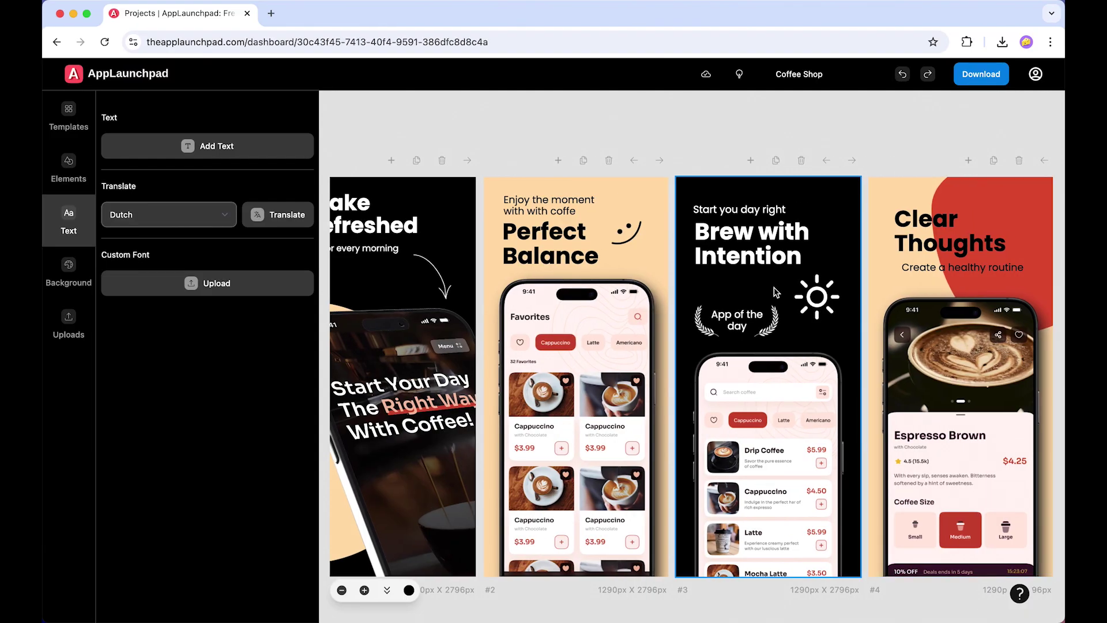
pyautogui.hscroll(-2, 776, 293)
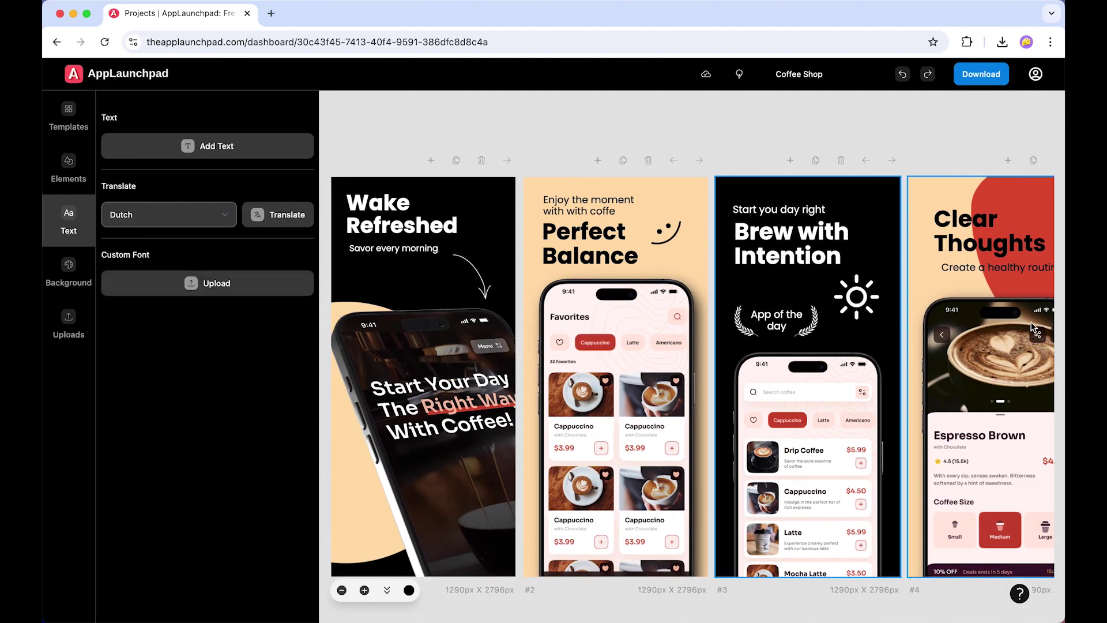
pyautogui.hscroll(2, 1033, 328)
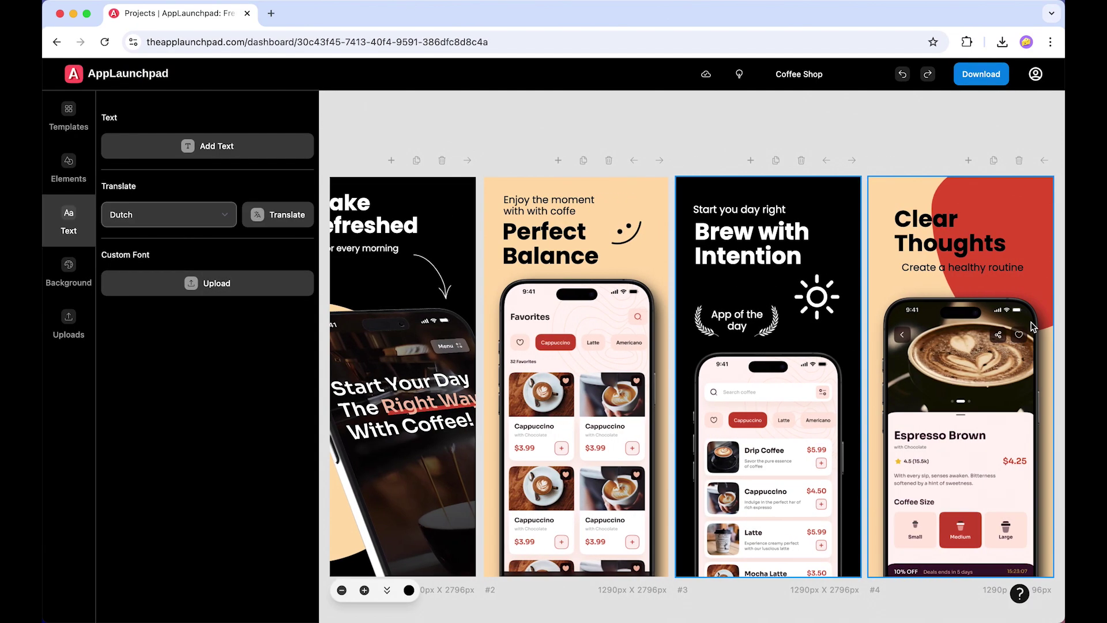
# - Download the four Coffee Shop screenshots in JPEG format and again in PNG format
pyautogui.click(985, 81)
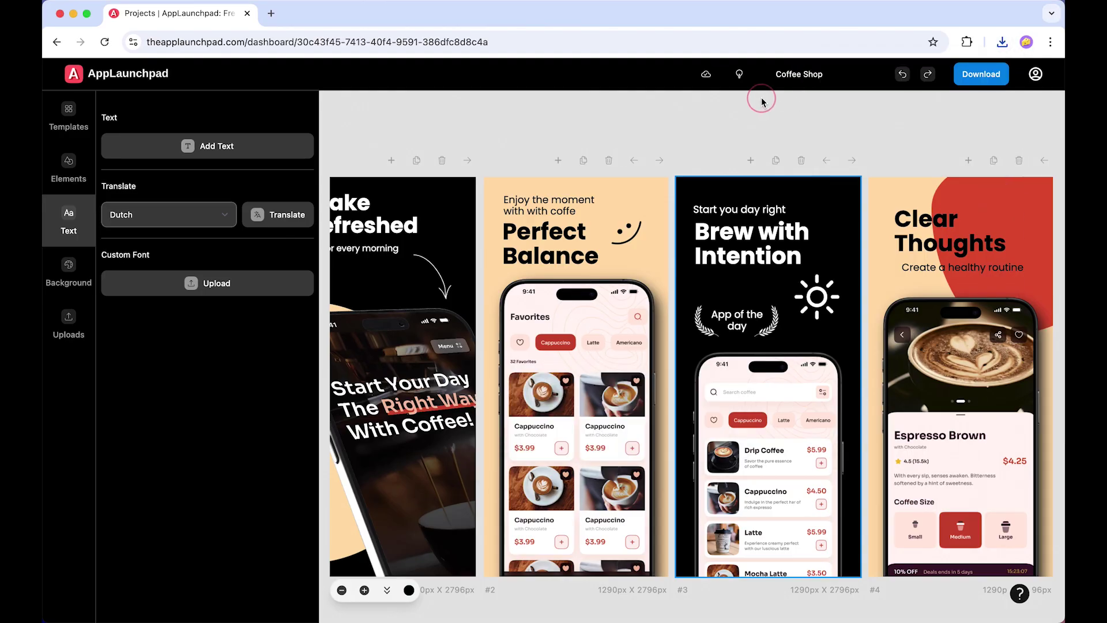
pyautogui.click(982, 79)
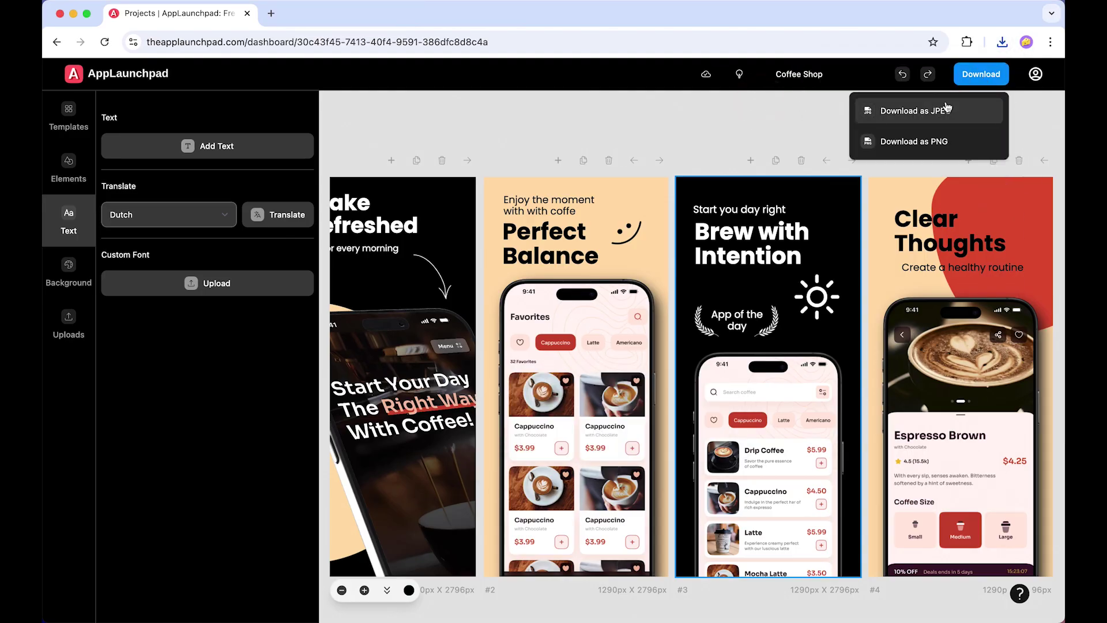
pyautogui.click(906, 142)
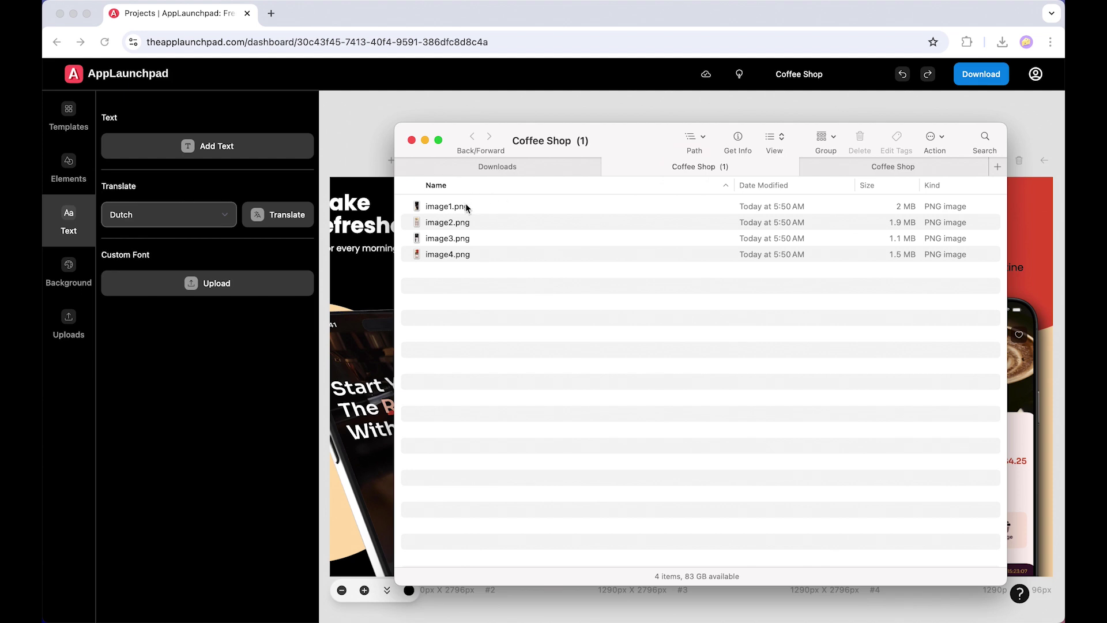
# - In Finder, preview the exported PNG files from image1.png through image4.png and back in the Coffee Shop (1) folder
pyautogui.click(485, 208)
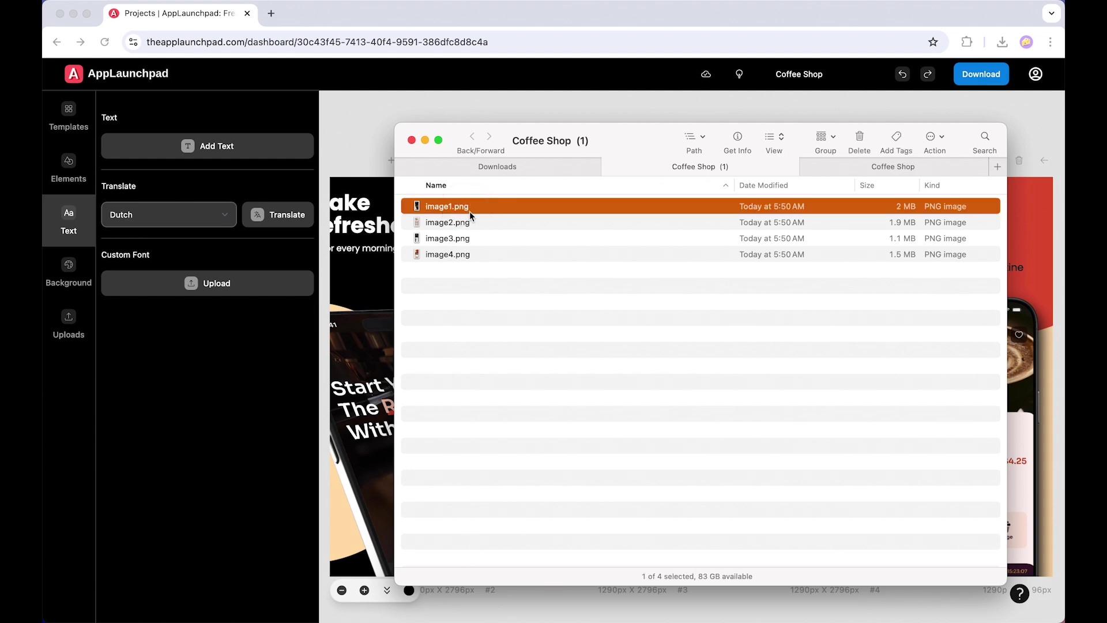
pyautogui.press('space')
pyautogui.press('Down')
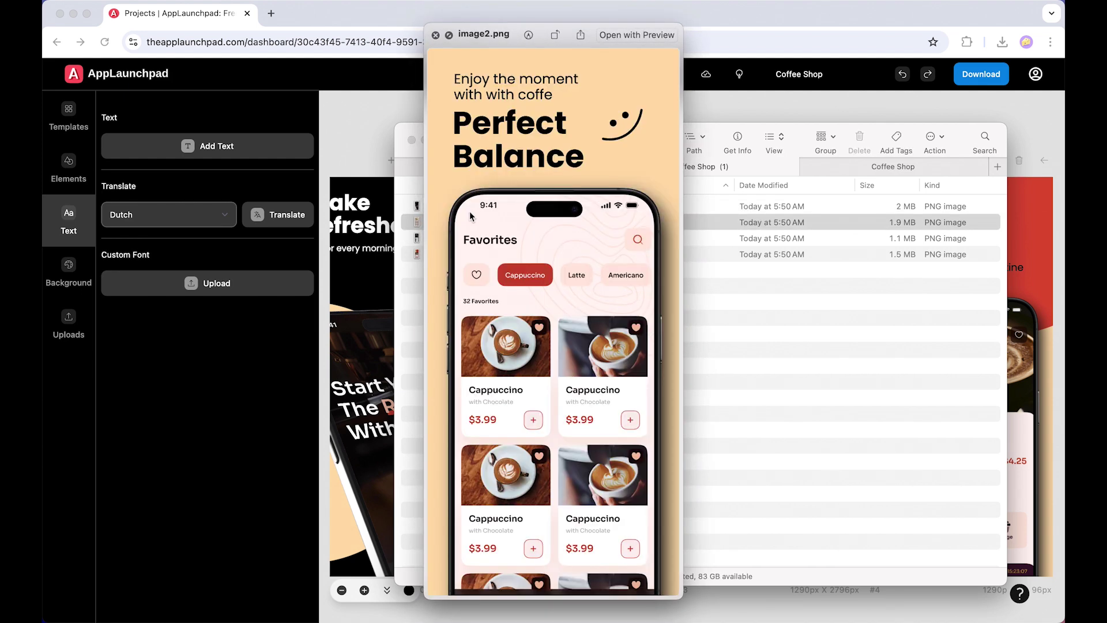
pyautogui.press('Down')
pyautogui.press('Down')
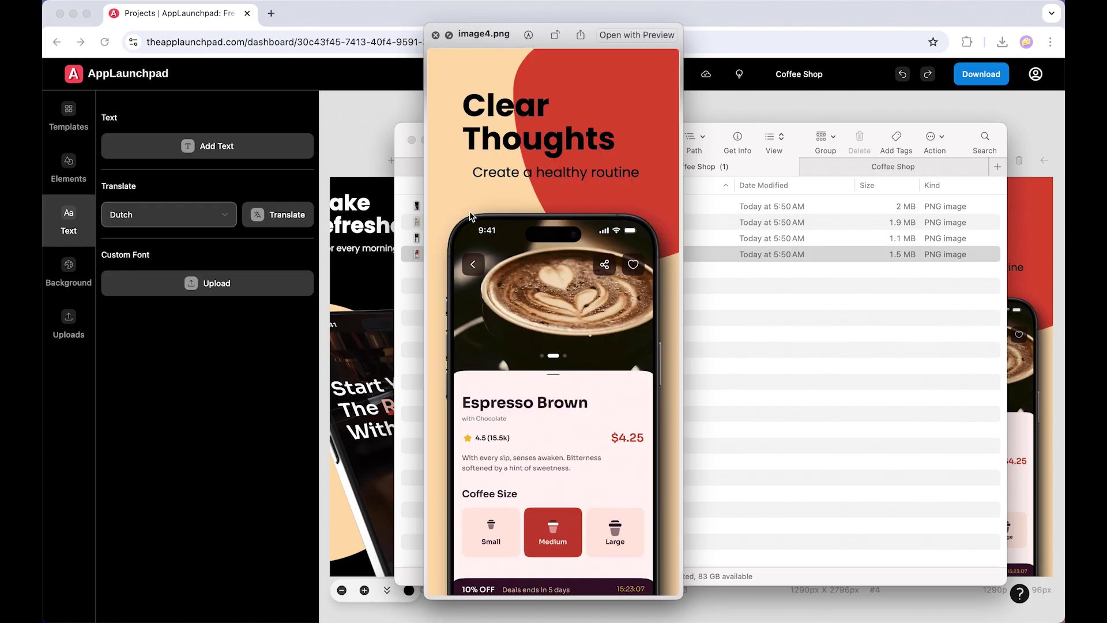
pyautogui.press('Up')
pyautogui.press('Up')
pyautogui.press('Up')
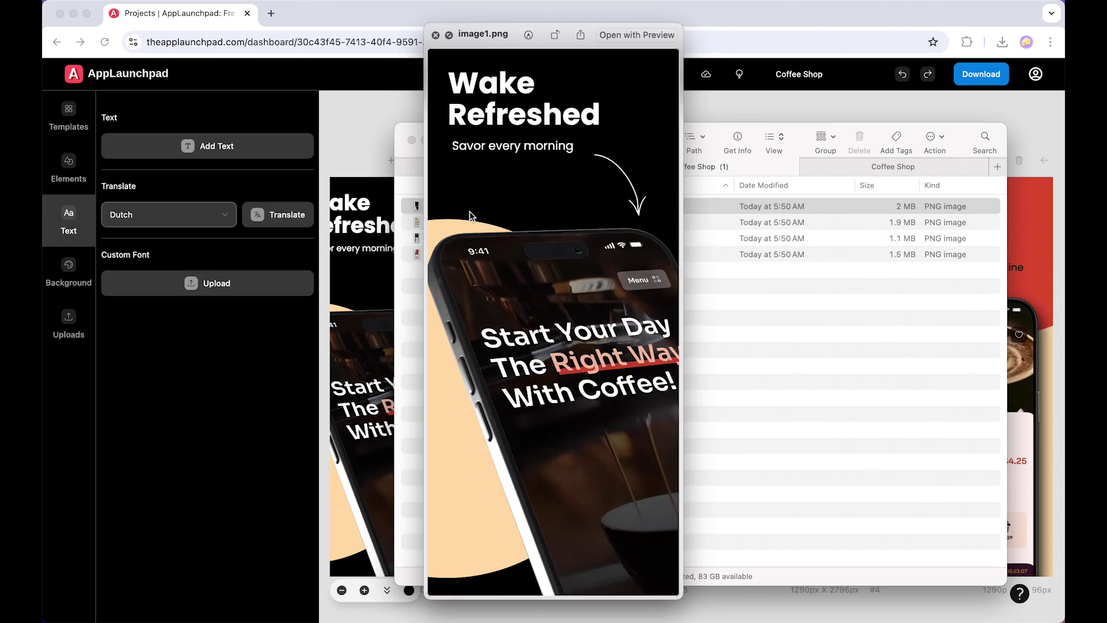
pyautogui.press('space')
# - Preview the exported JPEG files from image1.jpg through image4.jpg and back in the Coffee Shop folder
pyautogui.click(873, 166)
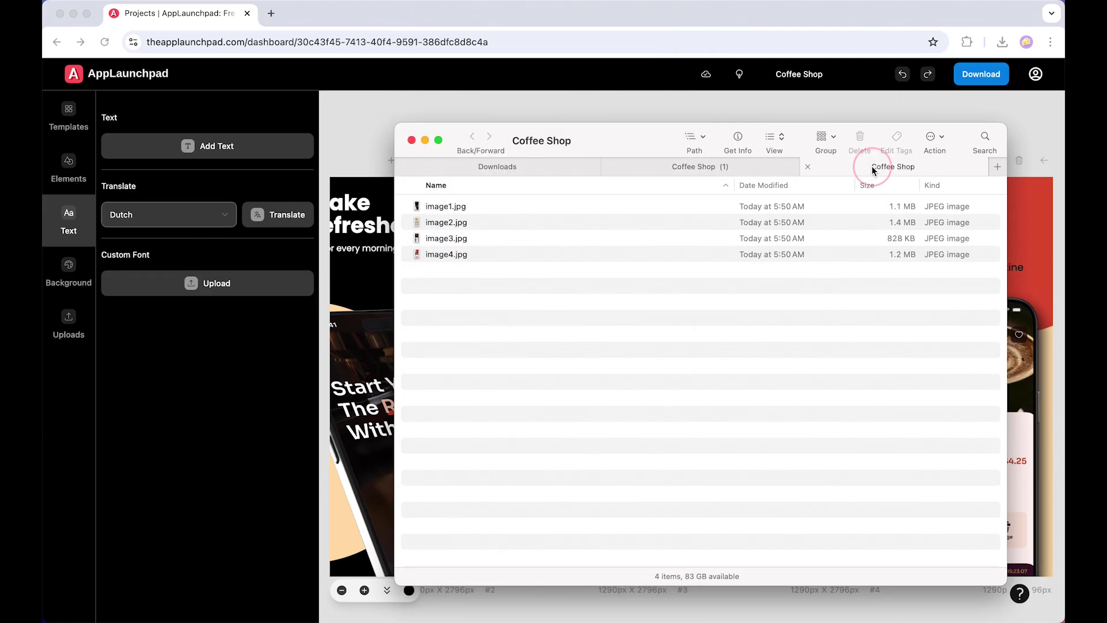
pyautogui.click(438, 206)
pyautogui.press('space')
pyautogui.press('Down')
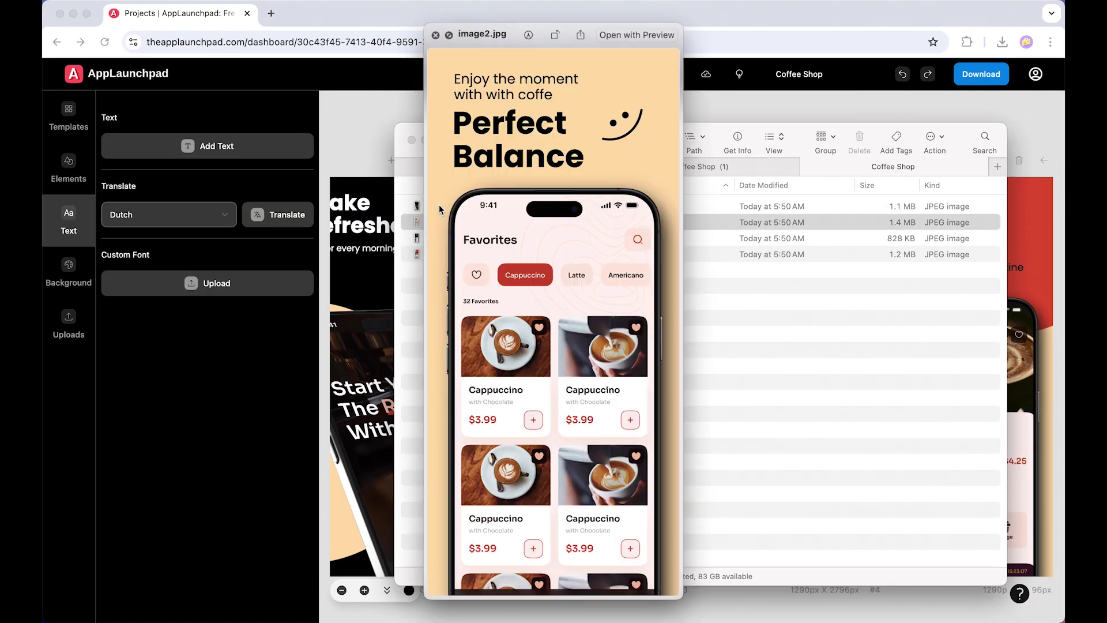
pyautogui.press('Down')
pyautogui.press('Down')
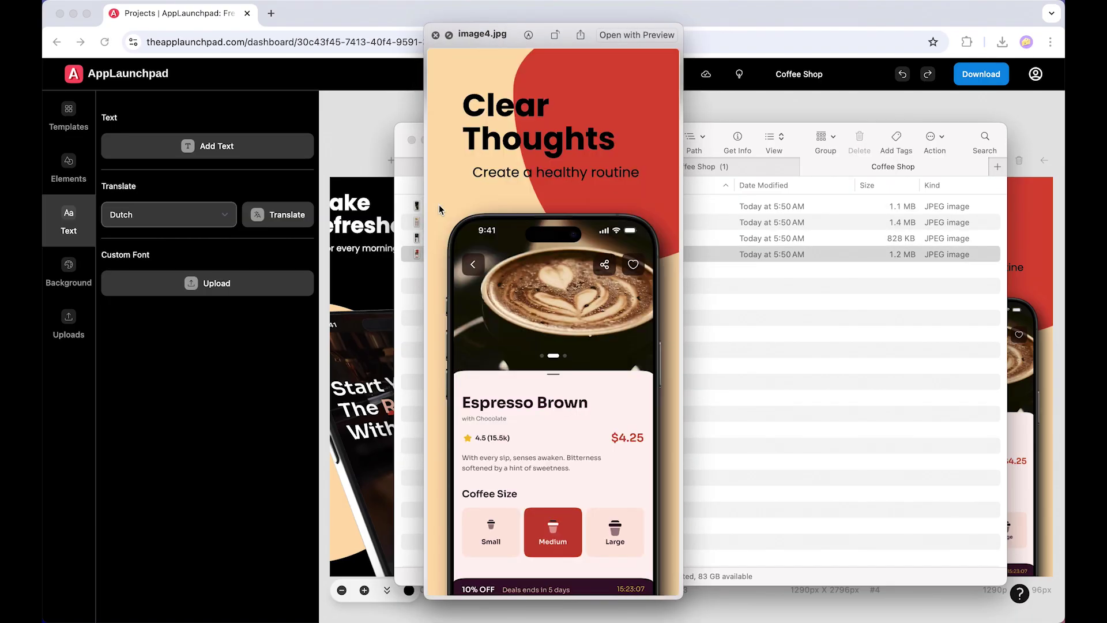
pyautogui.press('Up')
pyautogui.press('Up')
pyautogui.press('Up')
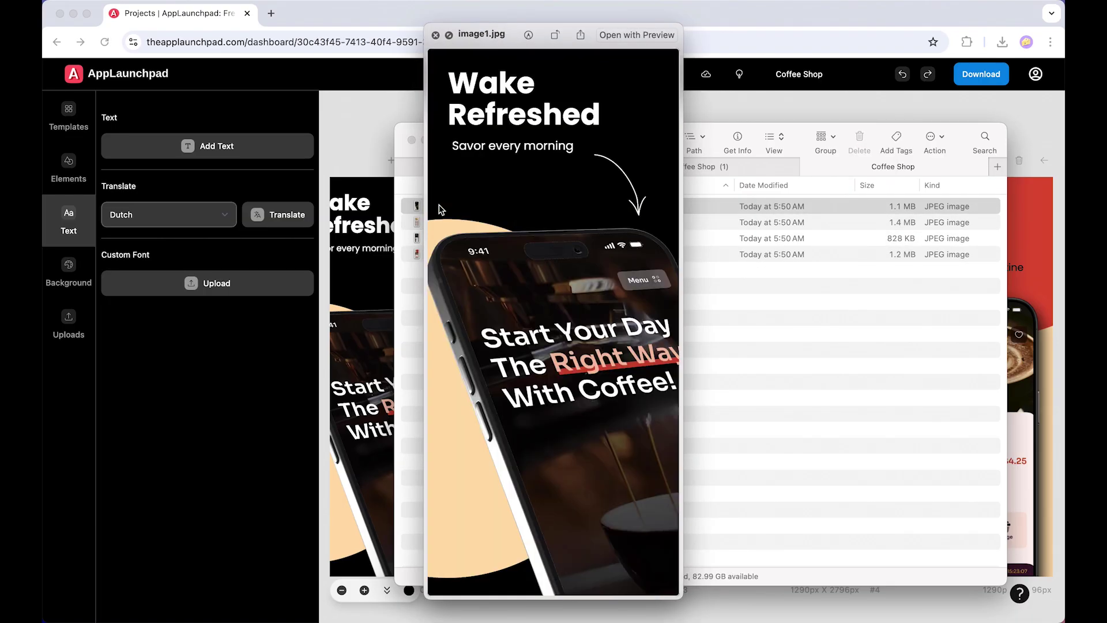
pyautogui.press('space')
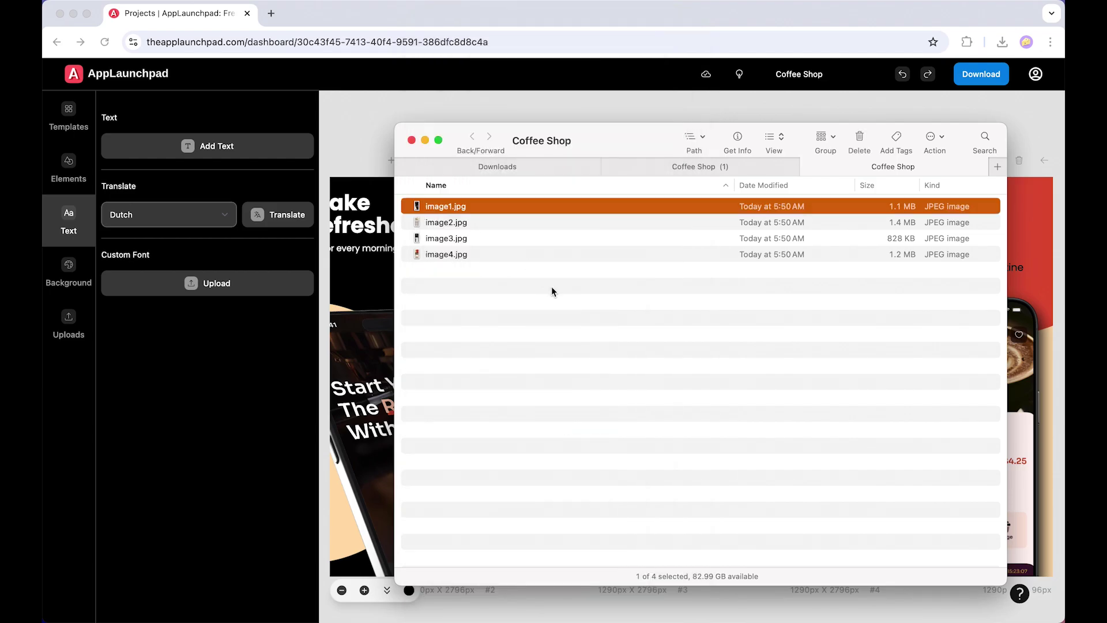